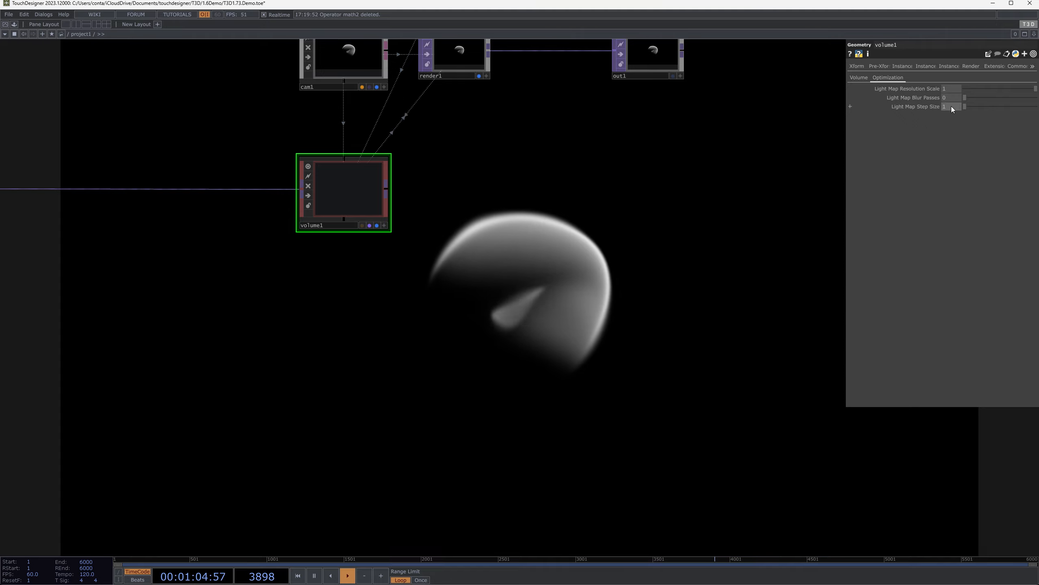
Set the volume1 component's Light Map Step Size to 4 and return to its absorption and scattering settings
type("4")
key("Return")
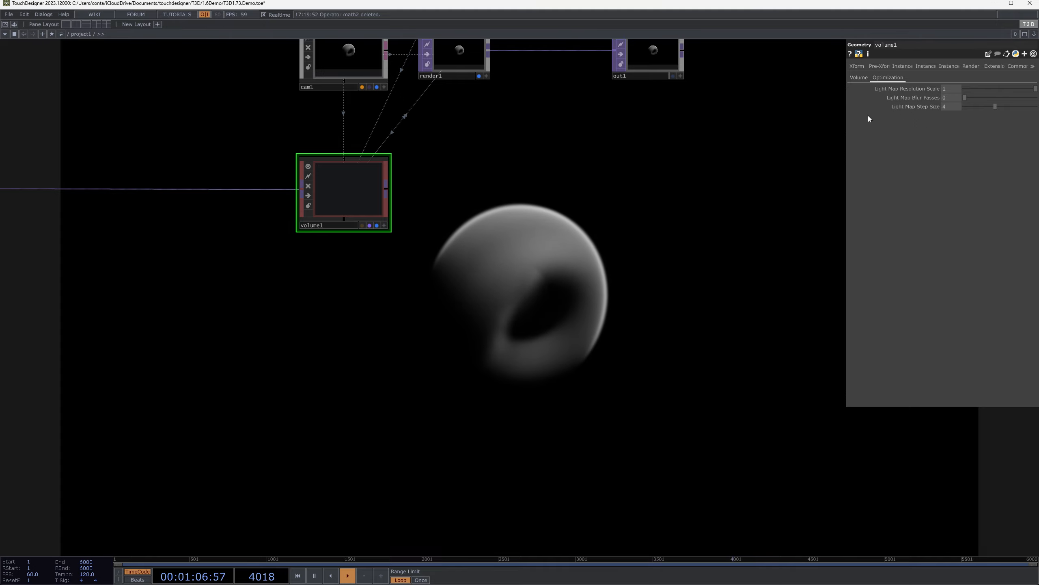
left_click(860, 78)
Change the light type of light2 to Cone Light
left_click_drag(596, 243, 824, 322)
scroll(823, 319, "down", 3)
left_click_drag(727, 320, 641, 423)
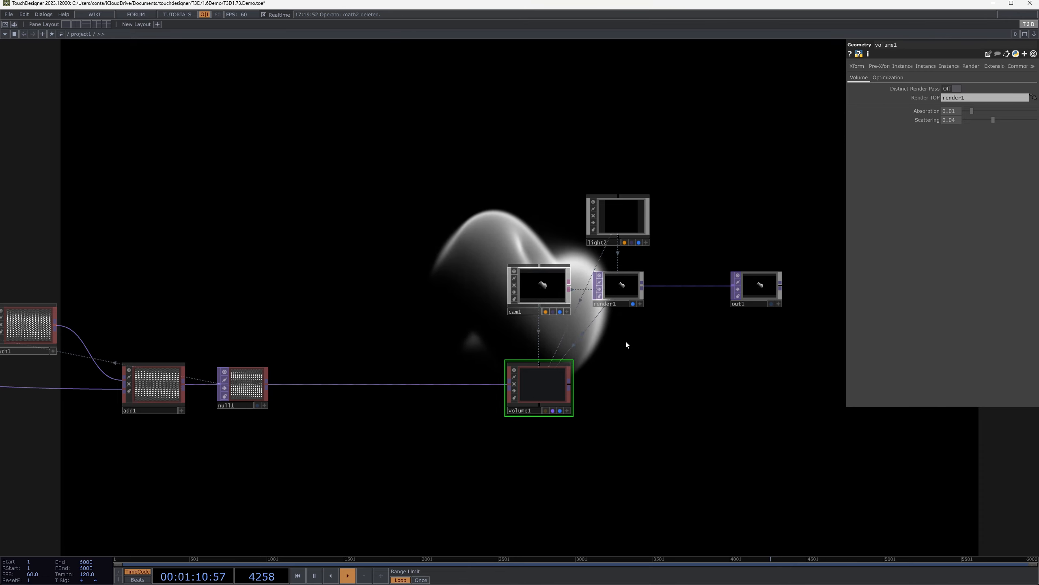
left_click_drag(636, 318, 514, 384)
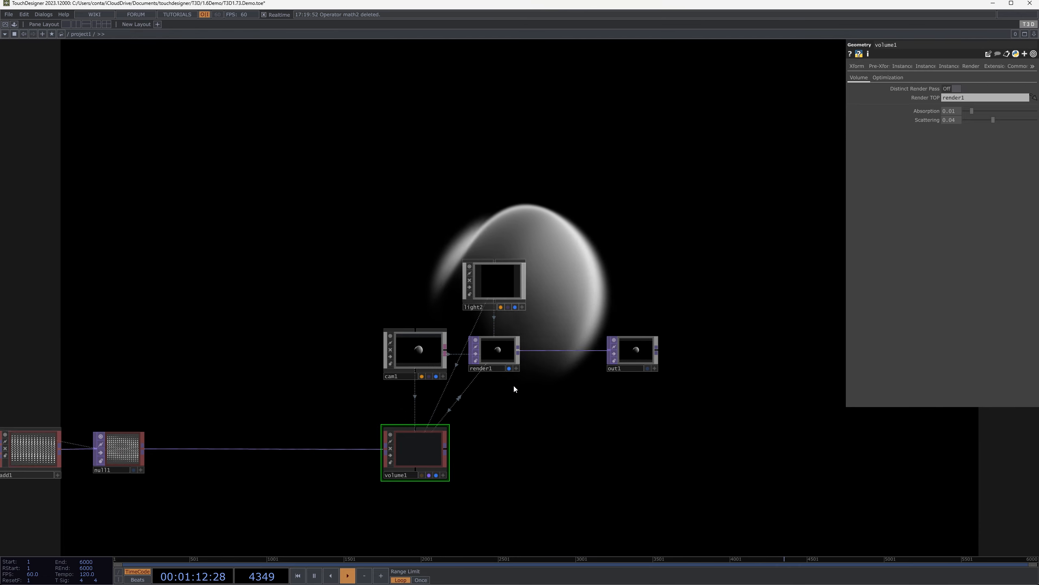
left_click(425, 351)
left_click_drag(501, 227, 584, 234)
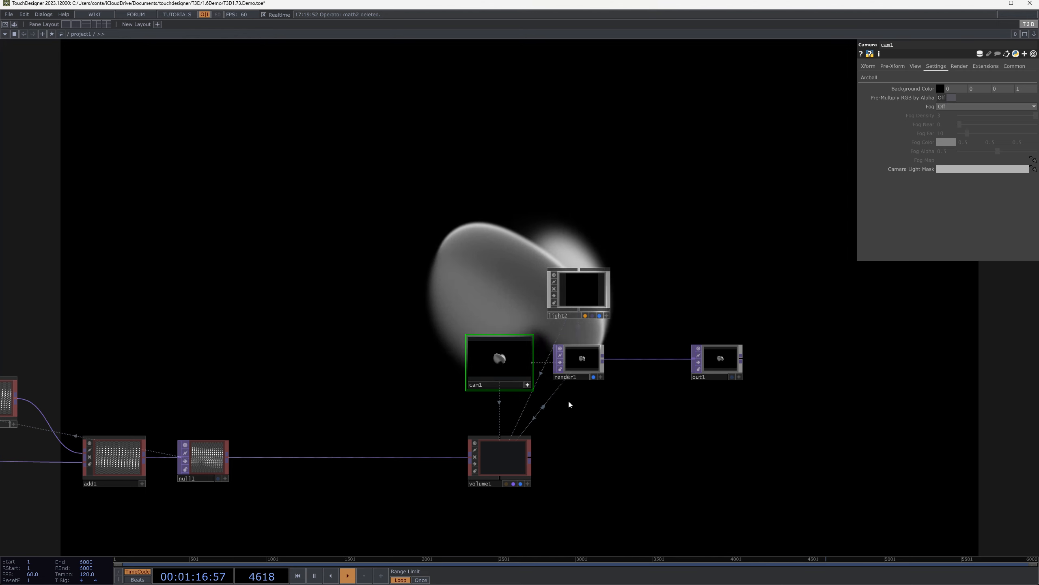
left_click(599, 274)
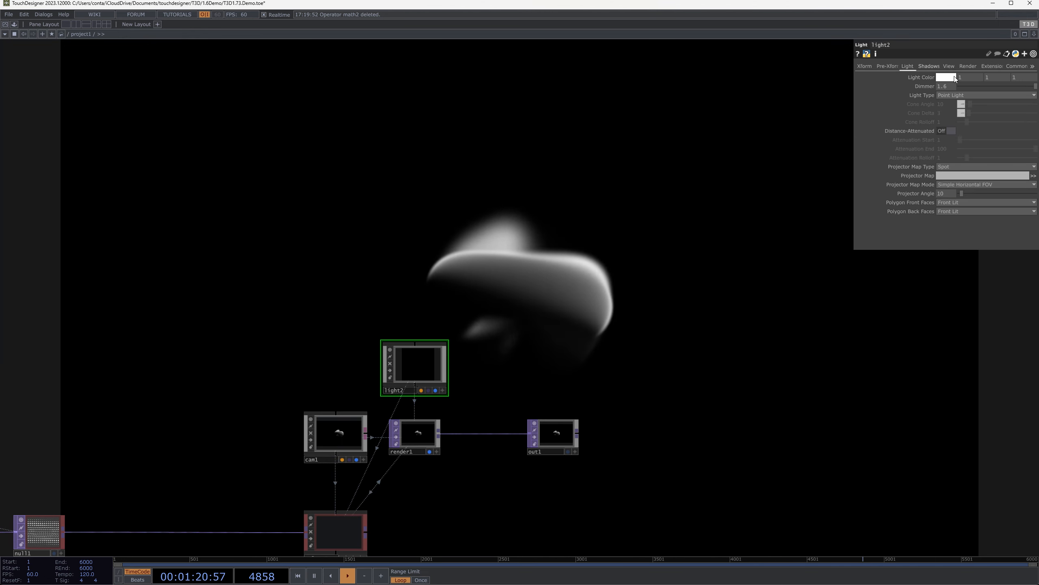
left_click(964, 94)
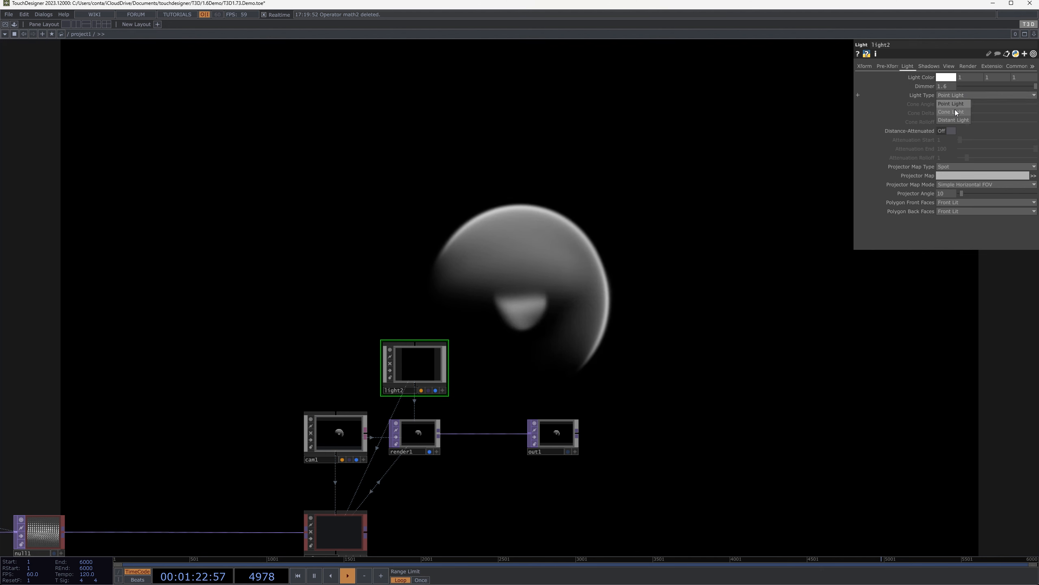
left_click(954, 109)
Add a Null component beside light2 and assign it as light2's Look At target
key("Tab")
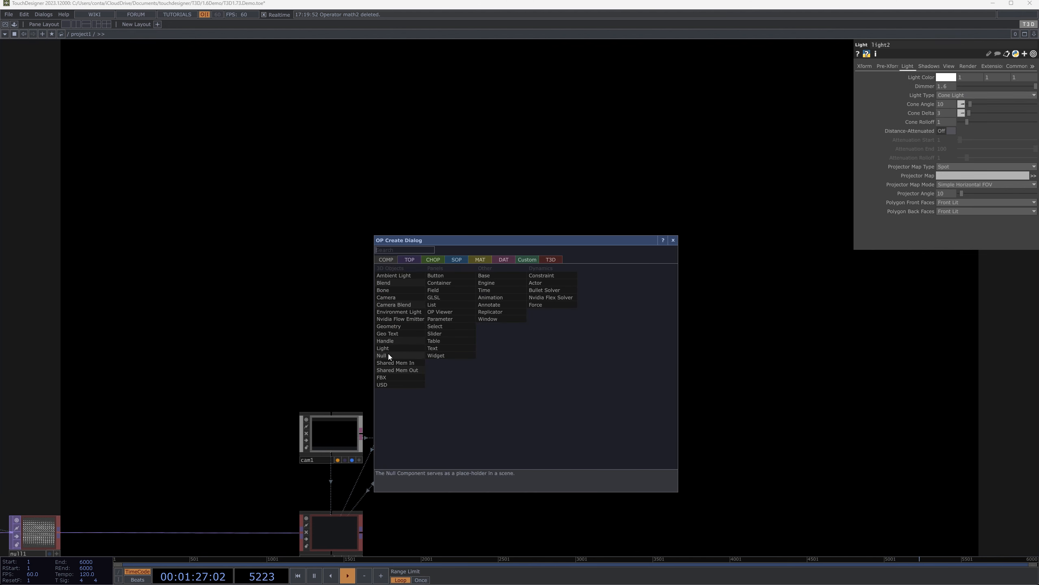
left_click(389, 355)
left_click(339, 368)
left_click_drag(339, 367, 410, 364)
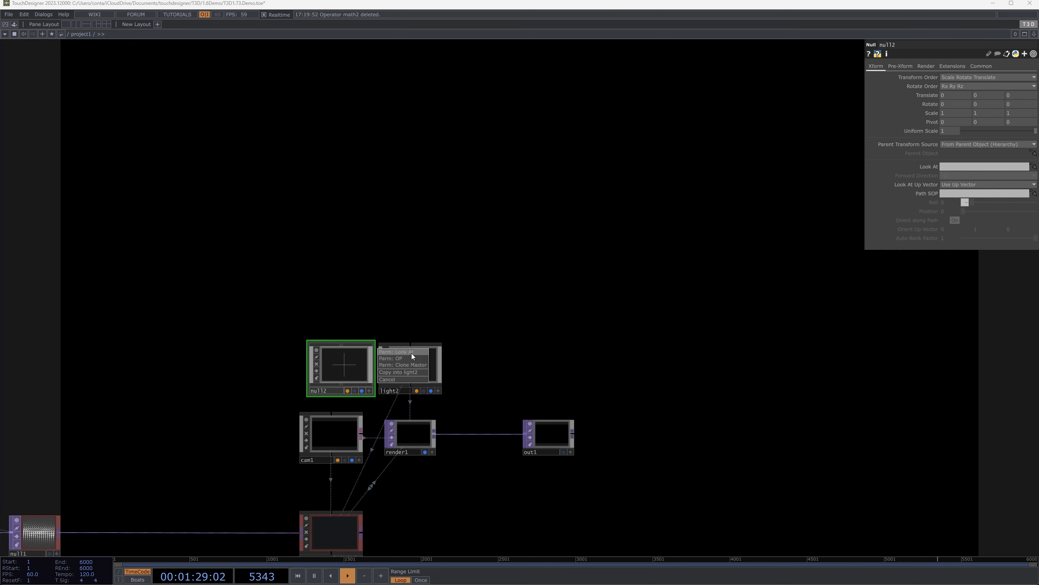
left_click(411, 352)
Try narrowing light2's Cone Angle to 0 and check the effect on the rendered volume
left_click(442, 221)
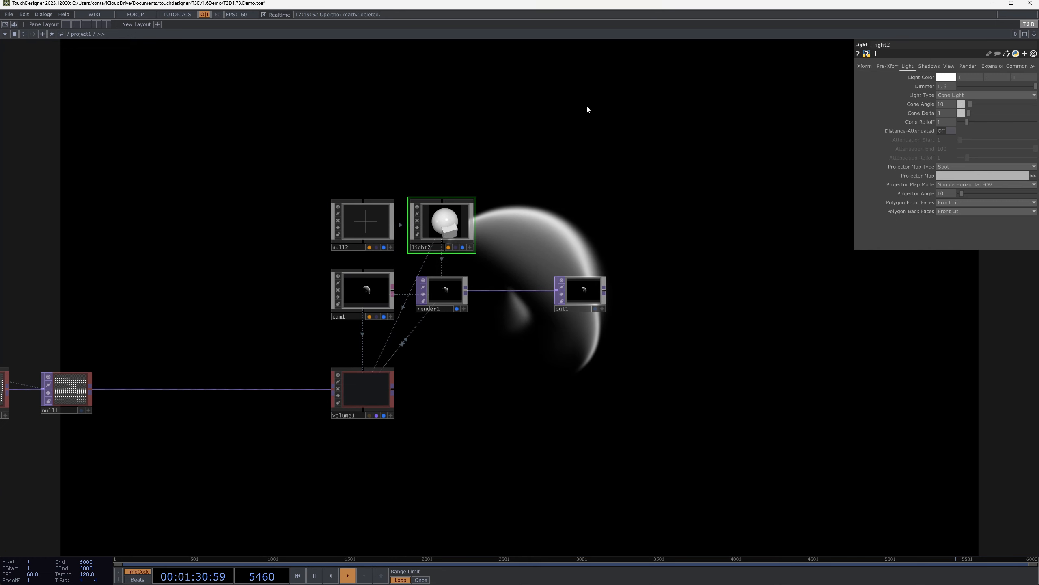
left_click_drag(425, 190, 377, 367)
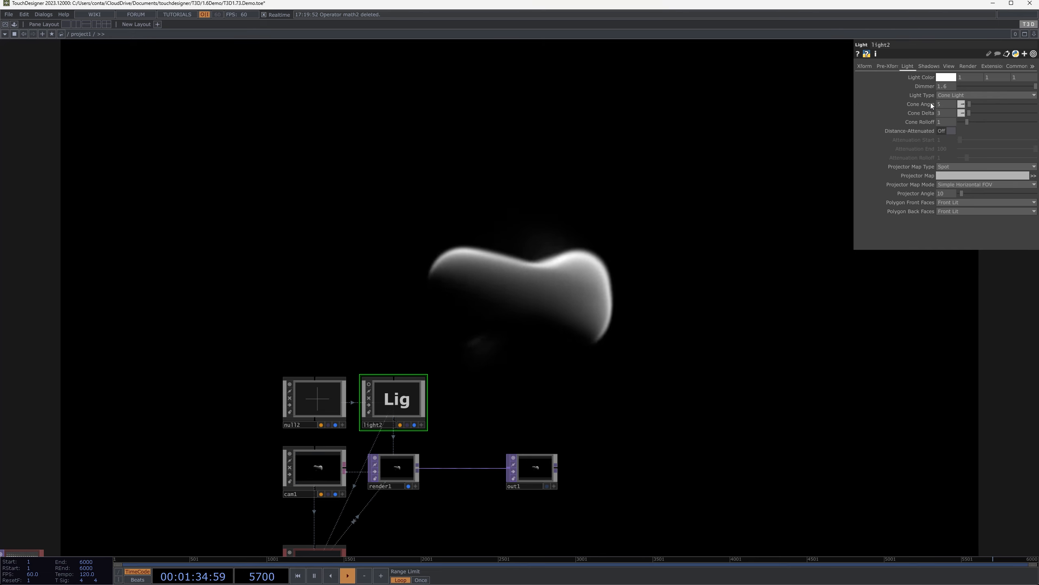
left_click_drag(946, 104, 938, 96)
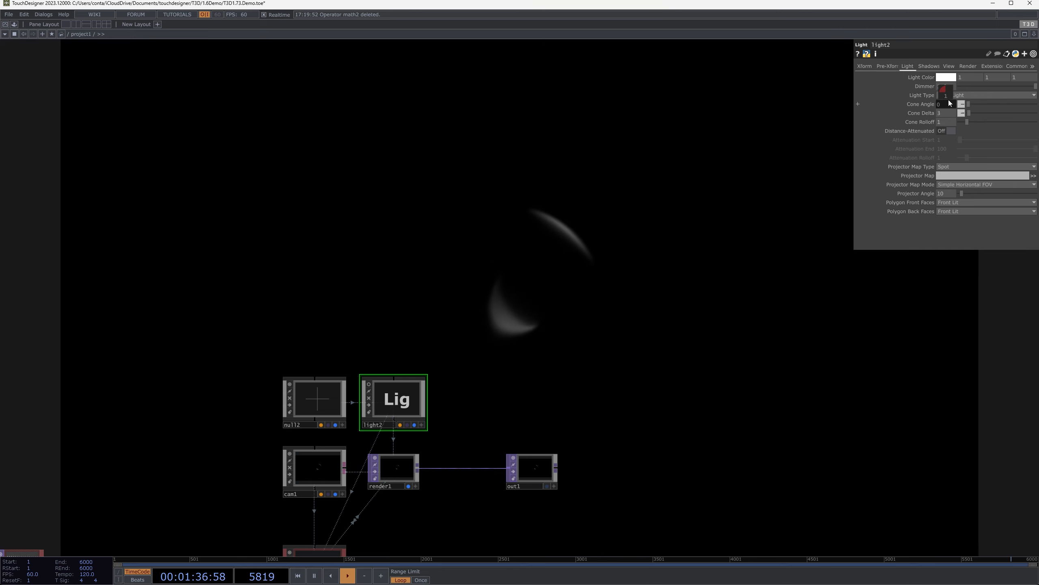
left_click(291, 481)
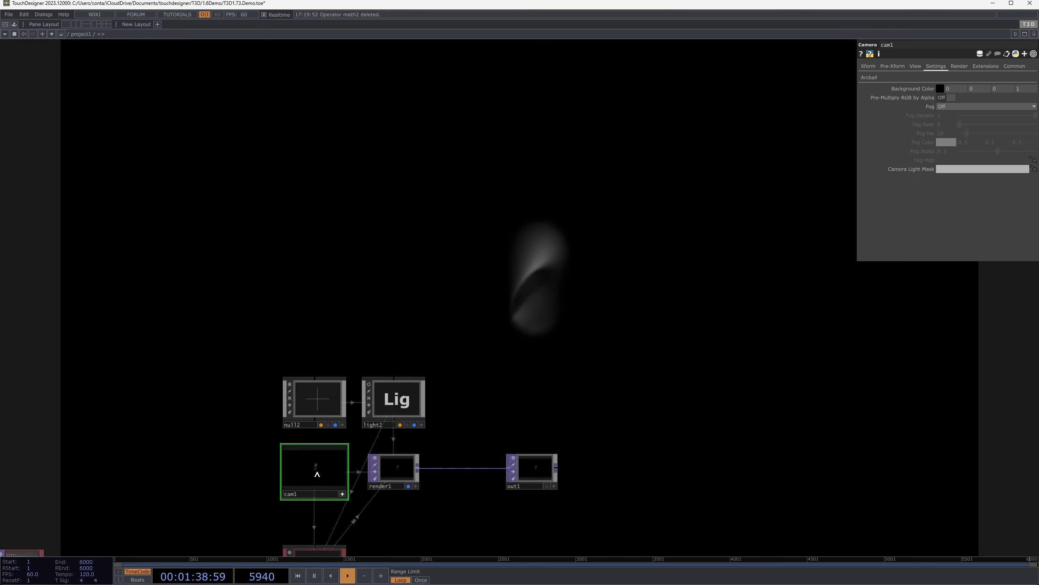
middle_click_drag(319, 478, 438, 388)
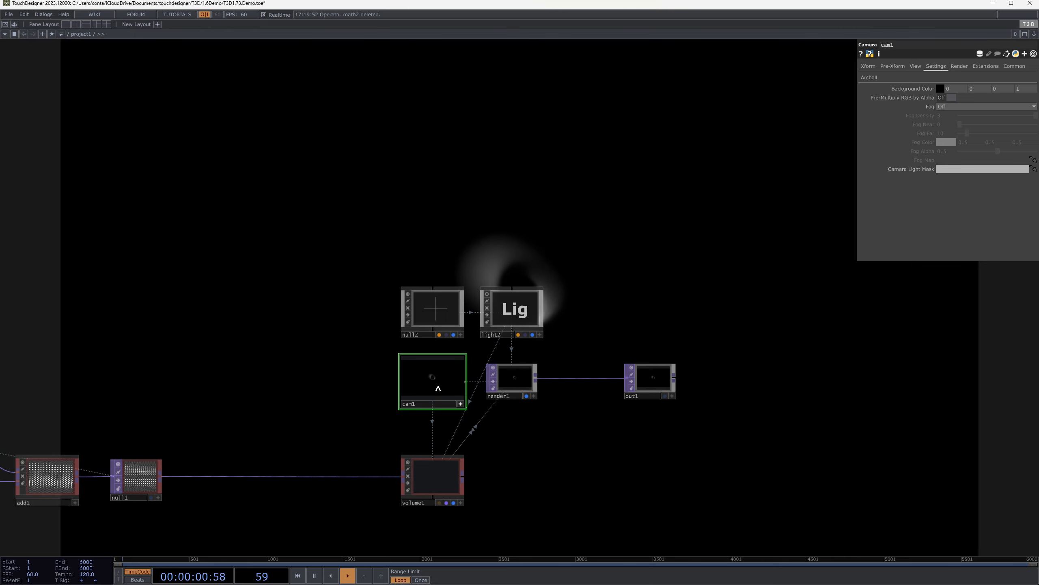
middle_click_drag(517, 203, 629, 251)
Set light2's Cone Angle to 10.5
left_click(752, 302)
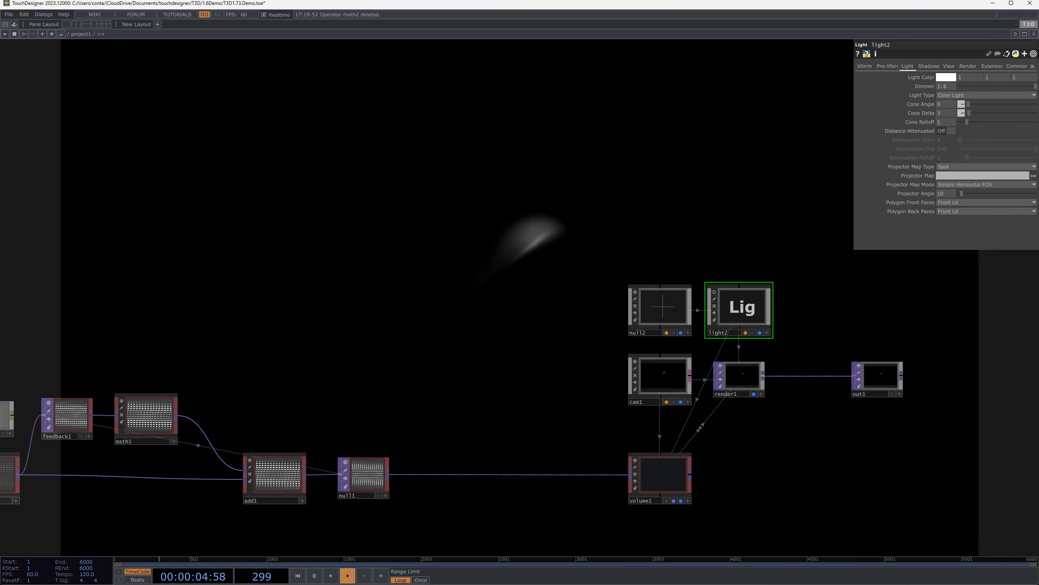
left_click_drag(949, 91, 949, 92)
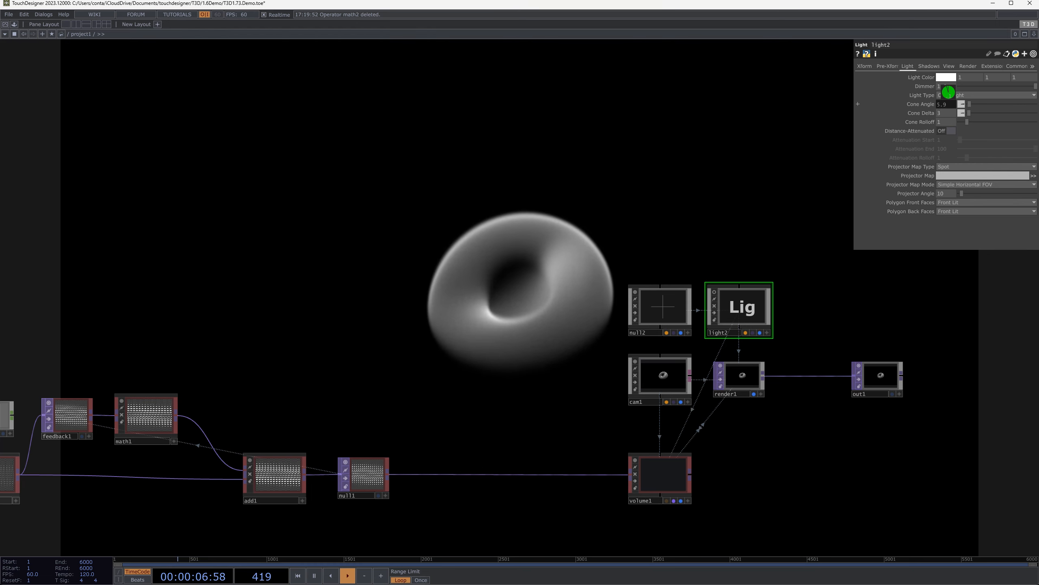
left_click_drag(760, 155, 764, 151)
key("a")
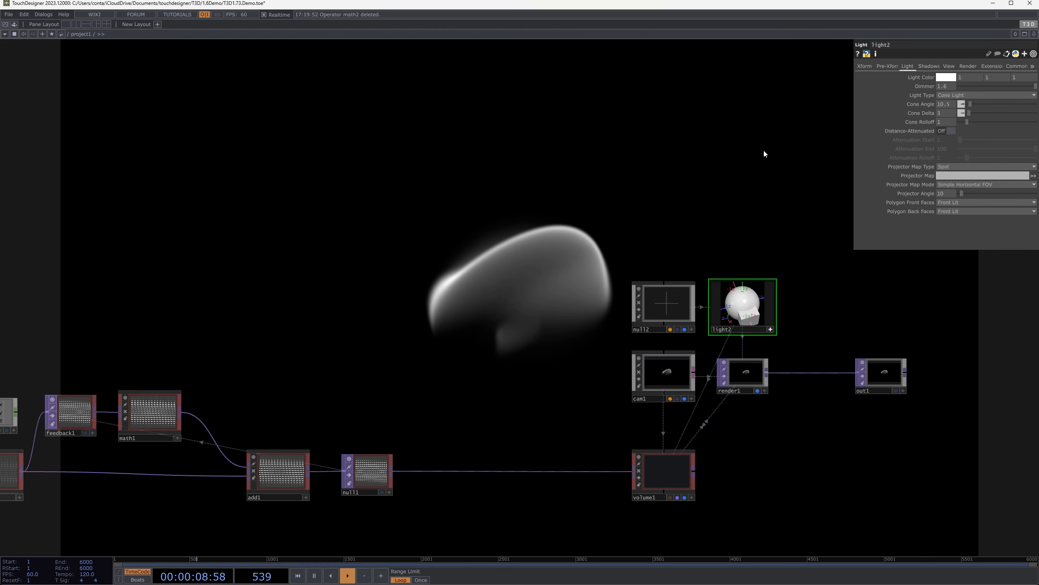
Give light2 a salmon-red light color with red 1, green 0.431 and blue about 0.44
left_click(951, 77)
left_click(967, 84)
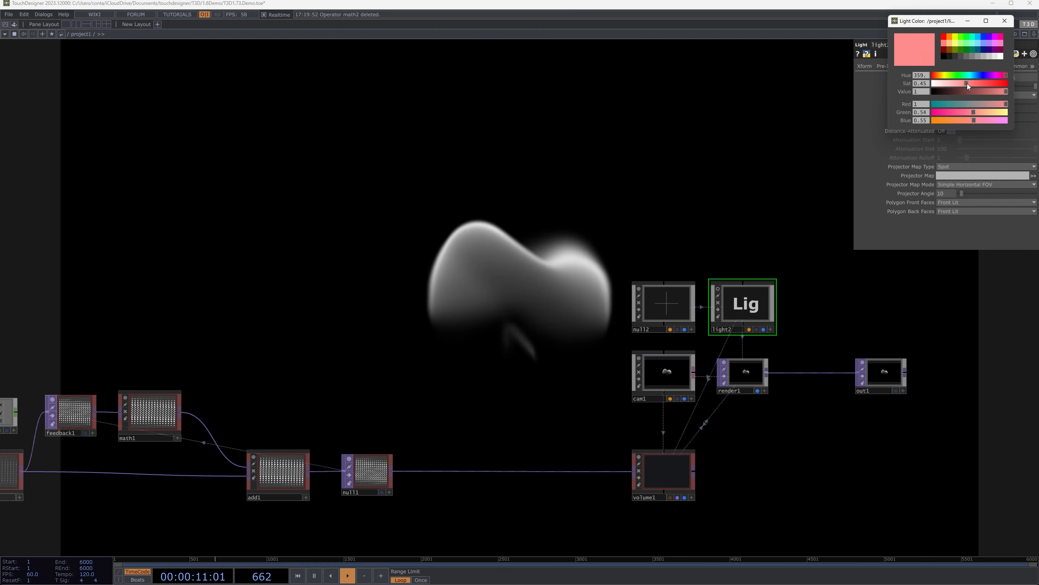
left_click(1005, 20)
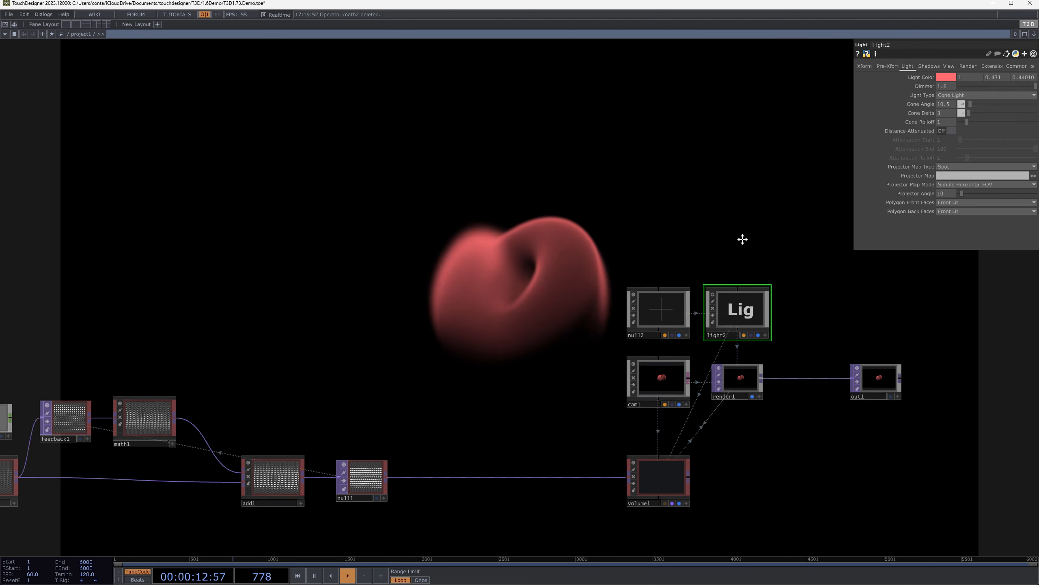
Add a second Light component to the network and place it directly above light2
left_click_drag(742, 239, 748, 275)
key("Tab")
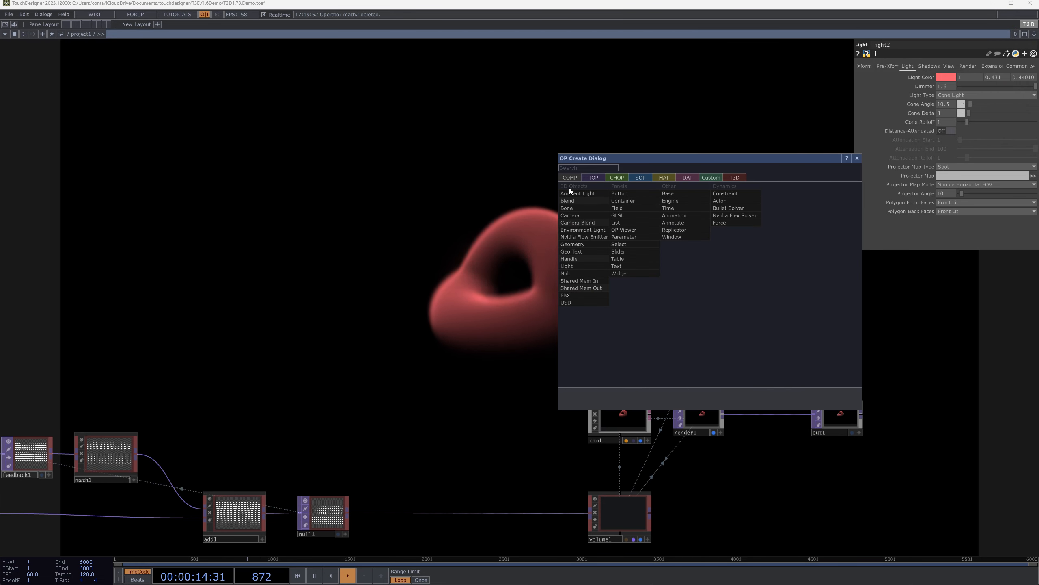
left_click(577, 267)
left_click(713, 263)
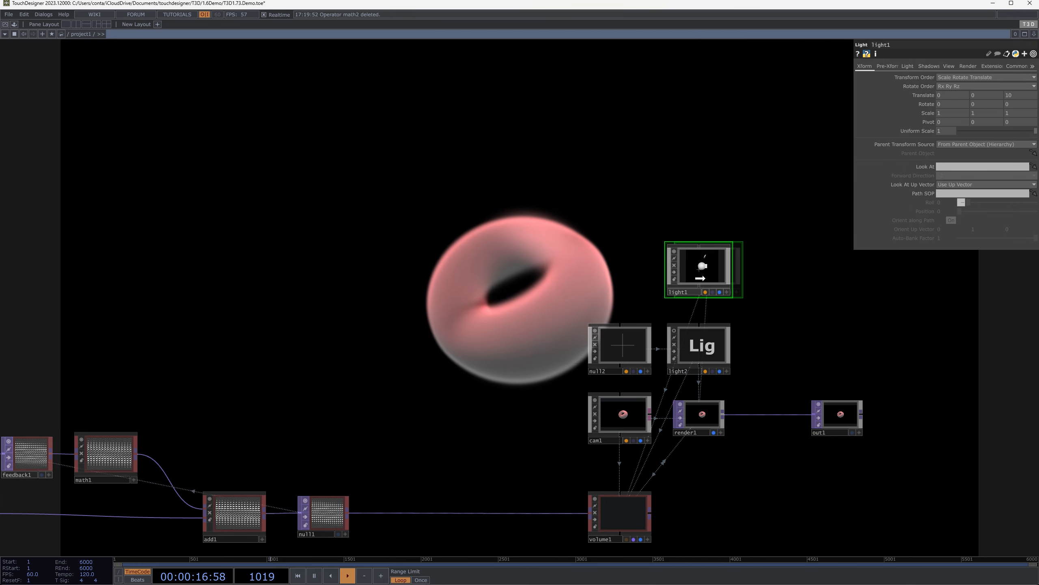
left_click_drag(699, 270, 700, 279)
Set the new light's Z translation to 0
left_click_drag(771, 261, 647, 241)
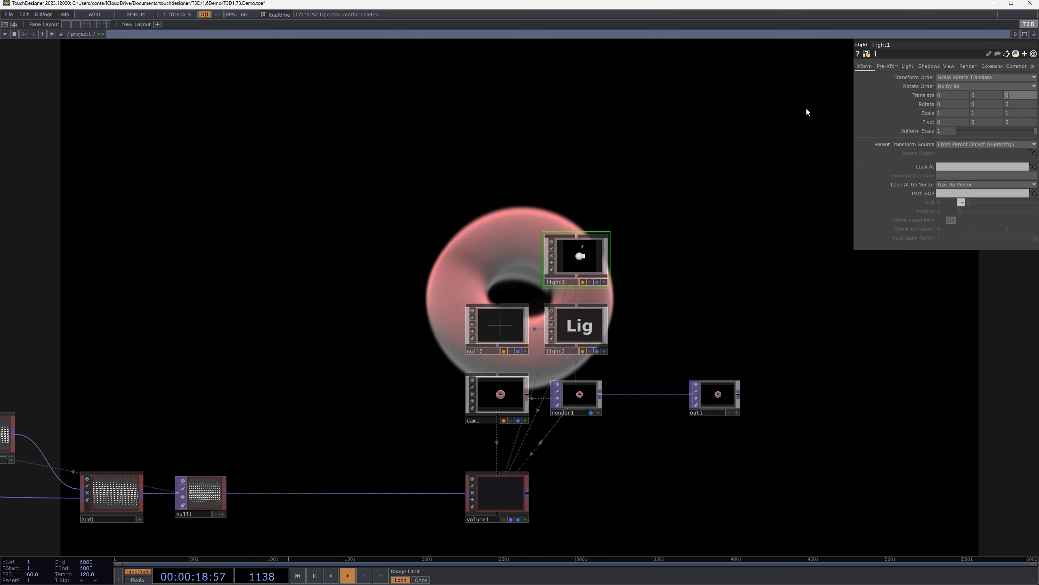
left_click_drag(868, 120, 851, 220)
left_click_drag(628, 292, 621, 323)
left_click_drag(742, 302, 1029, 276)
left_click_drag(507, 331, 573, 289)
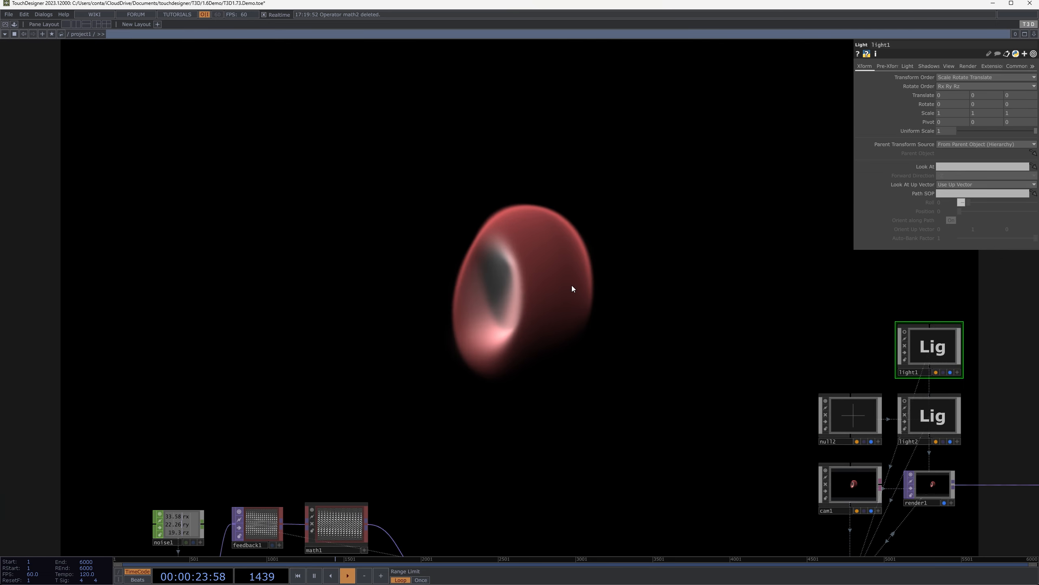
Give light1 a cyan light color with red 0.39, green 1 and blue 1
left_click(909, 66)
left_click(948, 78)
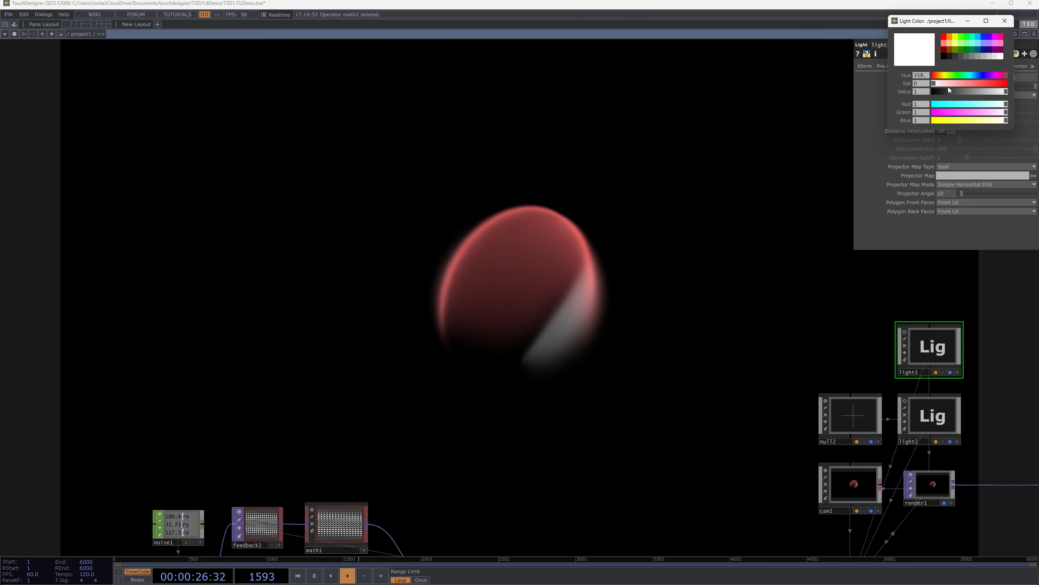
left_click(962, 104)
left_click(1005, 20)
Insert a T3D Math operator on the connection between null1 and volume1
left_click_drag(707, 278, 509, 190)
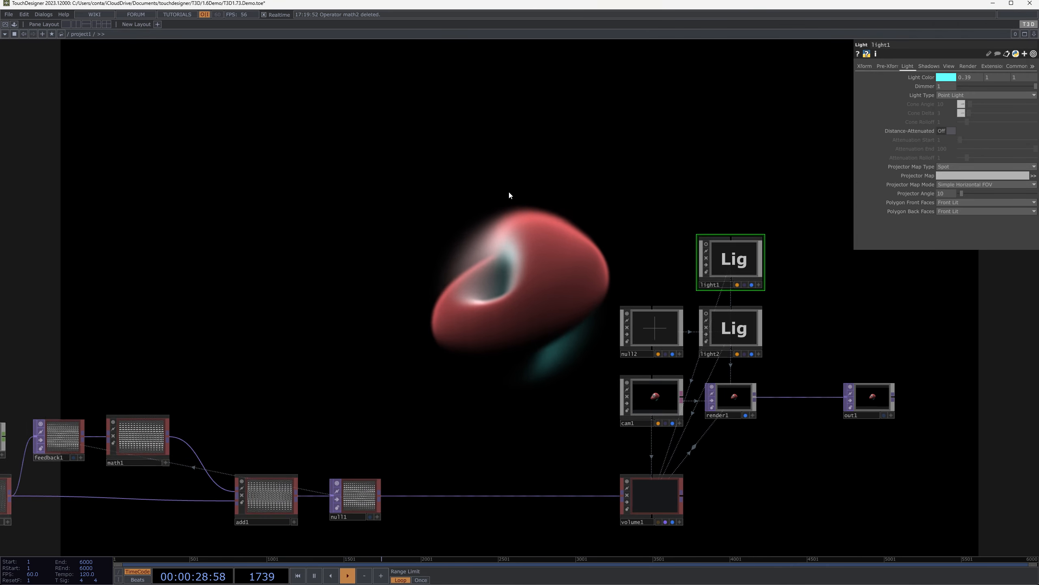
left_click_drag(585, 331, 694, 206)
left_click_drag(548, 304, 473, 381)
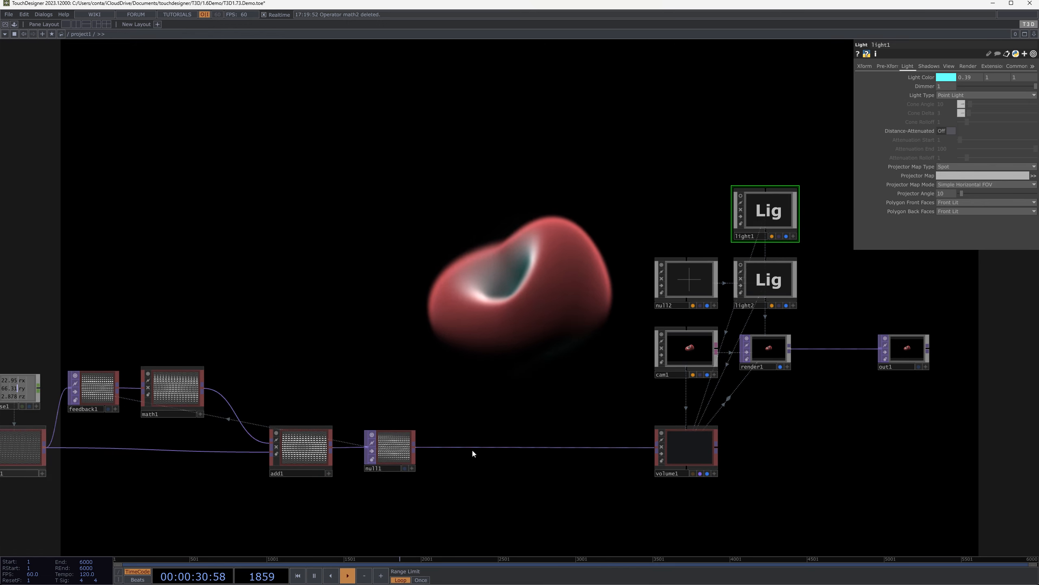
right_click(415, 448)
type("mat")
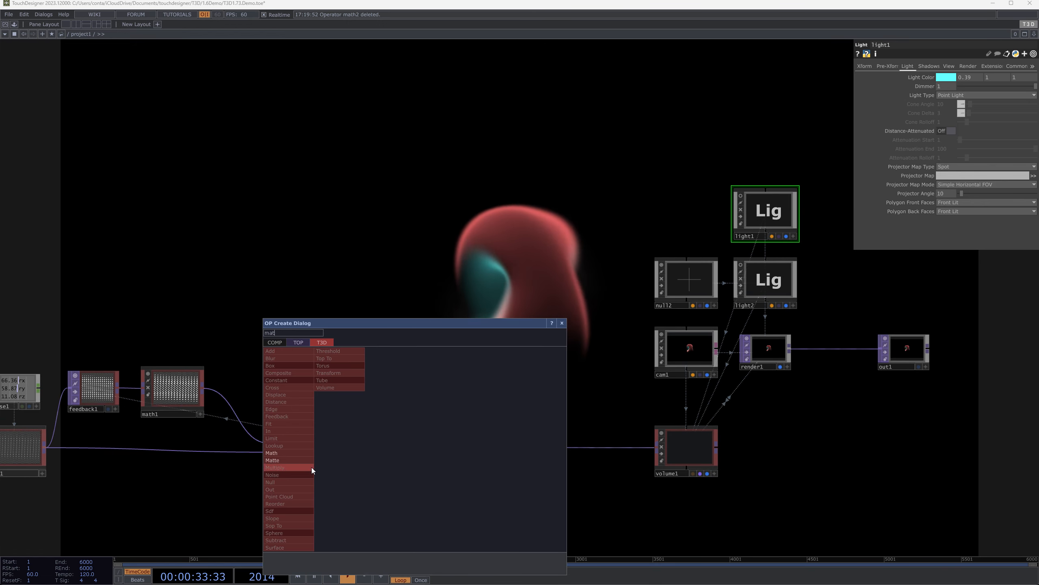
left_click(292, 455)
left_click(511, 448)
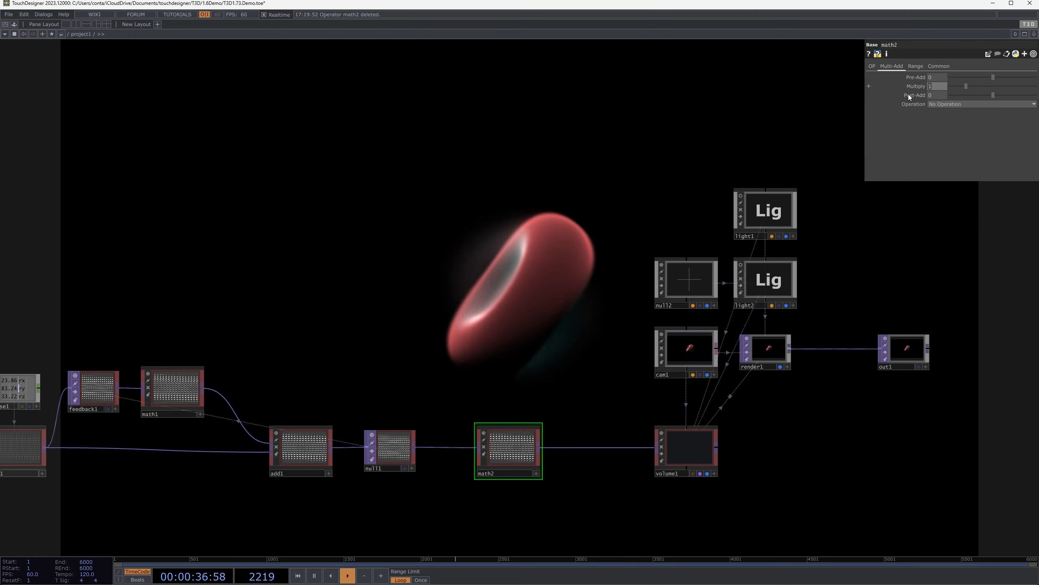
Set the Multiply value of math2 to 0.001
type("0.00")
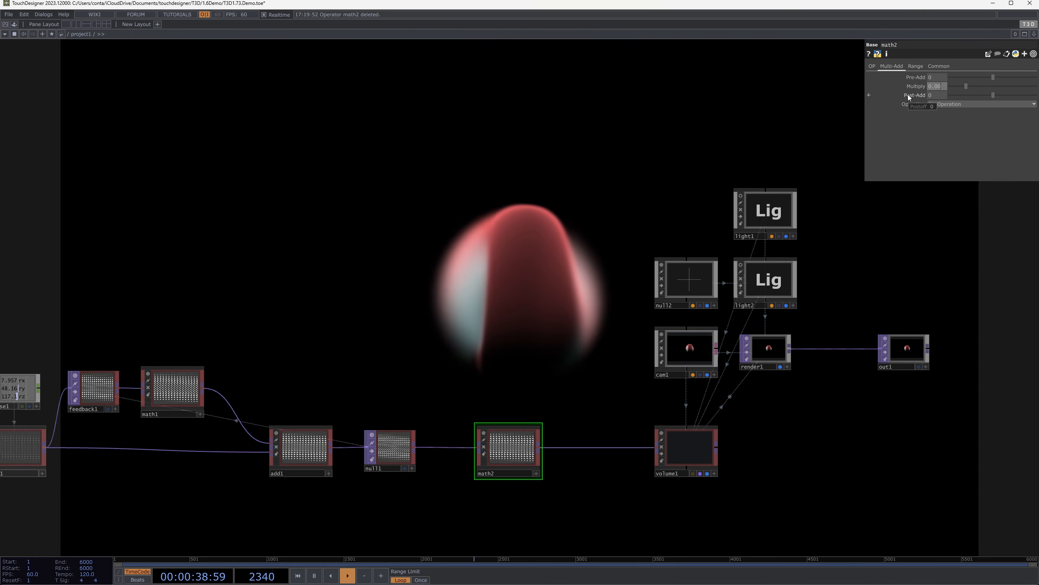
type("1")
scroll(522, 424, "up", 4)
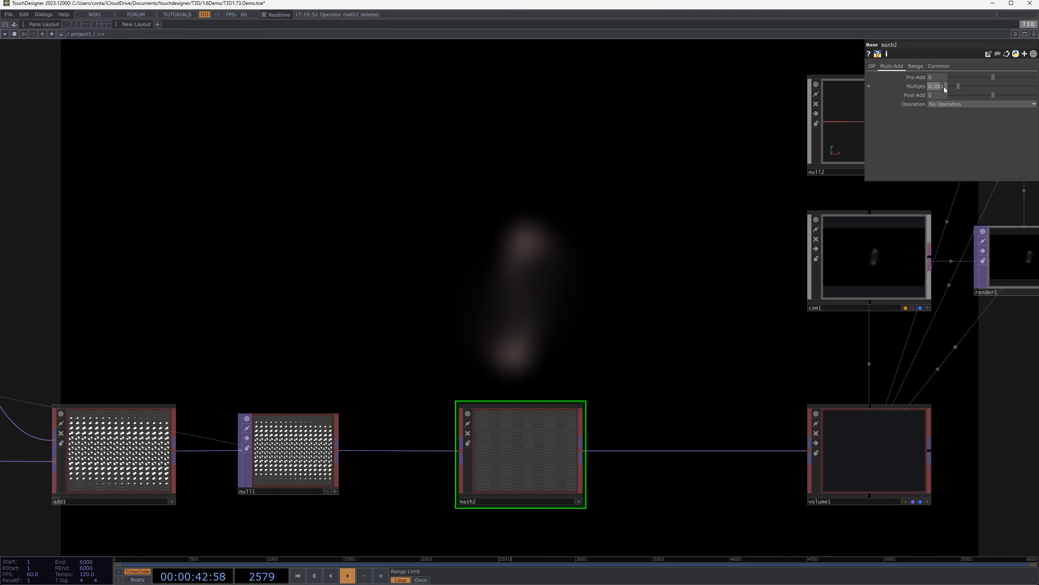
Set the Multiply value of math2 to 0.01
left_click(939, 86)
key("BackSpace")
key("Return")
left_click_drag(742, 266, 594, 296)
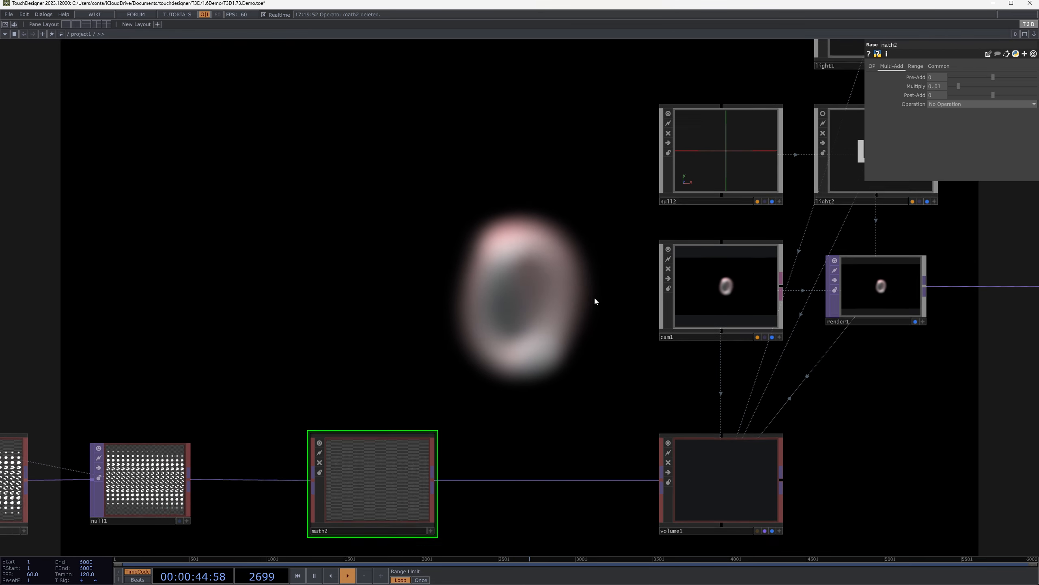
scroll(594, 301, "down", 2)
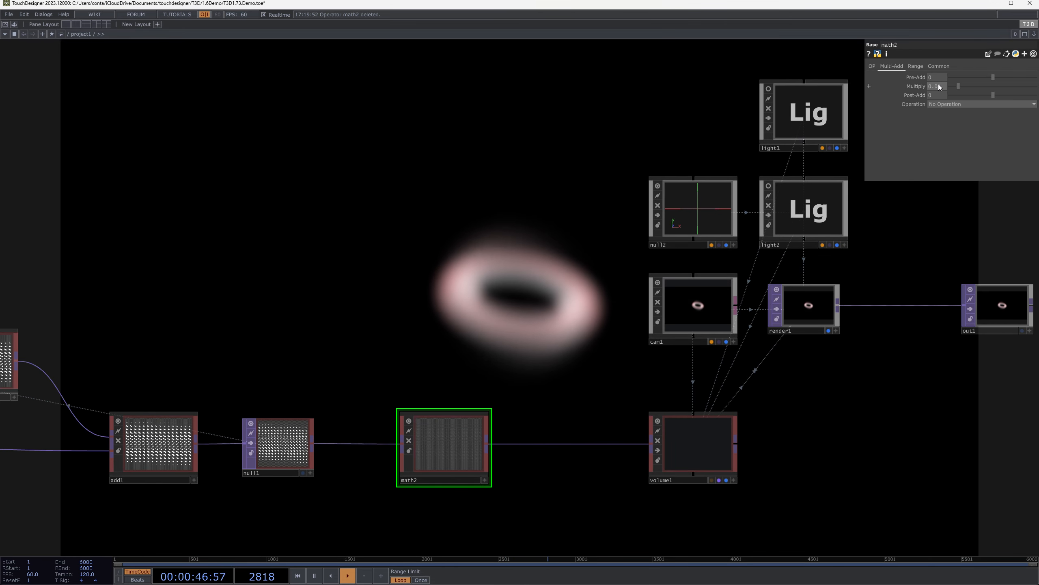
Set volume1's Absorption to 0.0046 and its Scattering to 0.1
left_click(718, 428)
left_click_drag(575, 297, 613, 324)
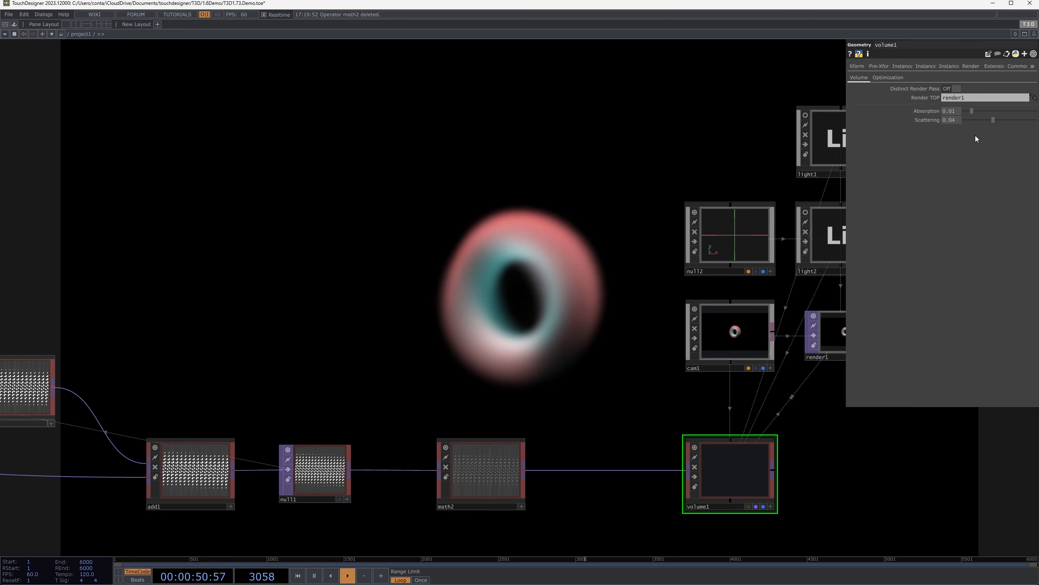
left_click_drag(992, 111, 1038, 119)
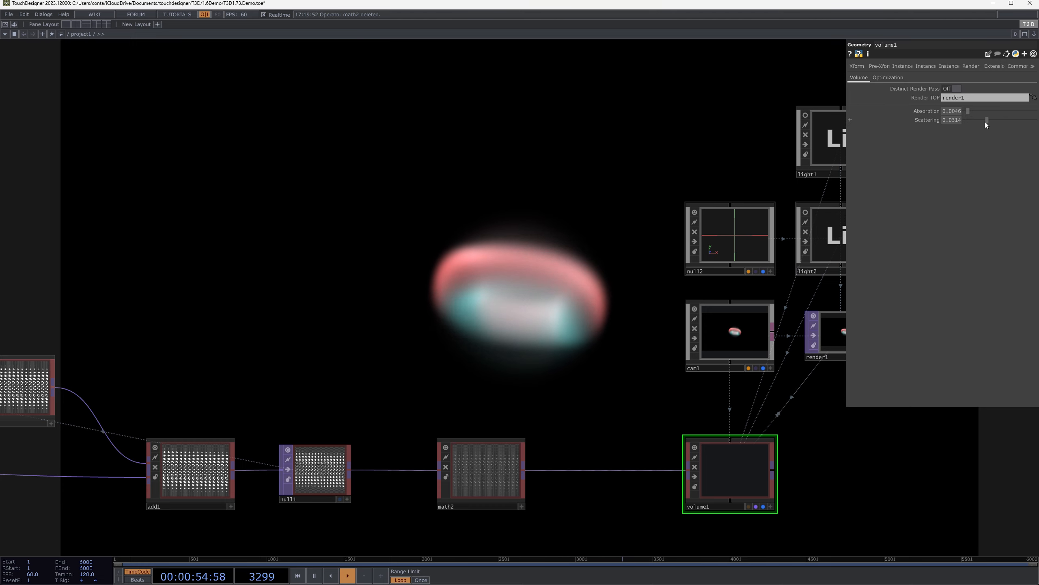
scroll(494, 295, "down", 3)
left_click_drag(507, 272, 422, 329)
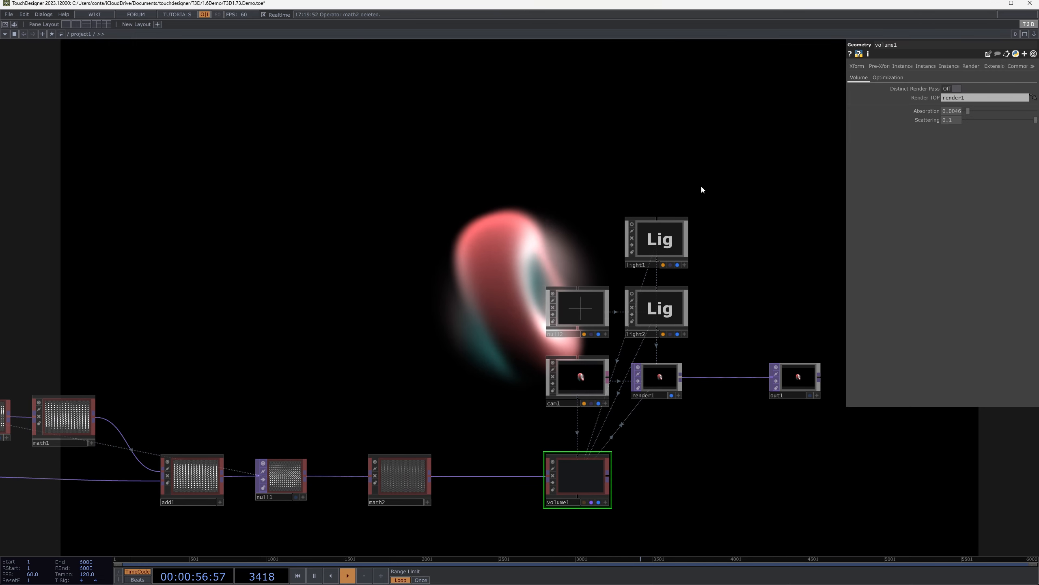
right_click_drag(701, 185, 651, 315)
mouse_move(662, 317)
left_mouse_down()
mouse_move(682, 287)
mouse_move(661, 317)
left_mouse_up()
left_click(710, 273)
left_click_drag(766, 283, 652, 255)
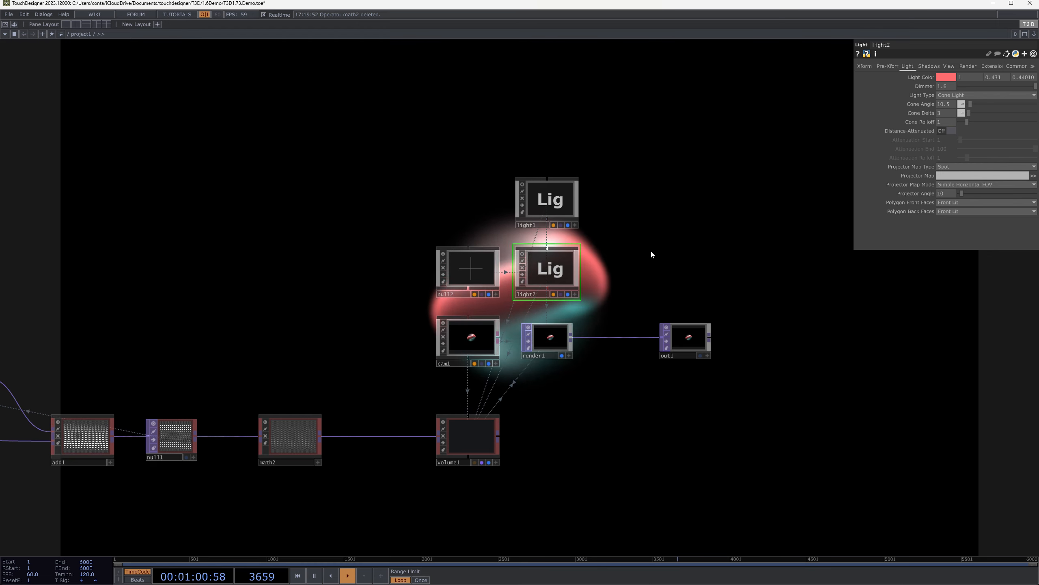
left_click(471, 355)
left_click_drag(739, 313, 502, 282)
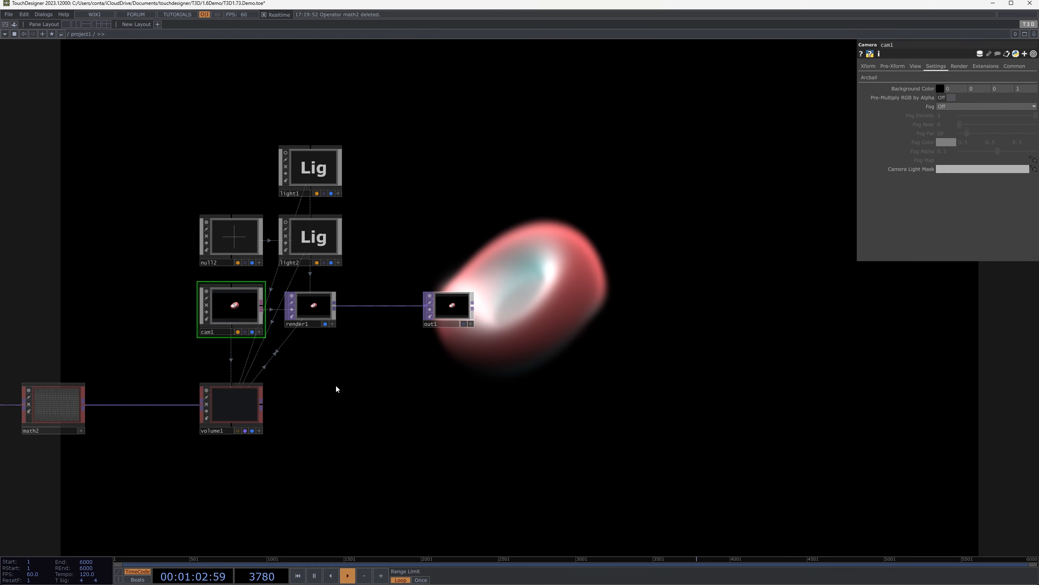
Move light1, light2, null2, cam1, render1 and out1 together higher above volume1 to free space in the network
left_click_drag(336, 389, 664, 401)
left_click_drag(827, 345, 826, 345)
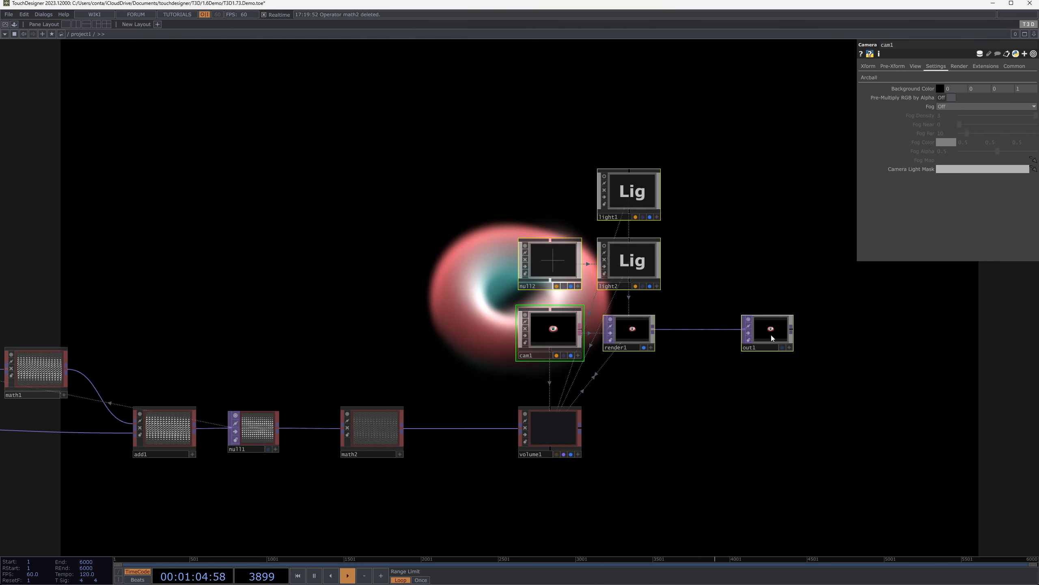
left_click_drag(765, 337, 765, 198)
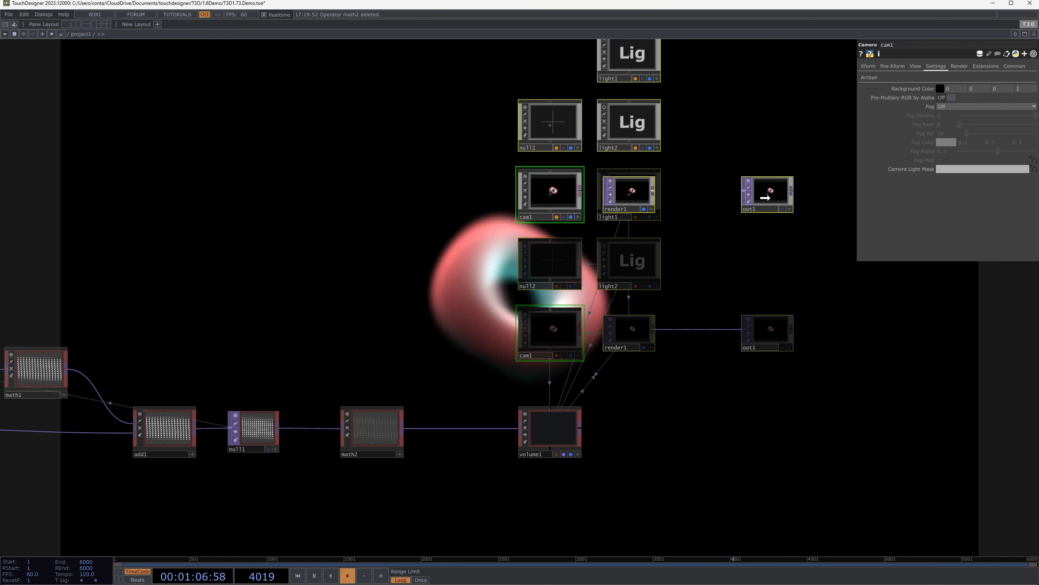
Add a Geometry COMP and place it between cam1 and volume1
key("Tab")
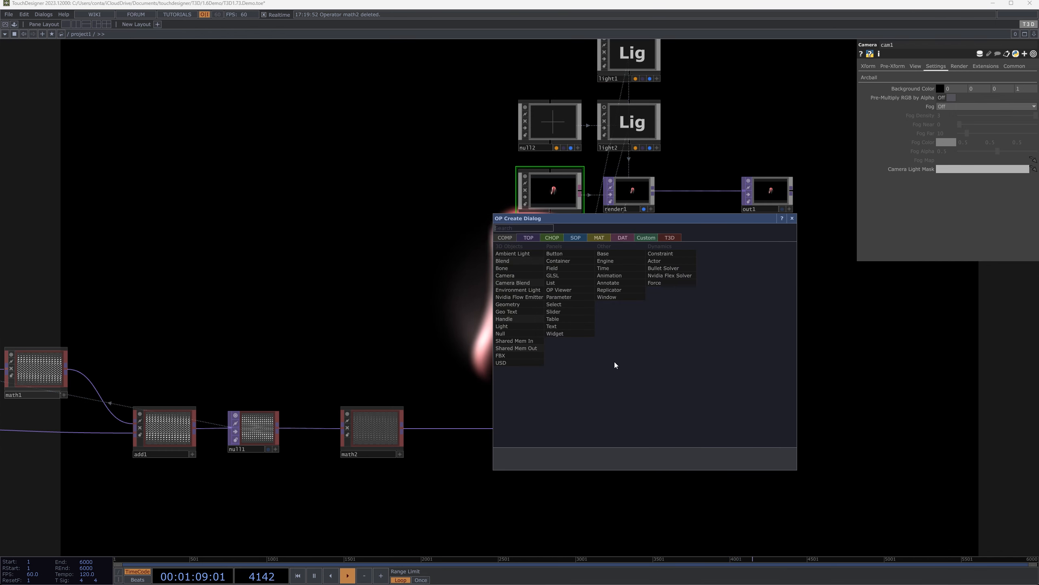
type("ge")
left_click(527, 307)
left_click(352, 324)
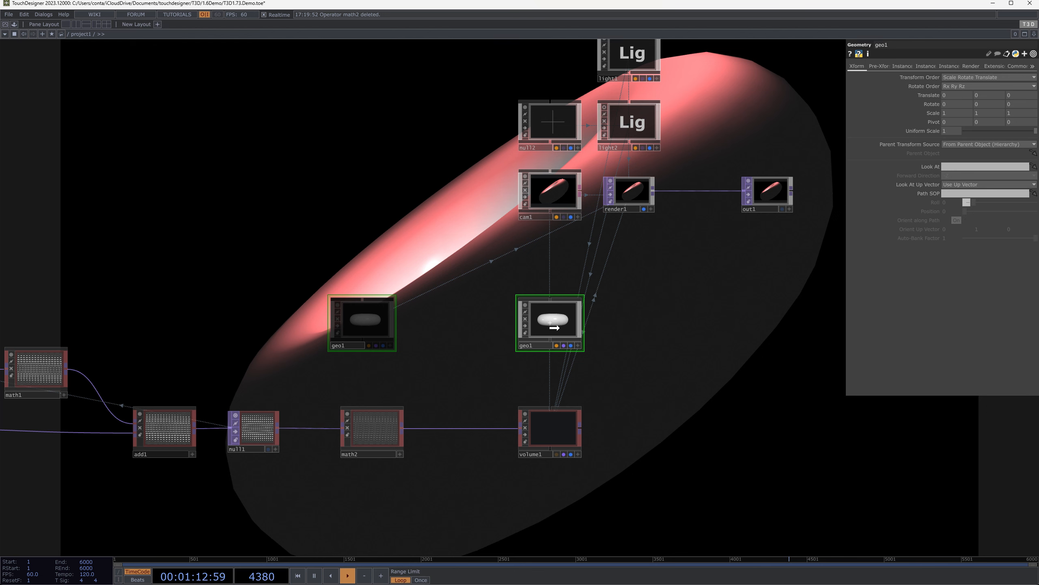
left_click_drag(452, 381, 457, 380)
Set geo1's Uniform Scale to 0.354
left_click(547, 423)
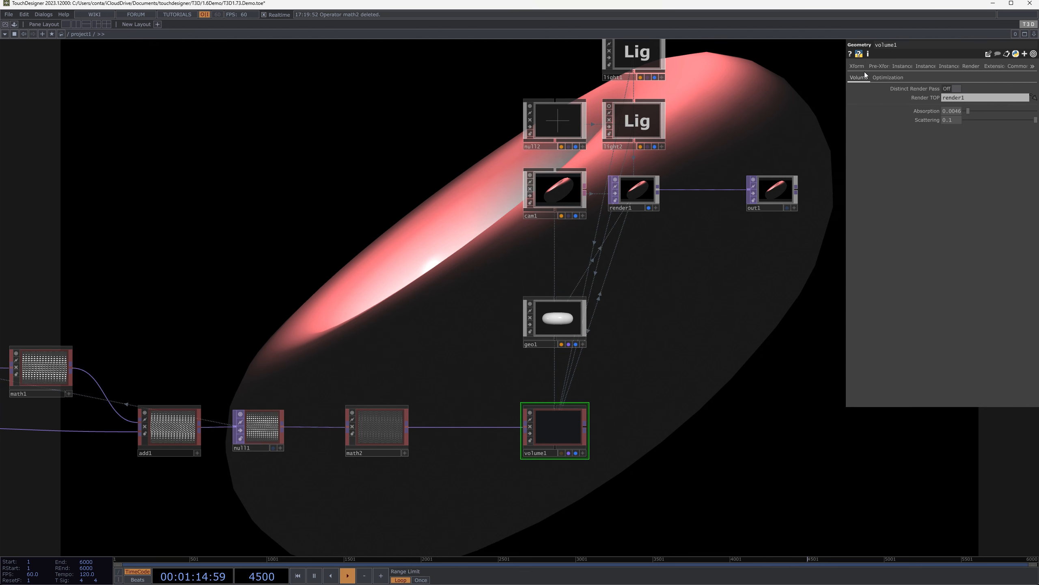
left_click(567, 329)
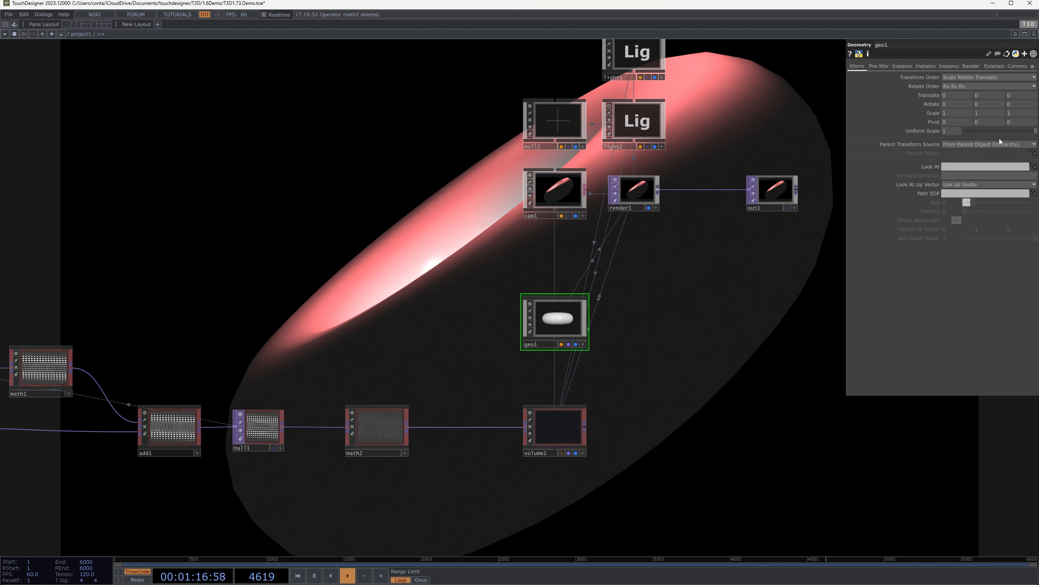
left_click_drag(1024, 132, 991, 137)
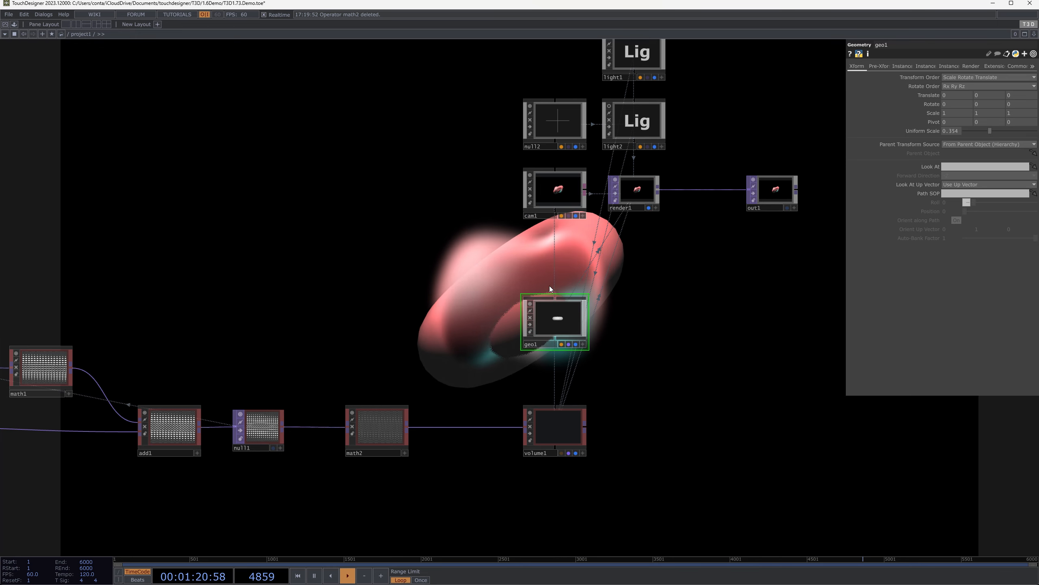
Move geo1 beside cam1, switch its viewer to wireframe and orbit it to show the torus at an angle
left_click_drag(555, 322, 374, 166)
scroll(464, 221, "up", 12)
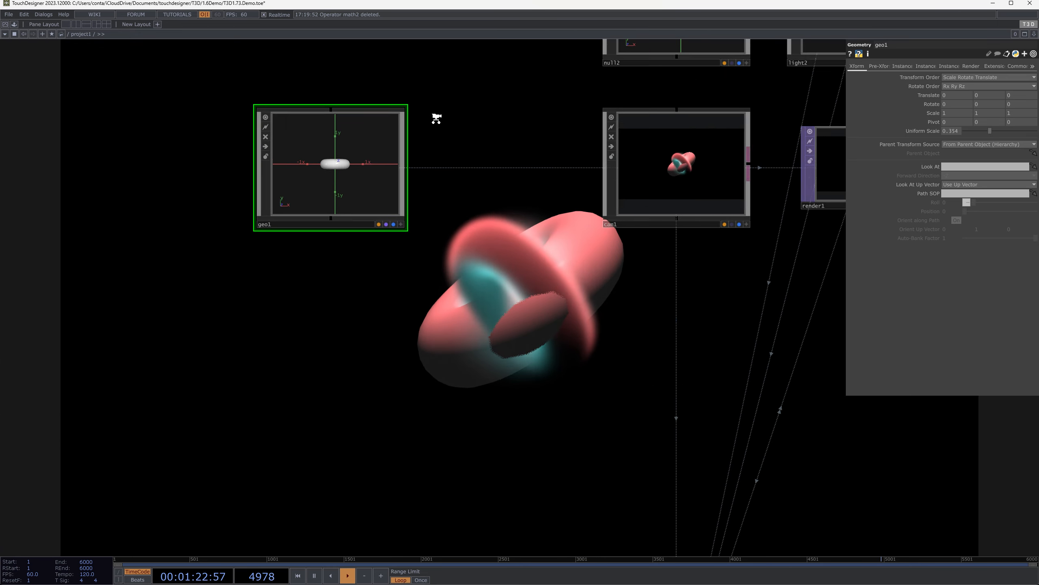
key("a")
key("w")
scroll(179, 193, "up", 6)
left_click_drag(238, 165, 239, 207)
key("a")
scroll(495, 152, "down", 10)
left_click_drag(696, 412, 600, 286)
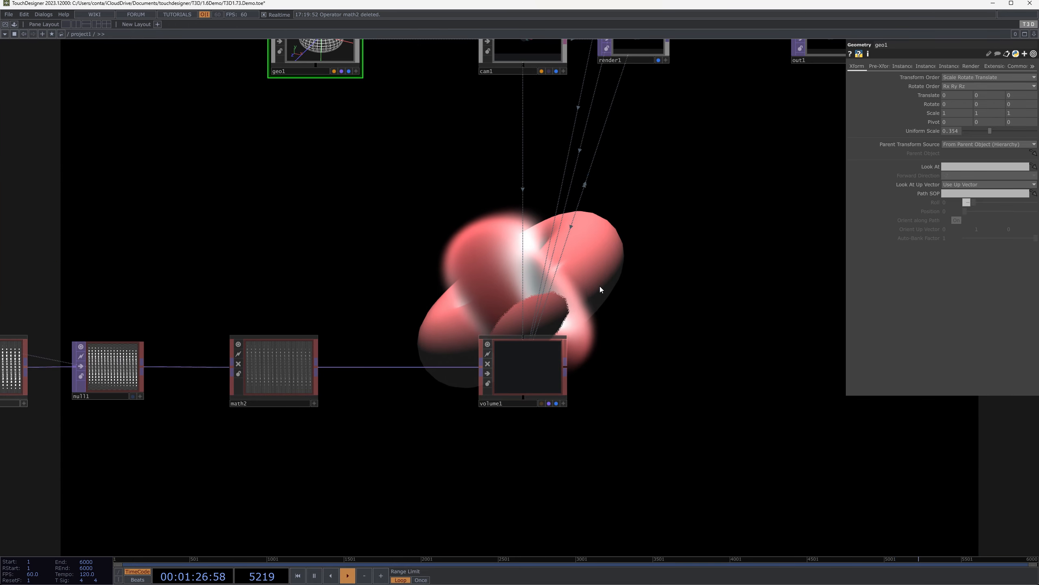
Preview the output in full screen and move geo1 directly below cam1
key("F1")
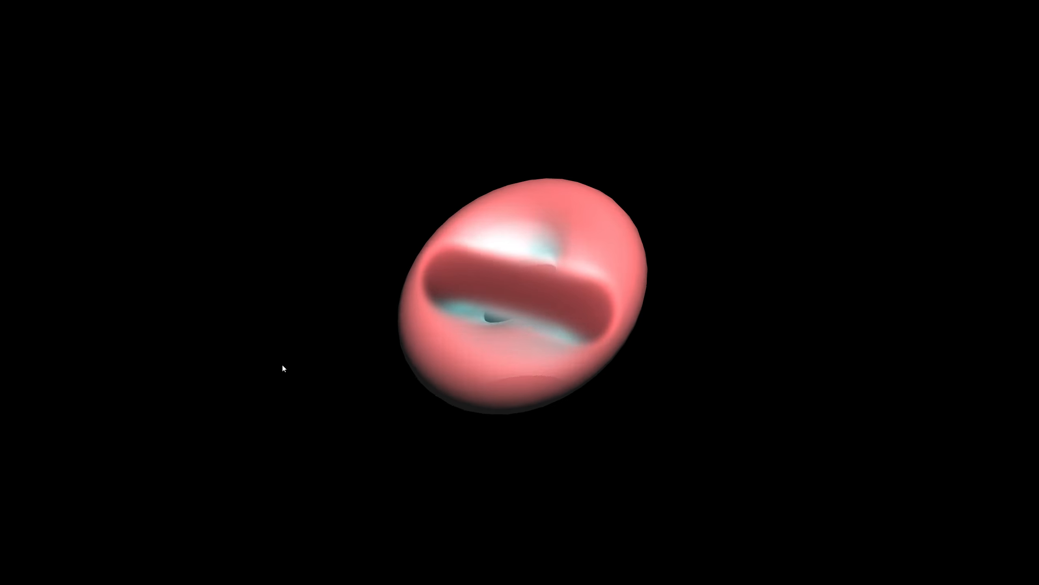
key("Escape")
scroll(624, 303, "down", 3)
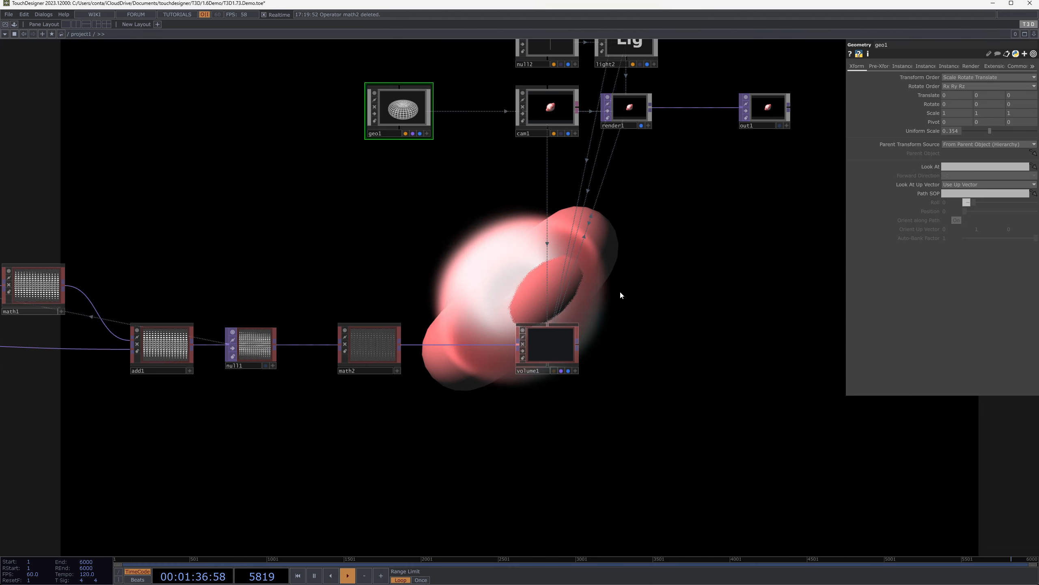
left_click_drag(513, 271, 501, 294)
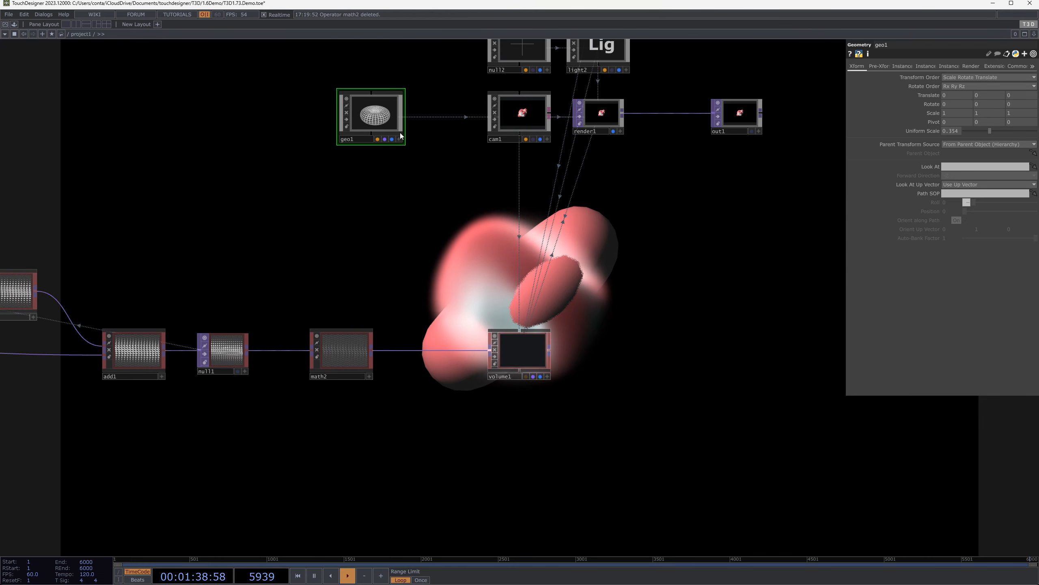
left_click_drag(384, 124, 530, 182)
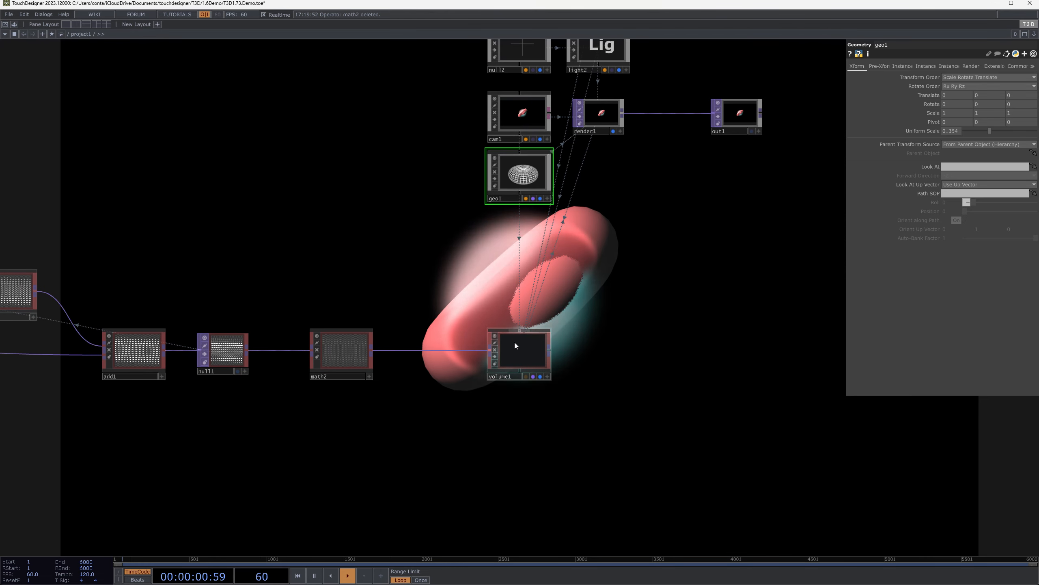
Turn on Distinct Render Pass in volume1's Volume parameters
scroll(544, 337, "up", 3)
left_click_drag(605, 258, 532, 278)
scroll(399, 410, "up", 3)
left_click(459, 367)
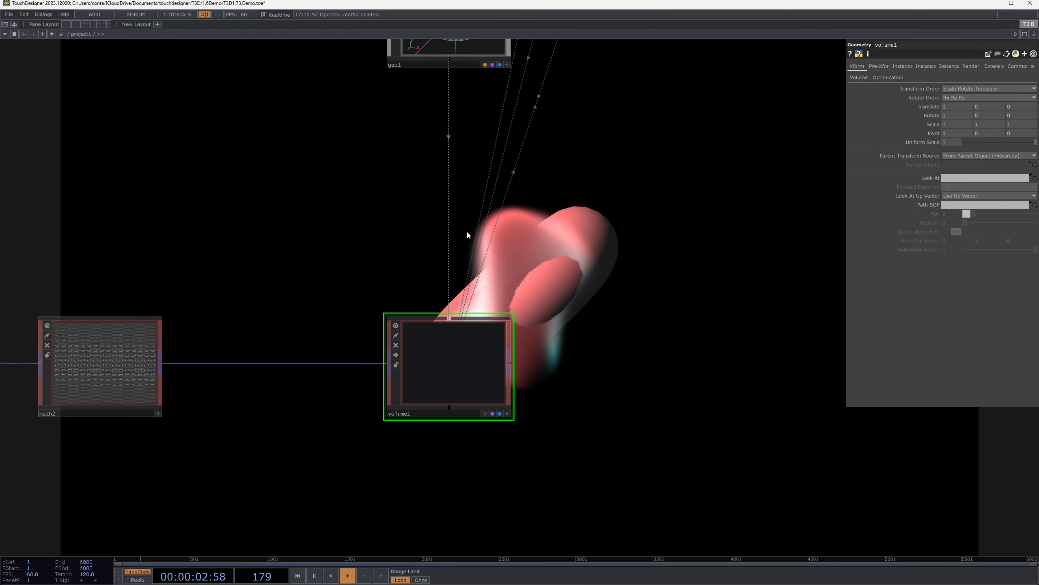
left_click_drag(458, 242, 375, 290)
scroll(374, 293, "down", 3)
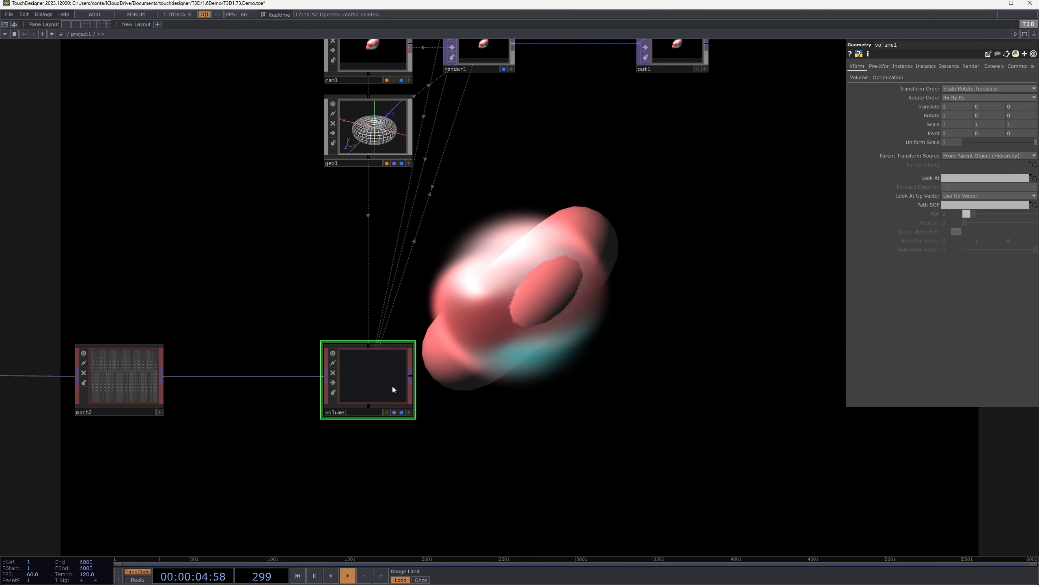
left_click_drag(285, 297, 457, 470)
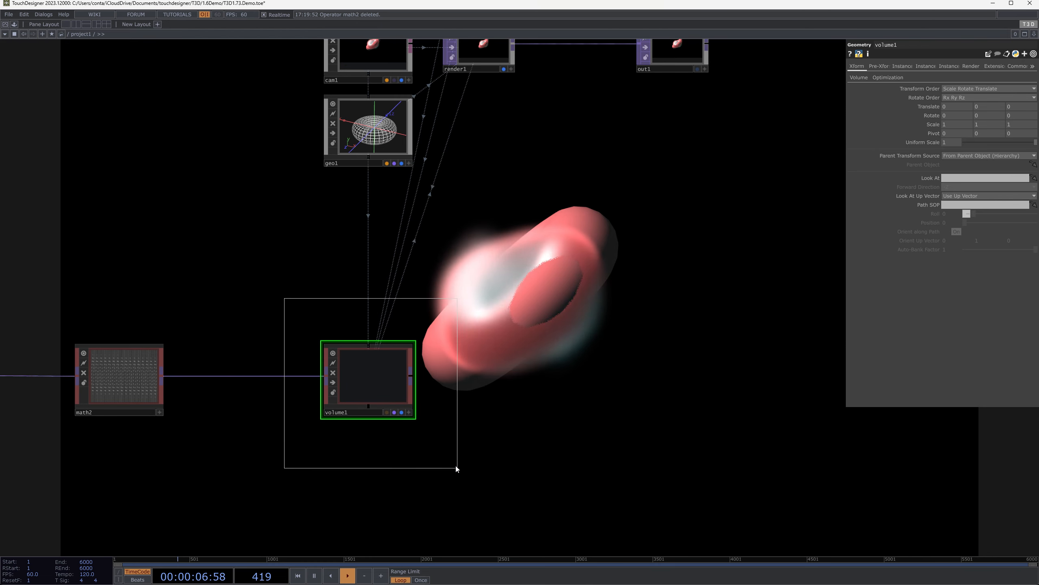
left_click_drag(443, 204, 425, 238)
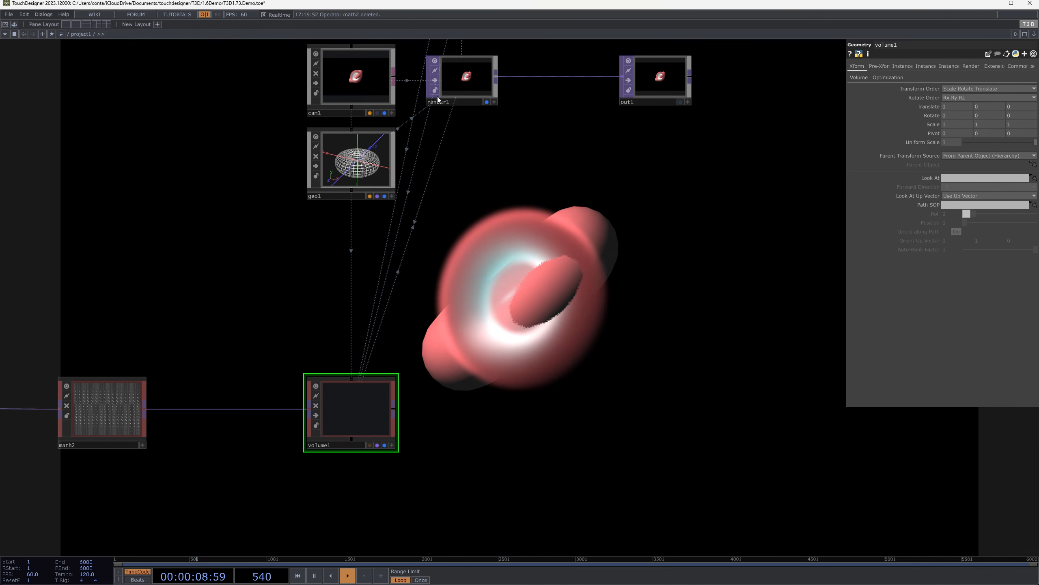
left_click(859, 77)
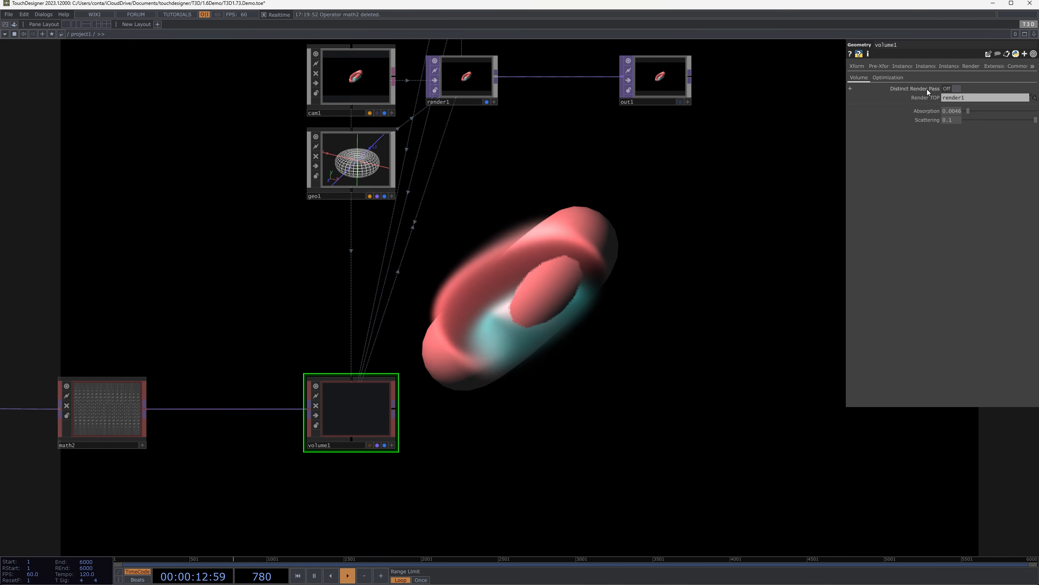
left_click(951, 89)
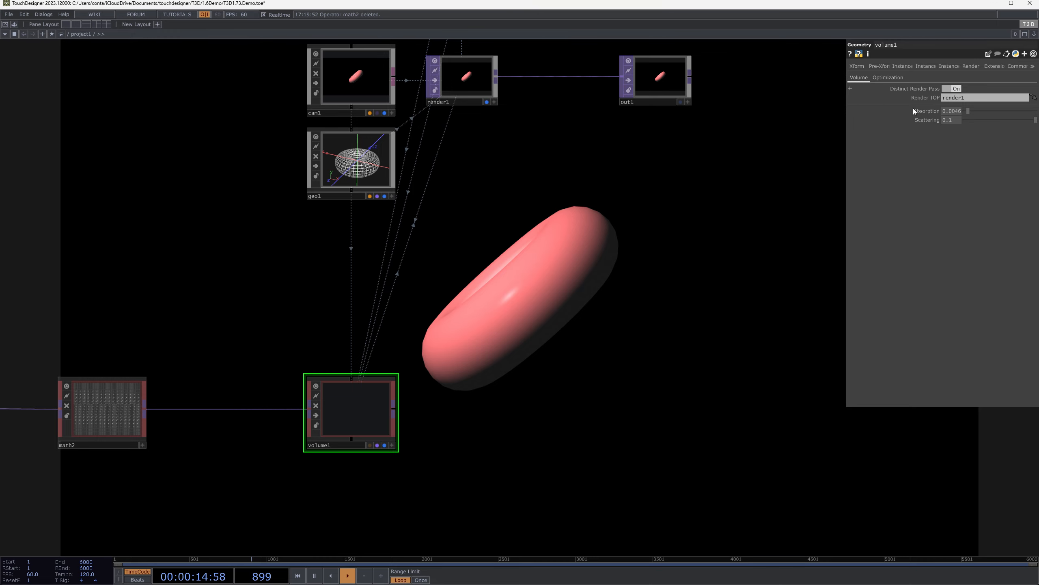
Connect volume1's render output to out1 in place of render1
scroll(476, 76, "up", 5)
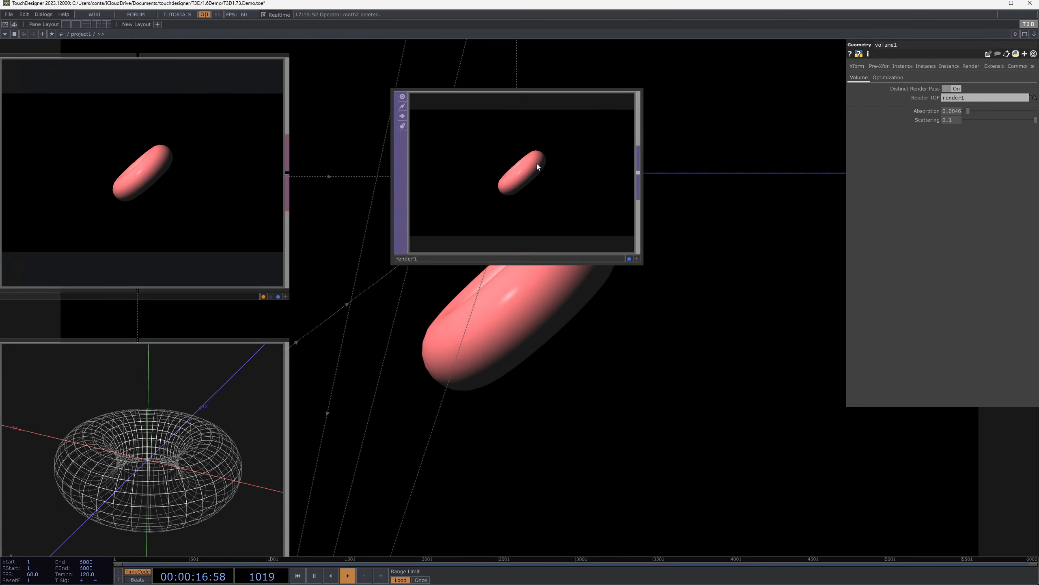
left_click_drag(712, 313, 686, 284)
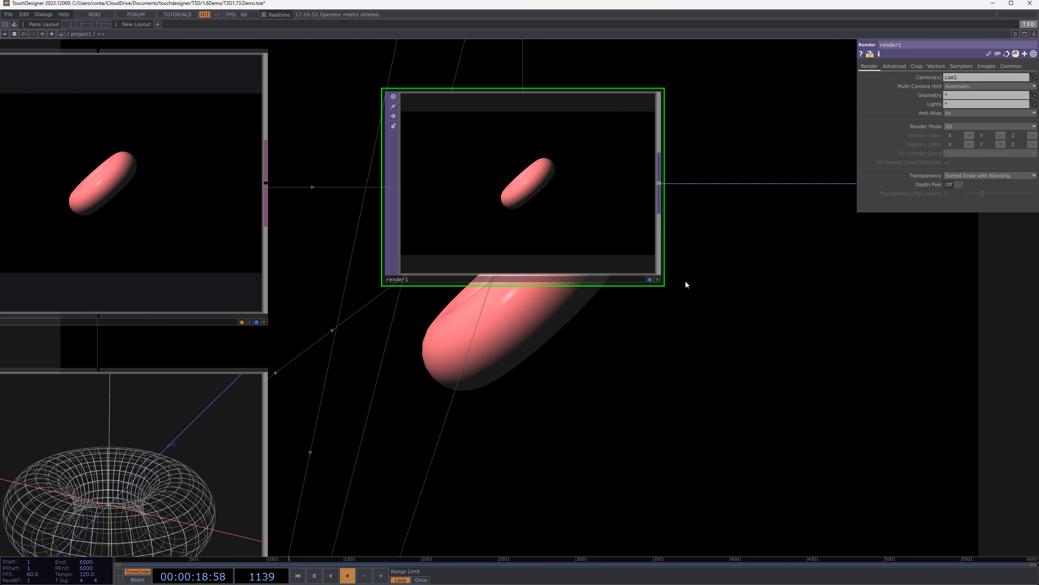
scroll(637, 337, "down", 5)
left_click_drag(578, 348, 427, 142)
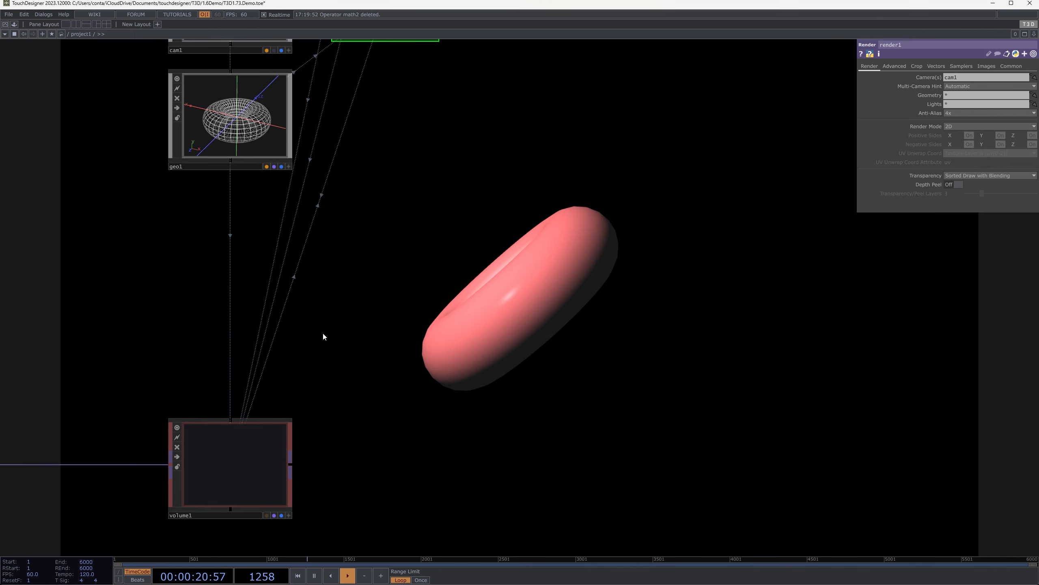
scroll(219, 438, "down", 3)
left_click(219, 439)
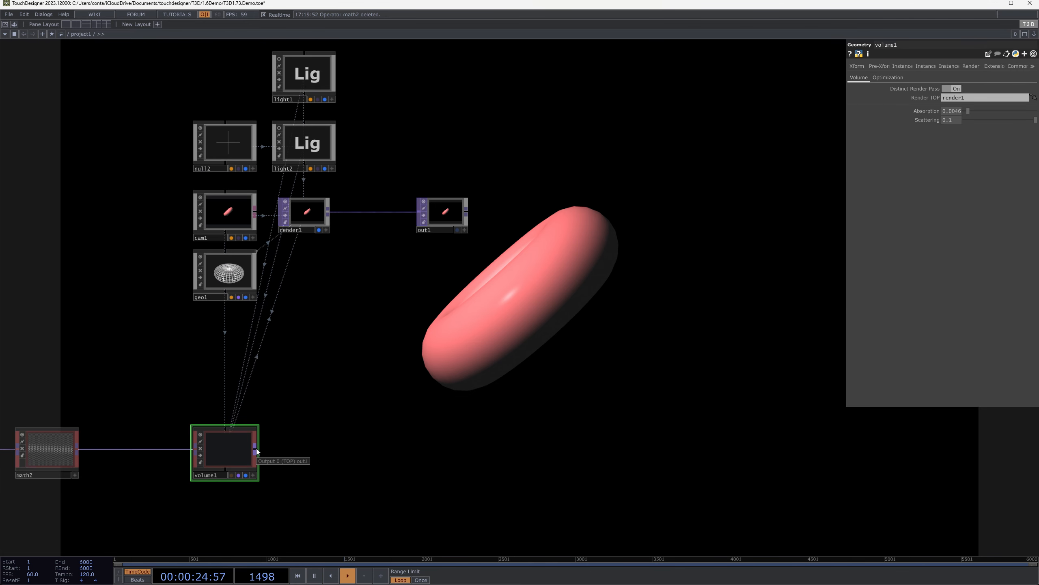
left_click_drag(256, 448, 419, 213)
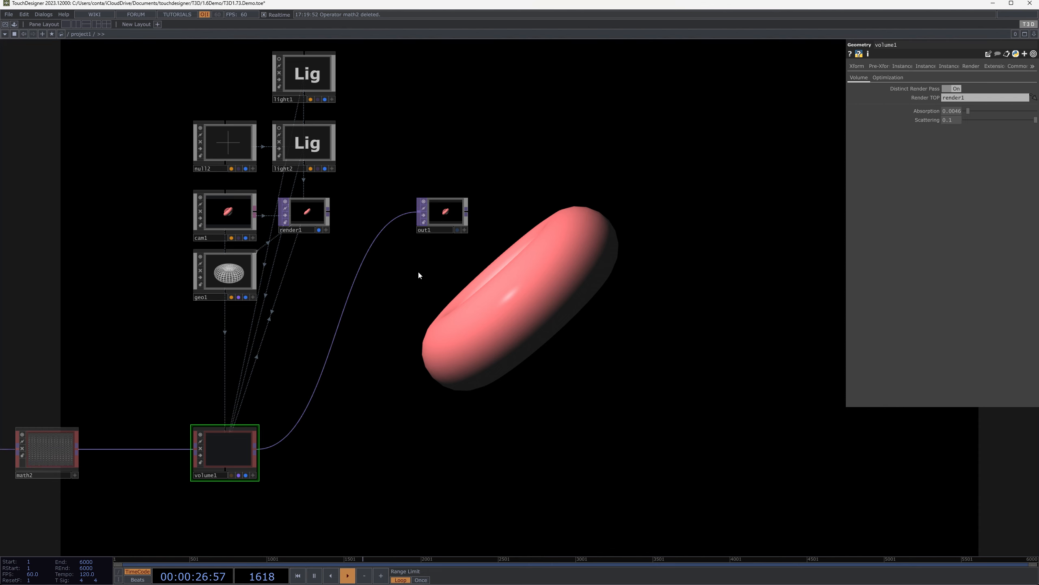
Preview the composited output in full screen and move out1 next to volume1
scroll(207, 449, "up", 3)
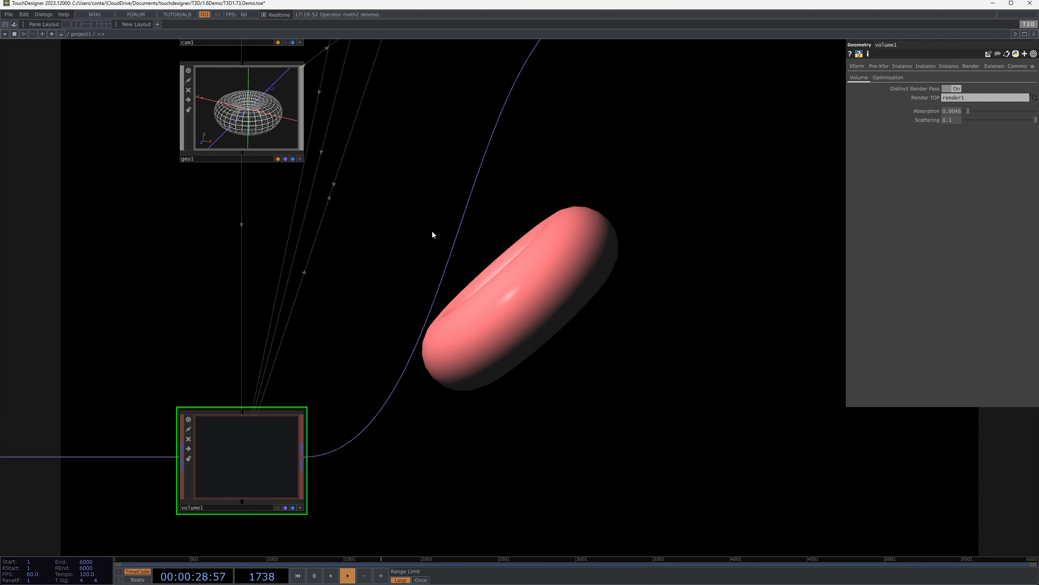
scroll(394, 237, "down", 2)
left_click_drag(396, 300, 413, 370)
key("F1")
key("Escape")
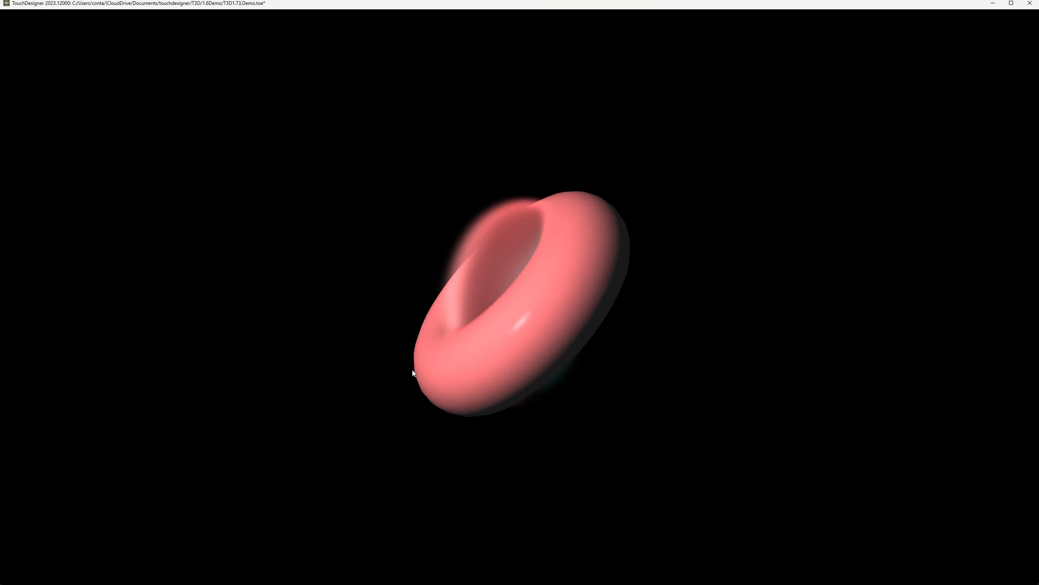
scroll(331, 444, "up", 3)
left_click_drag(440, 294, 446, 303)
scroll(448, 301, "down", 3)
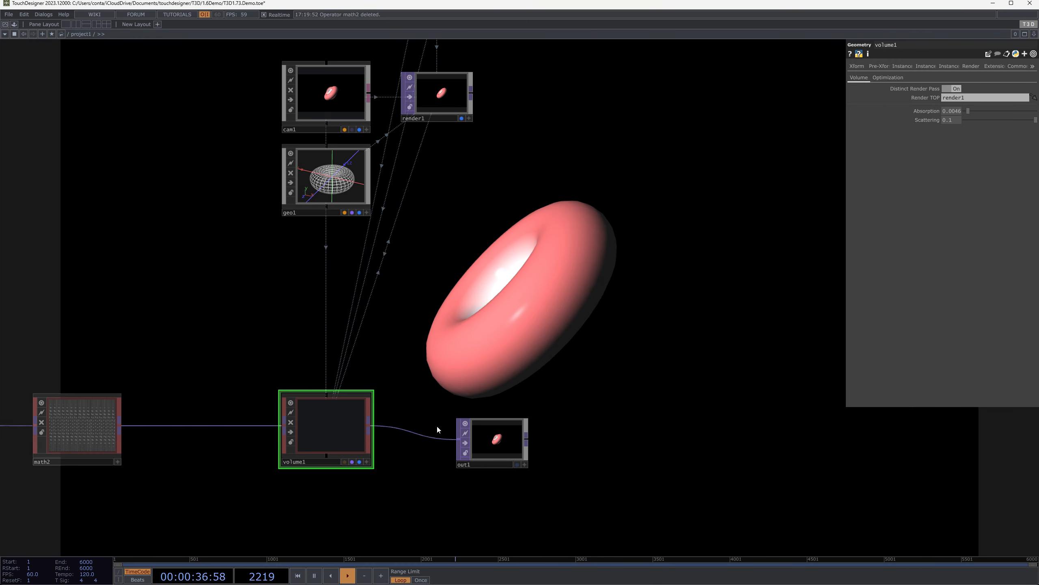
Switch the network background display from render1 to out1
scroll(499, 434, "up", 3)
left_click(500, 434)
scroll(508, 426, "up", 2)
scroll(528, 403, "down", 4)
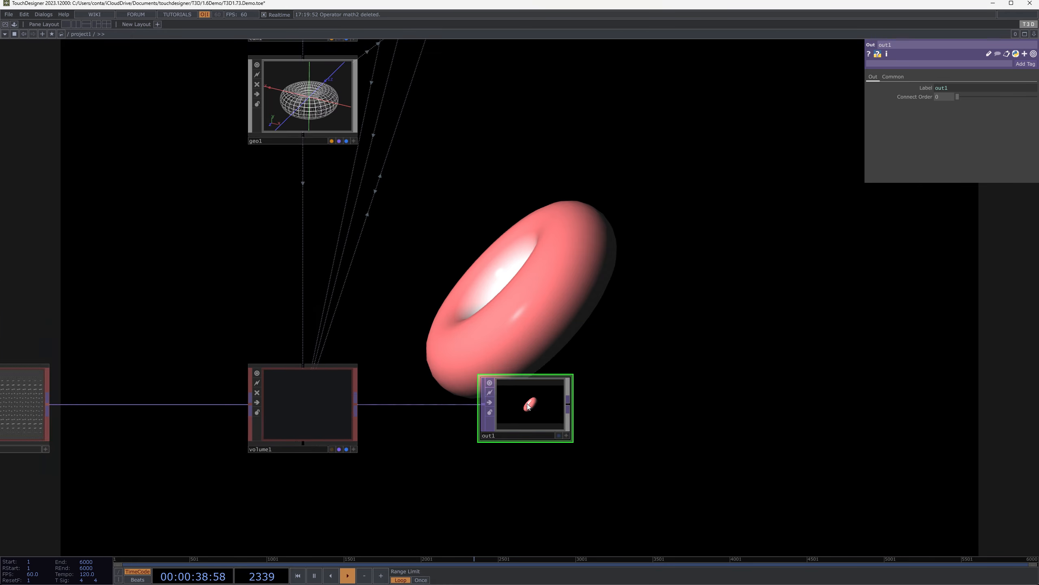
left_click(482, 97)
left_click(551, 429)
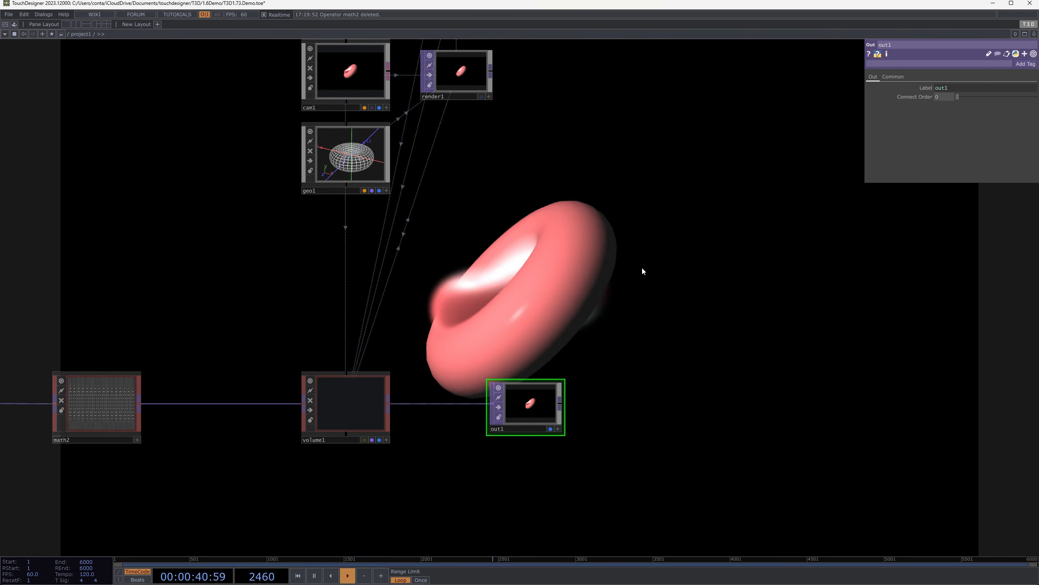
Move out1 up to the far side of render1 and preview its output in full screen
left_click_drag(640, 76, 640, 129)
scroll(614, 102, "up", 5)
left_click_drag(574, 323, 556, 218)
scroll(560, 323, "down", 4)
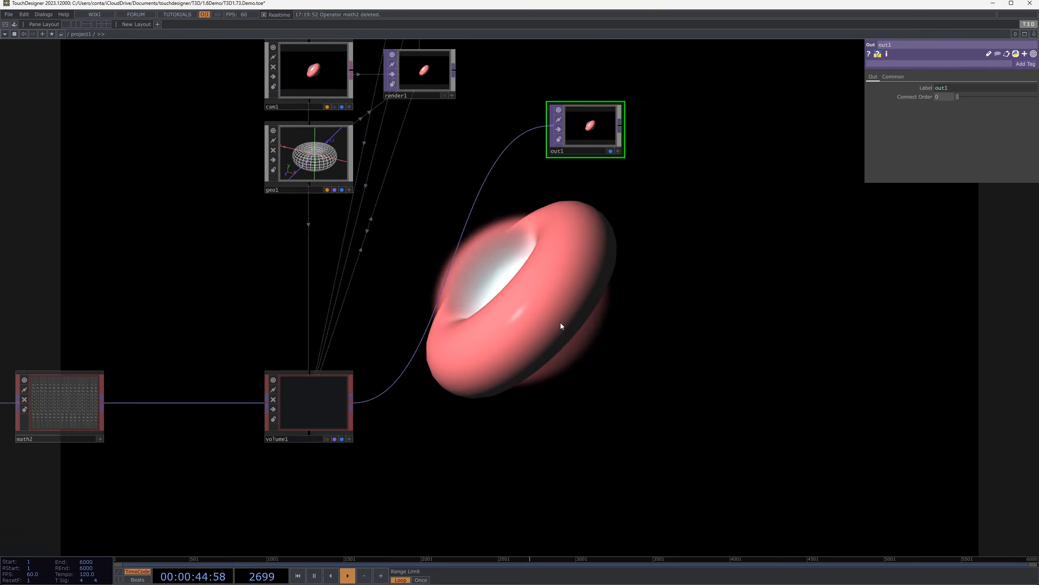
key("F1")
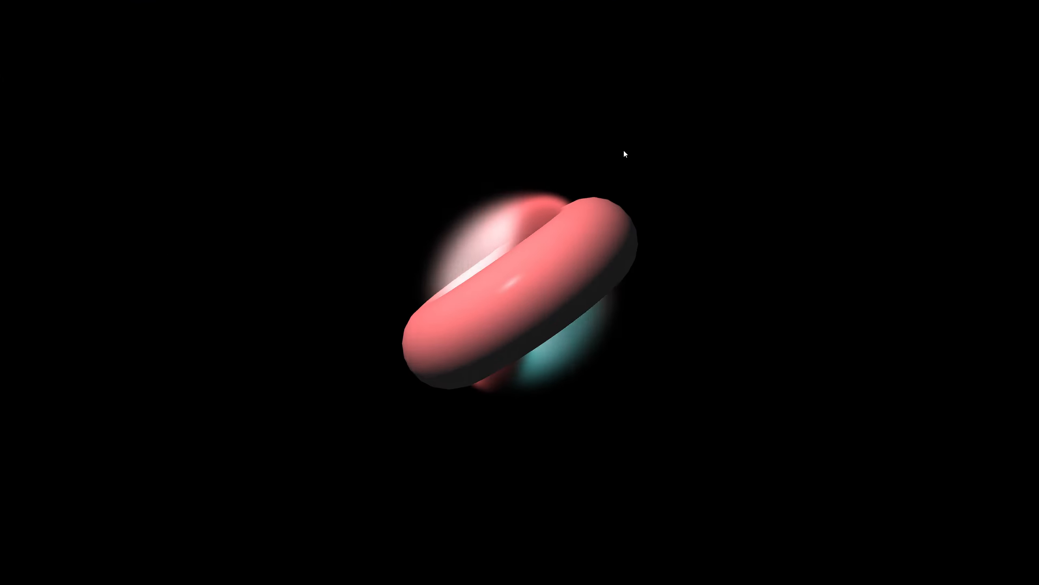
key("Escape")
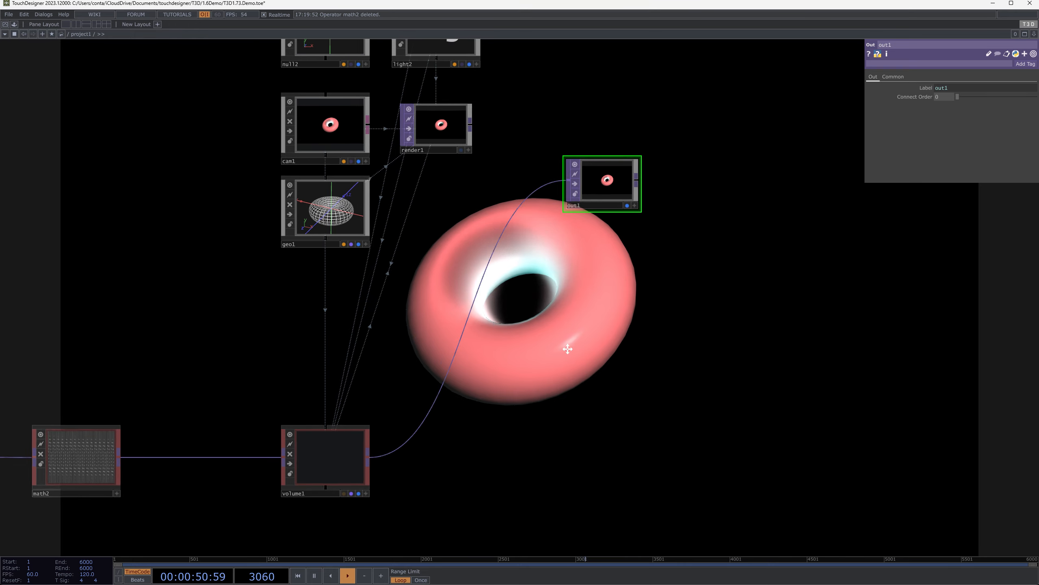
Set math2's Multiply to 1, previewing the render in full screen while adjusting it
left_click(87, 390)
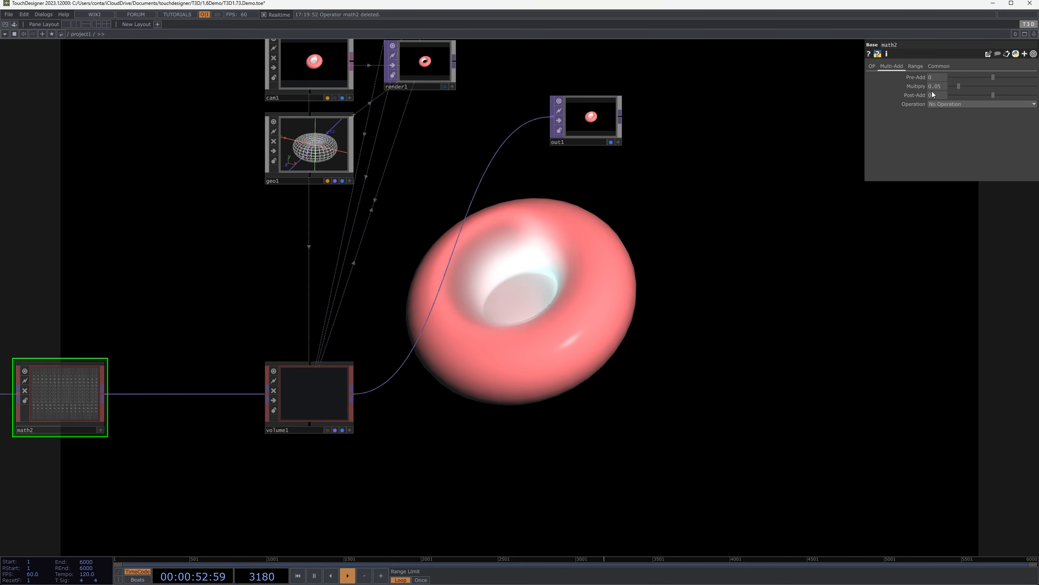
key("F1")
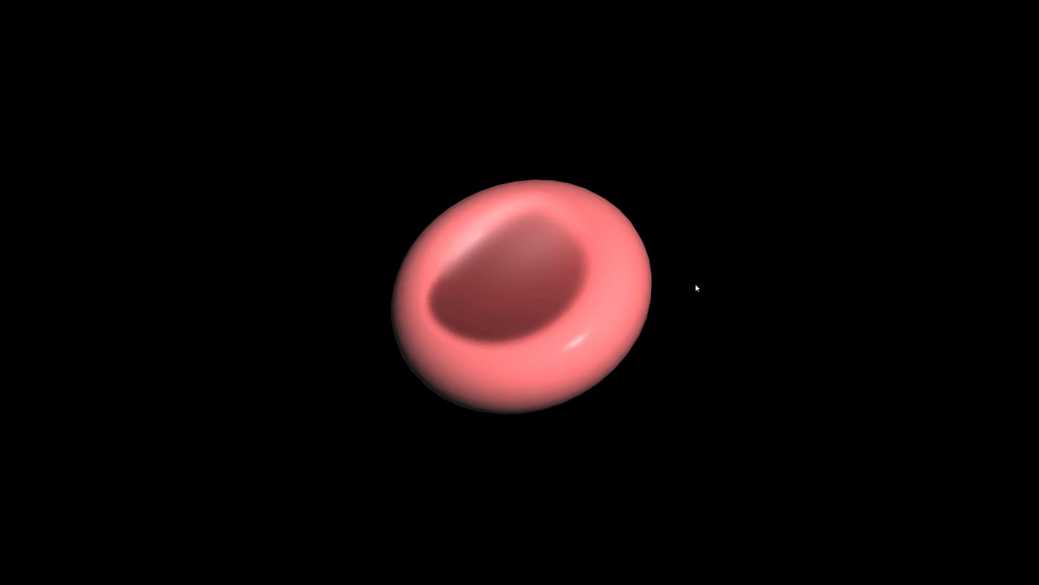
key("Escape")
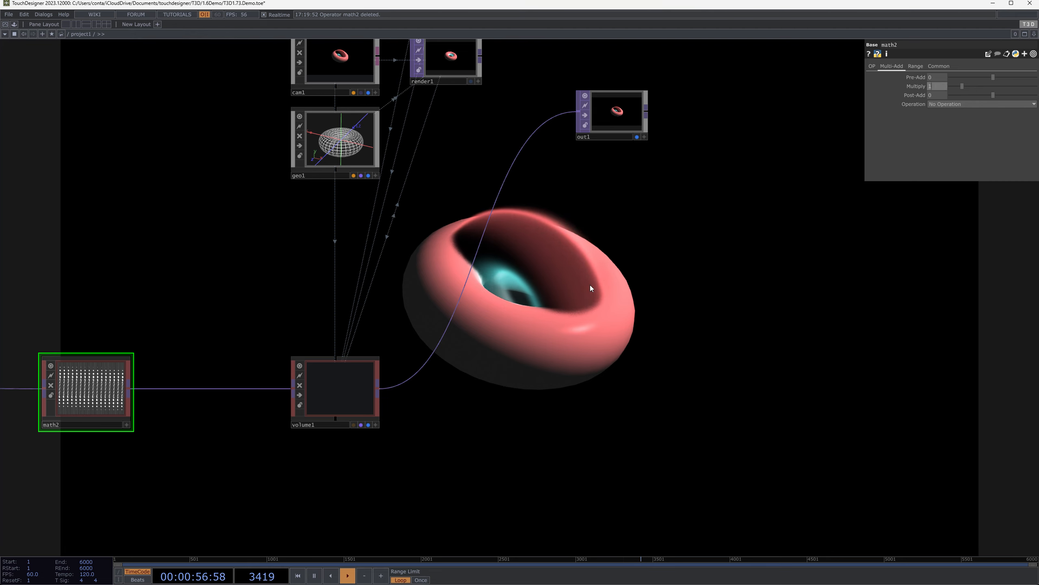
key("F1")
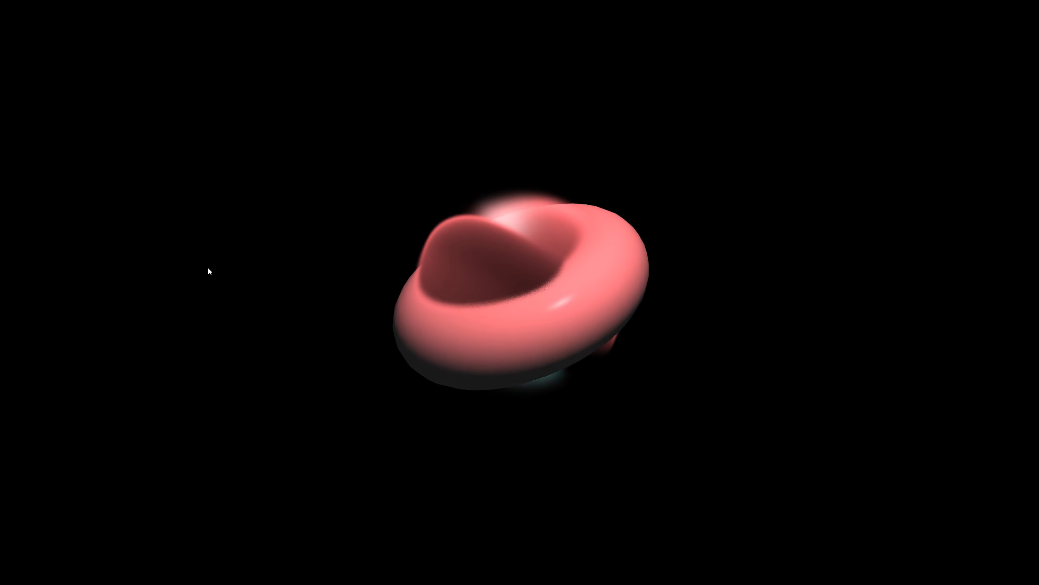
key("Escape")
Reduce geo1's Uniform Scale to 0.285 and preview the composited output in full screen
left_click(364, 216)
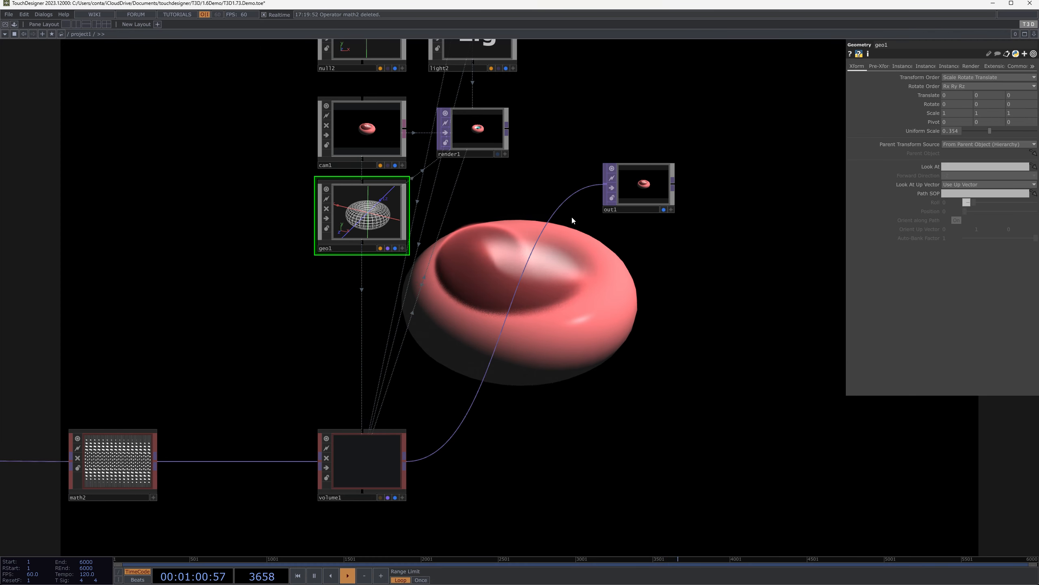
mouse_move(987, 132)
left_mouse_down()
mouse_move(999, 137)
mouse_move(981, 138)
left_mouse_up()
left_click_drag(984, 138, 985, 138)
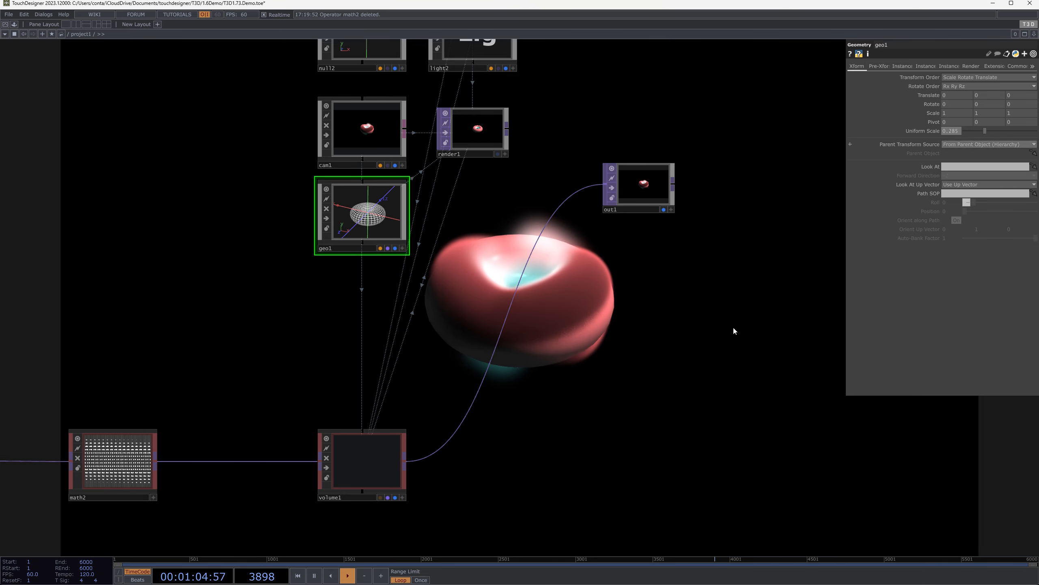
key("F1")
key("Escape")
Turn off Distinct Render Pass on volume1 and feed out1 from render1 instead
left_click_drag(471, 338, 474, 337)
scroll(363, 477, "up", 2)
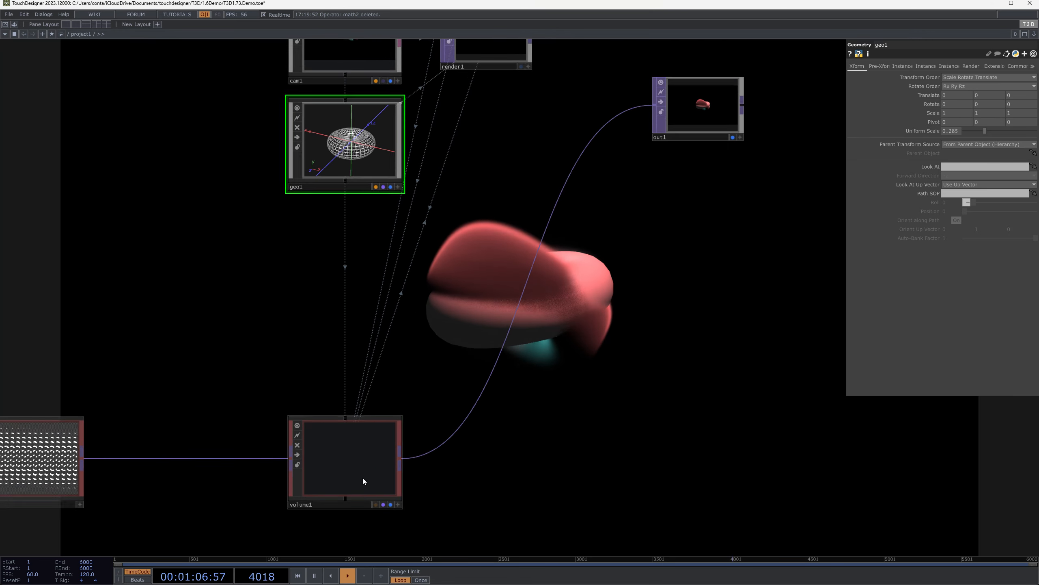
left_click(363, 478)
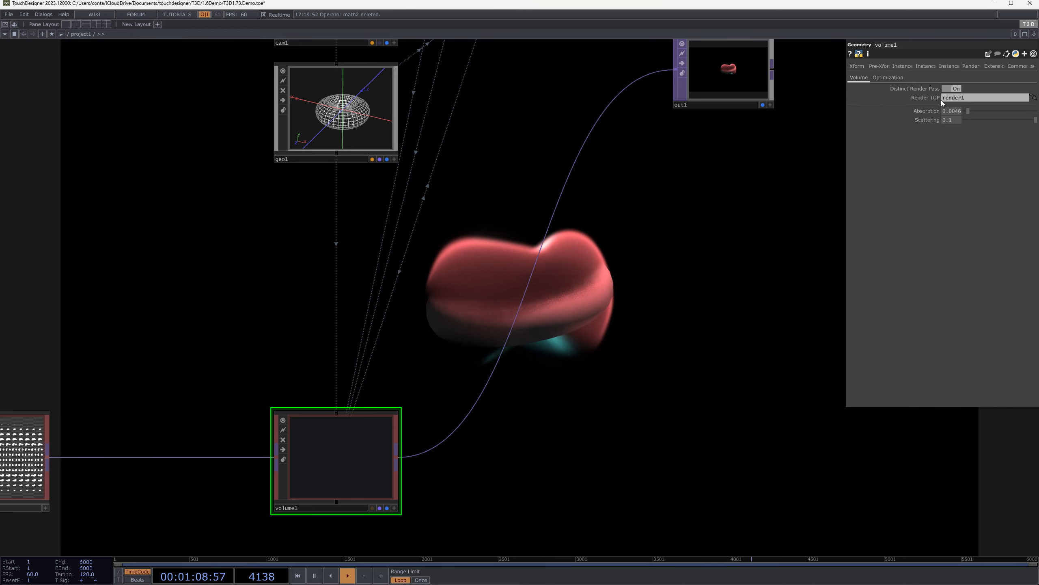
scroll(744, 208, "down", 3)
left_click_drag(429, 214, 415, 307)
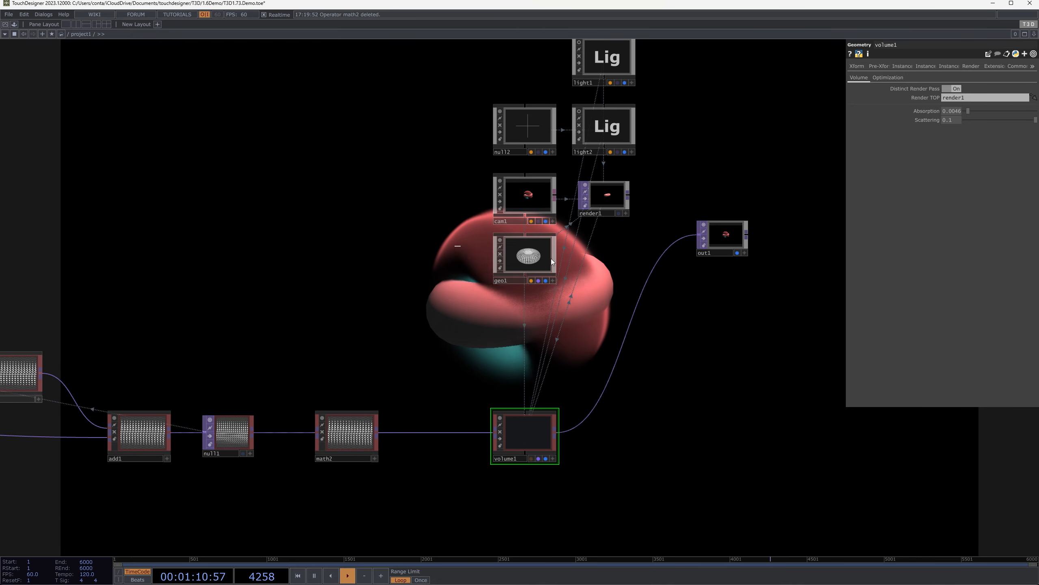
left_click(551, 258)
left_click_drag(436, 257, 227, 243)
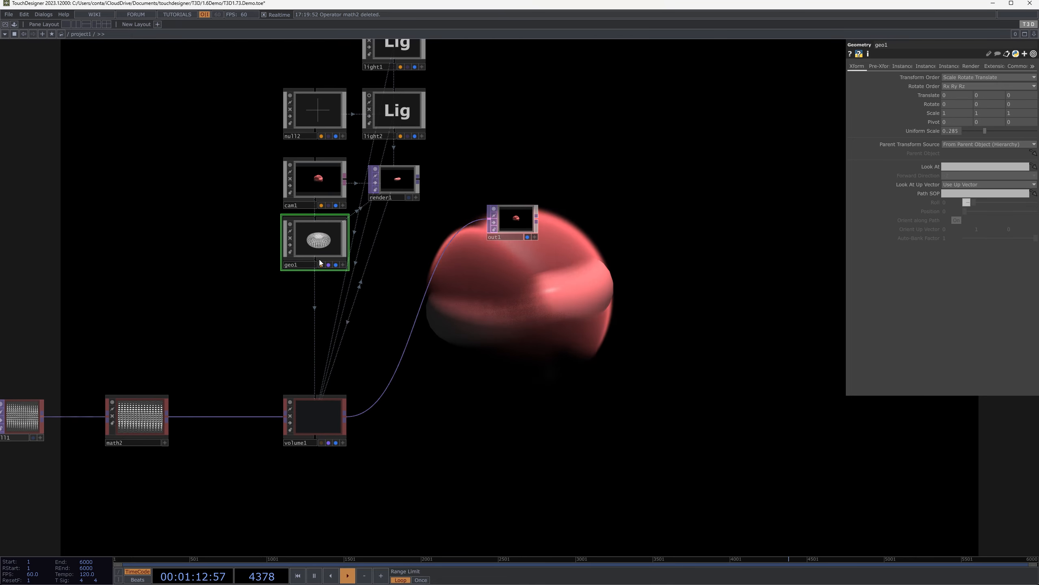
left_click(322, 429)
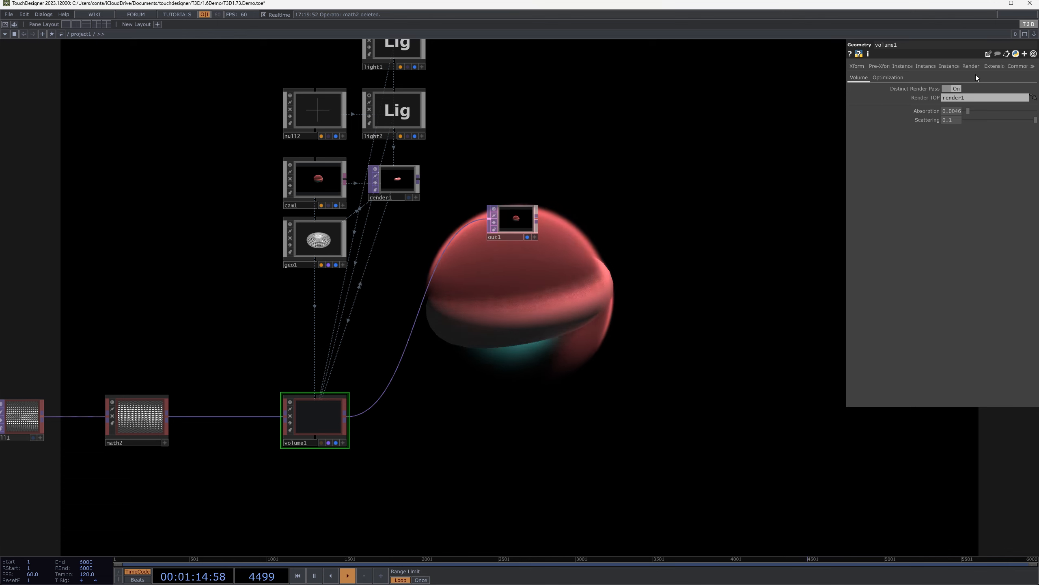
left_click(959, 90)
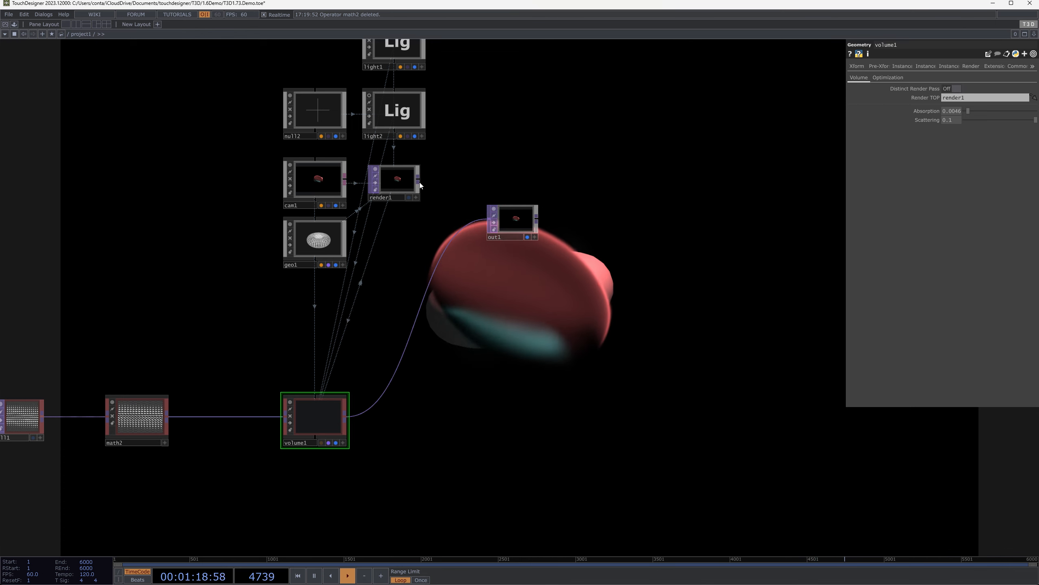
left_click_drag(418, 179, 488, 219)
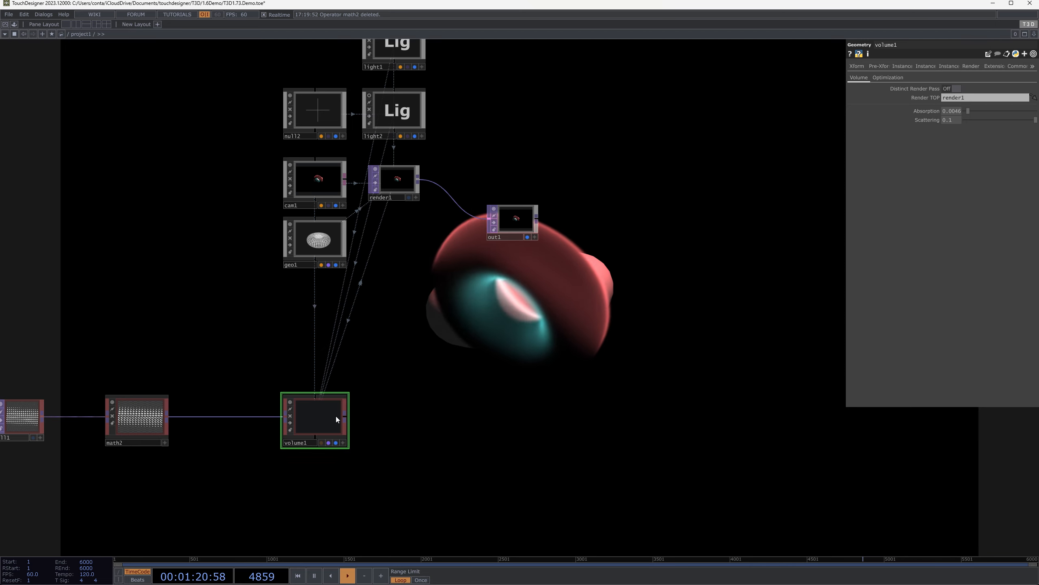
Reconnect volume1's render output to out1 and turn Distinct Render Pass back on
left_click_drag(344, 416, 494, 229)
left_click(953, 88)
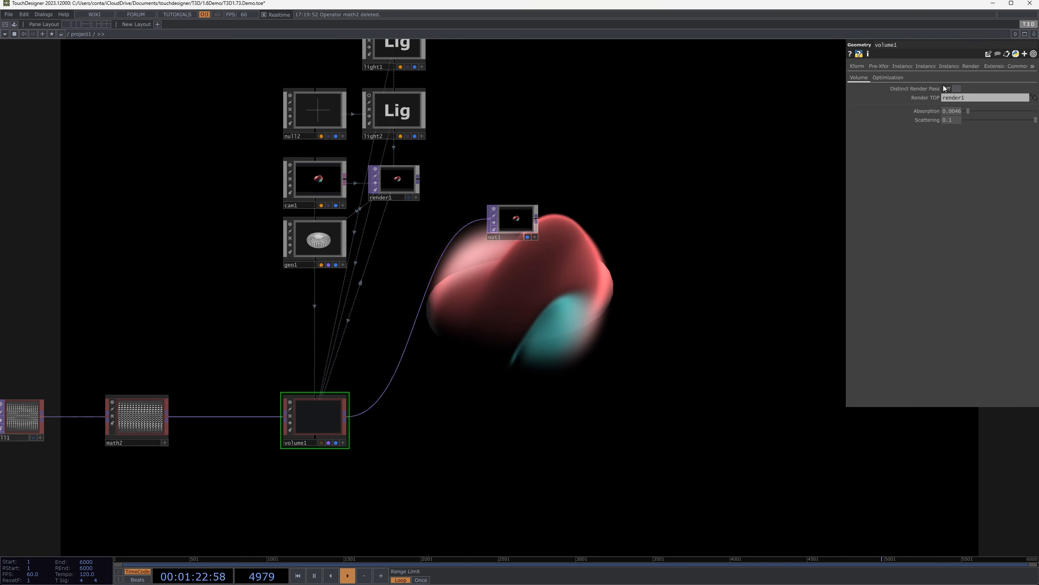
scroll(459, 416, "up", 3)
scroll(366, 380, "up", 1)
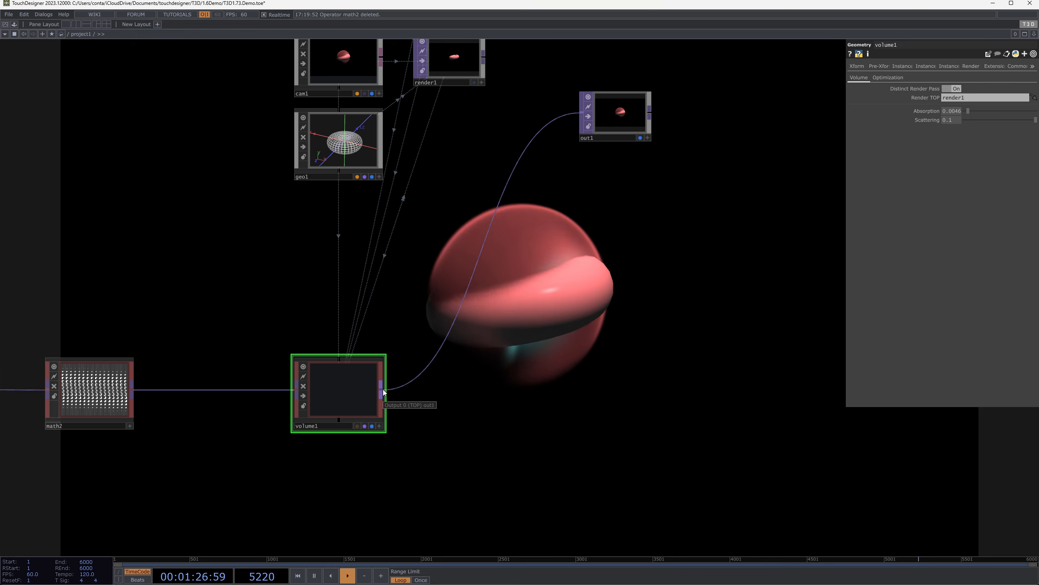
left_click_drag(497, 80, 474, 115)
right_click(473, 116)
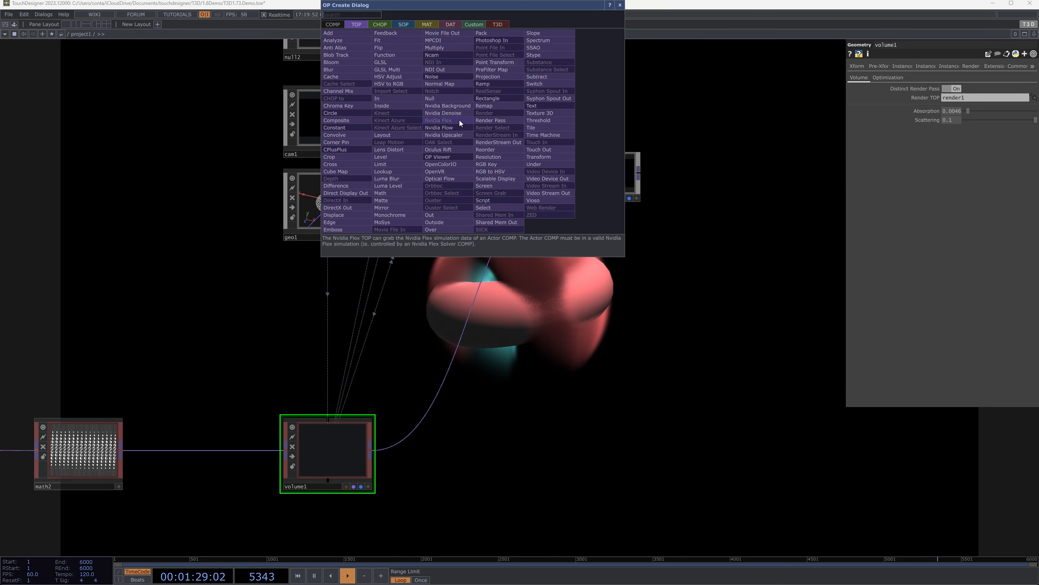
key("Escape")
Move out1 down in line with volume1's render output
left_click_drag(601, 164, 585, 441)
left_click_drag(458, 345, 482, 274)
scroll(593, 258, "down", 3)
left_click_drag(582, 247, 554, 366)
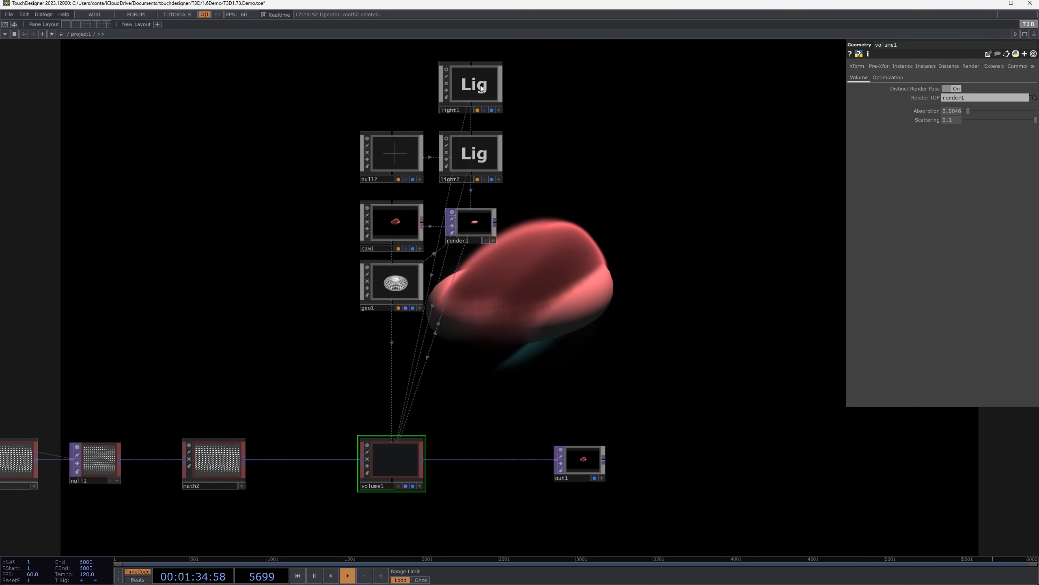
Delete the light1 and geo1 operators from the network
left_click(495, 68)
key("Delete")
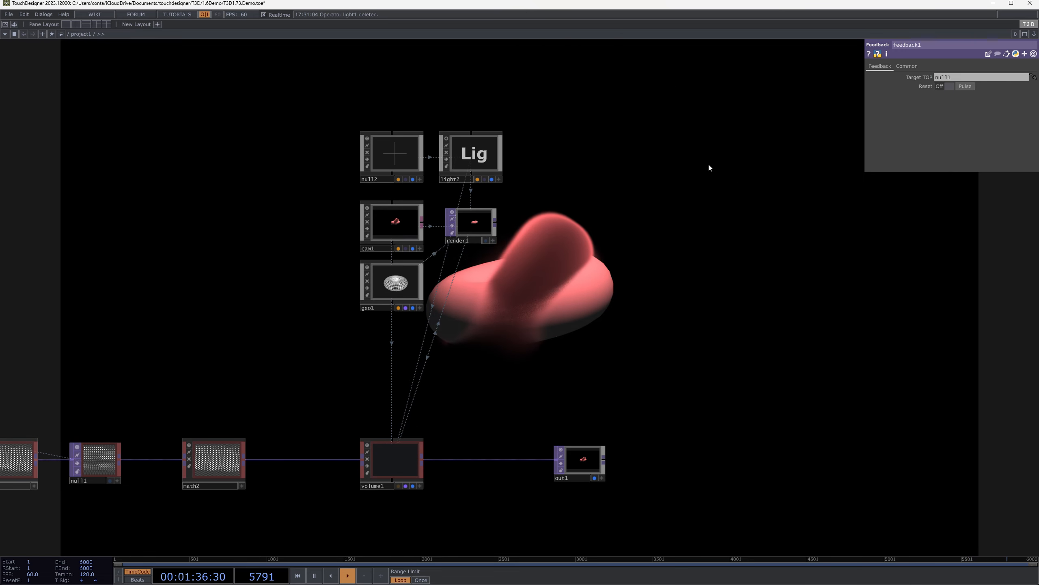
left_click(472, 155)
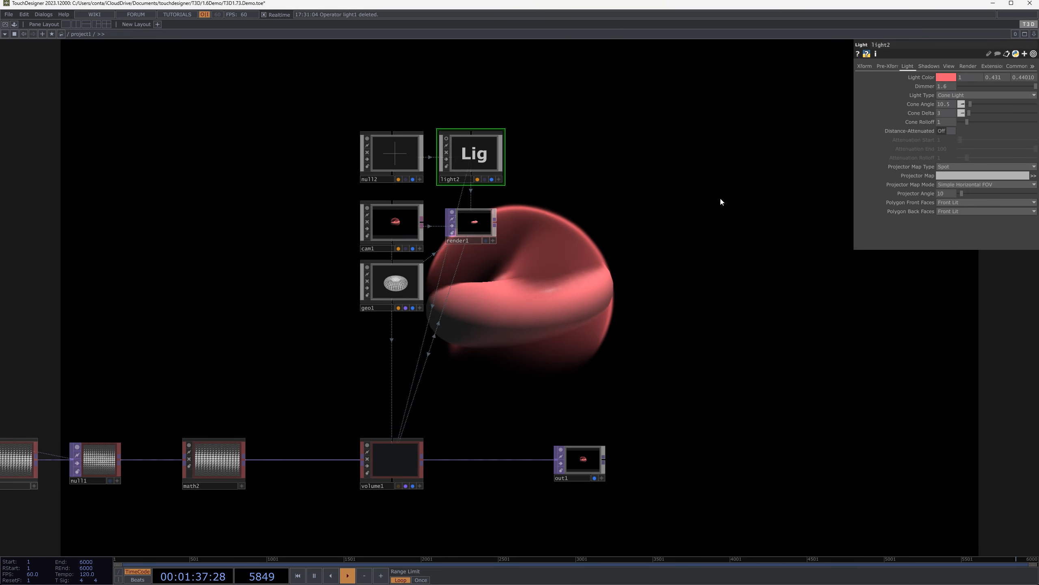
left_click(398, 290)
key("Delete")
left_click_drag(706, 246, 707, 223)
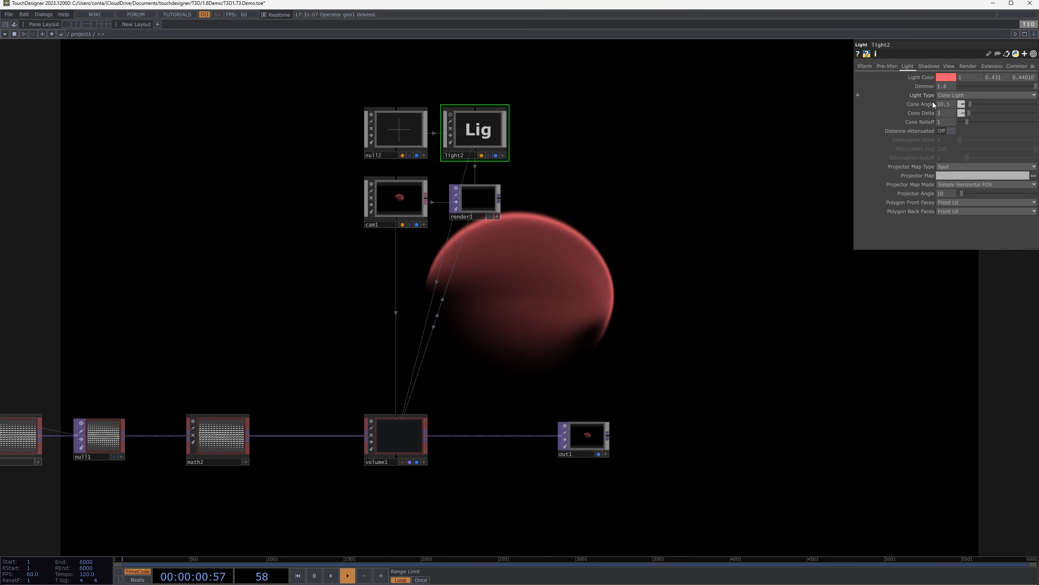
Set light2's Dimmer to 1 and its Light Color to white (1, 1, 1)
left_click_drag(954, 87, 822, 124)
type("1")
key("Return")
left_click_drag(1003, 77, 755, 180)
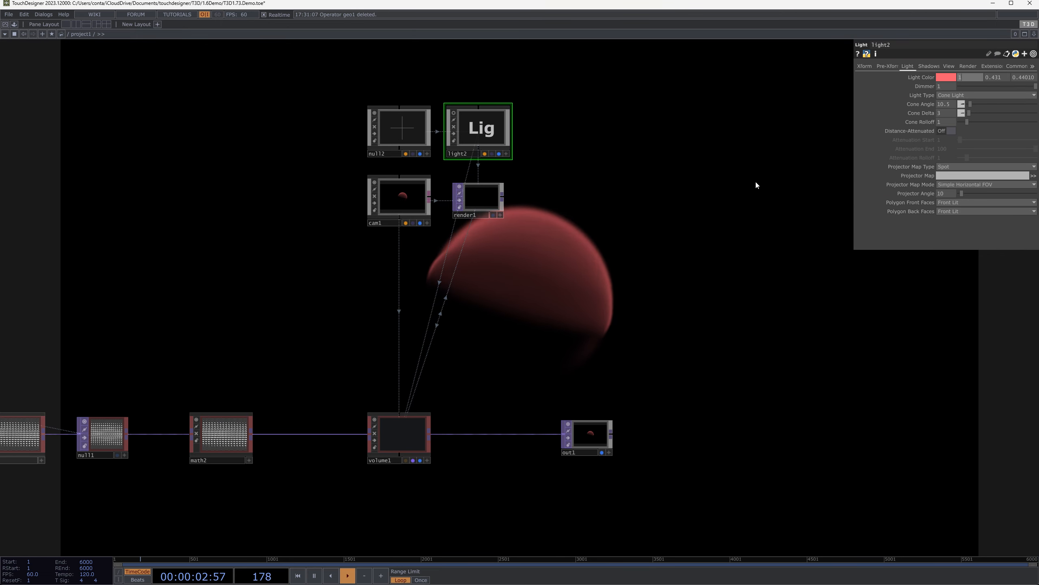
type("1")
key("Tab")
type("1")
left_click_drag(687, 223, 695, 215)
Raise light2's Dimmer to 1.5
left_click_drag(955, 87, 721, 168)
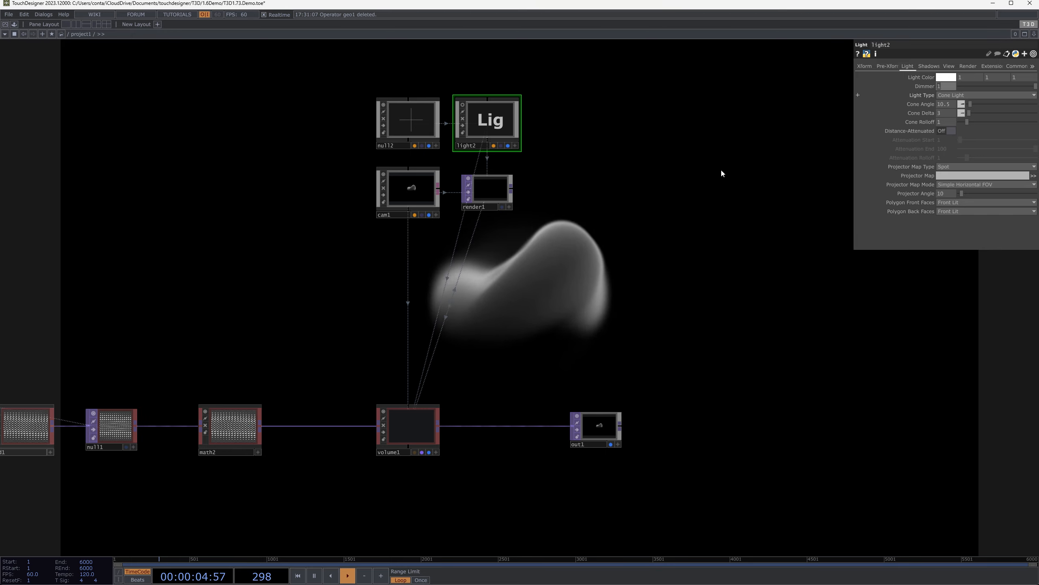
type("2")
key("Return")
middle_click_drag(947, 87, 929, 87)
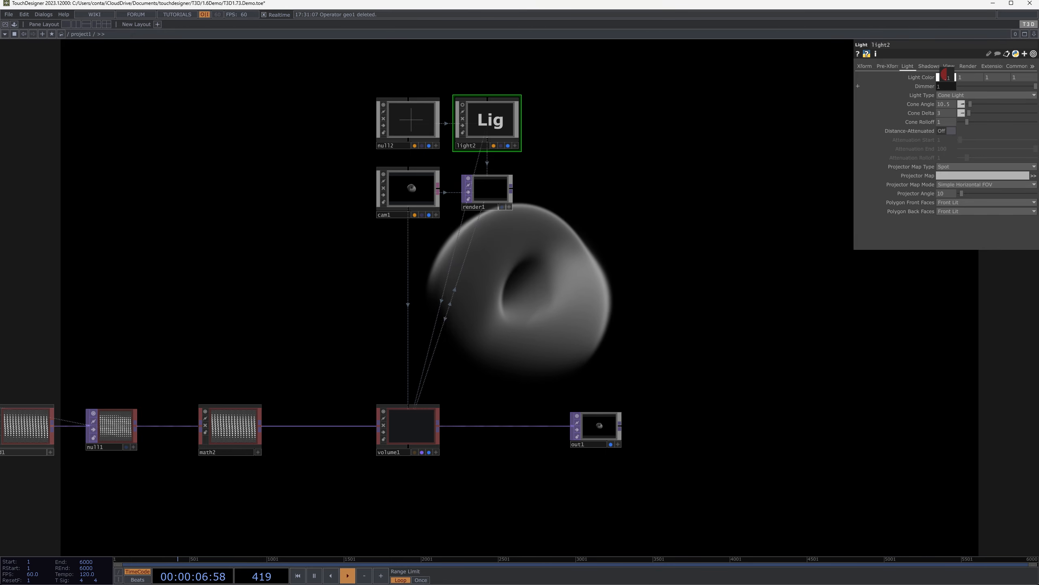
Shift the torus and feedback chain closer to volume1, tightening the spacing between null1 and math2
left_click_drag(789, 233, 956, 170)
left_click_drag(746, 265, 916, 280)
scroll(824, 275, "down", 4)
scroll(480, 331, "up", 3)
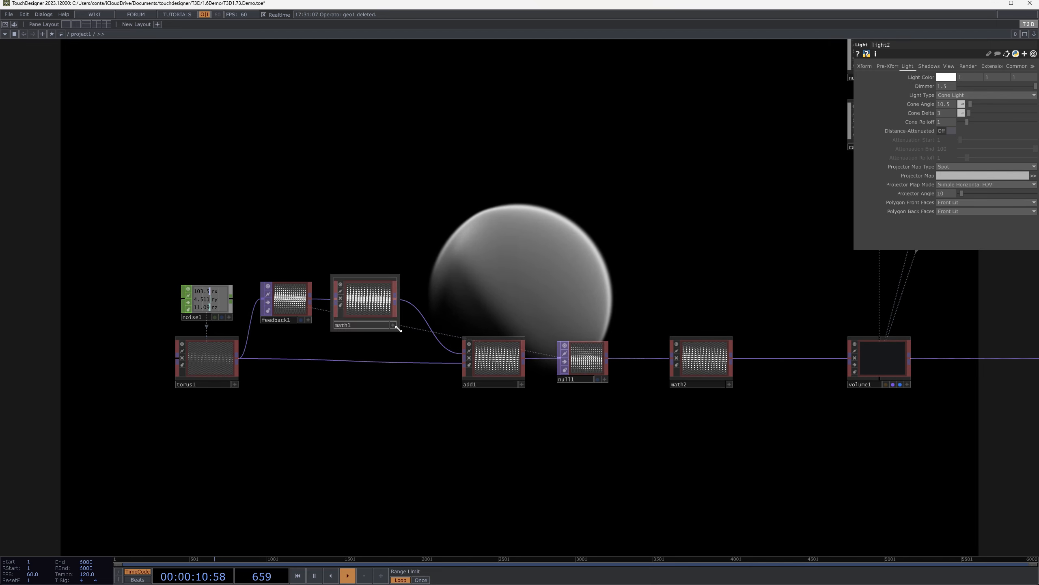
right_click_drag(146, 262, 696, 413)
left_click_drag(722, 362, 752, 362)
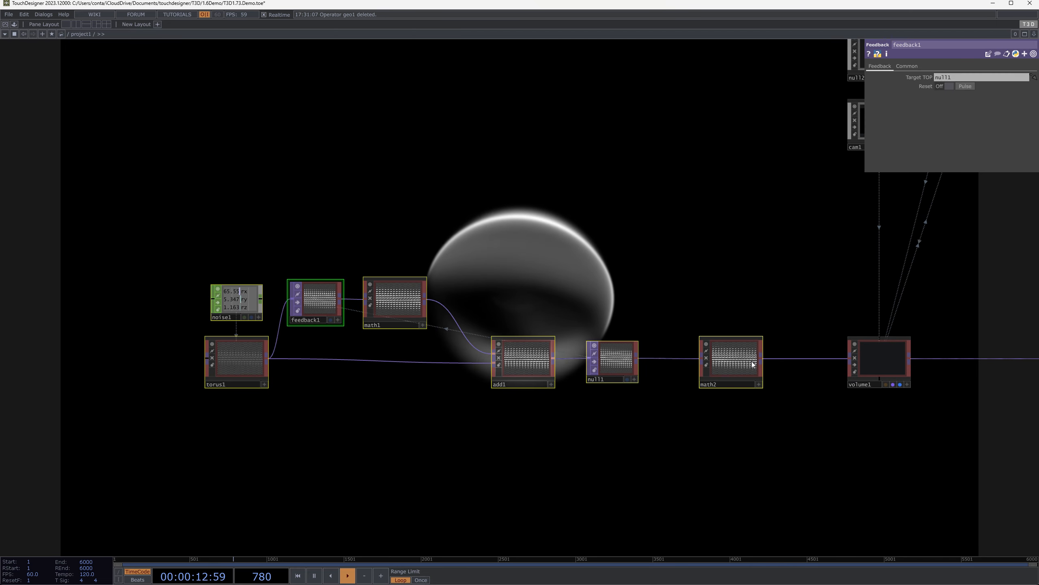
left_click(752, 363)
right_click_drag(154, 266, 607, 360)
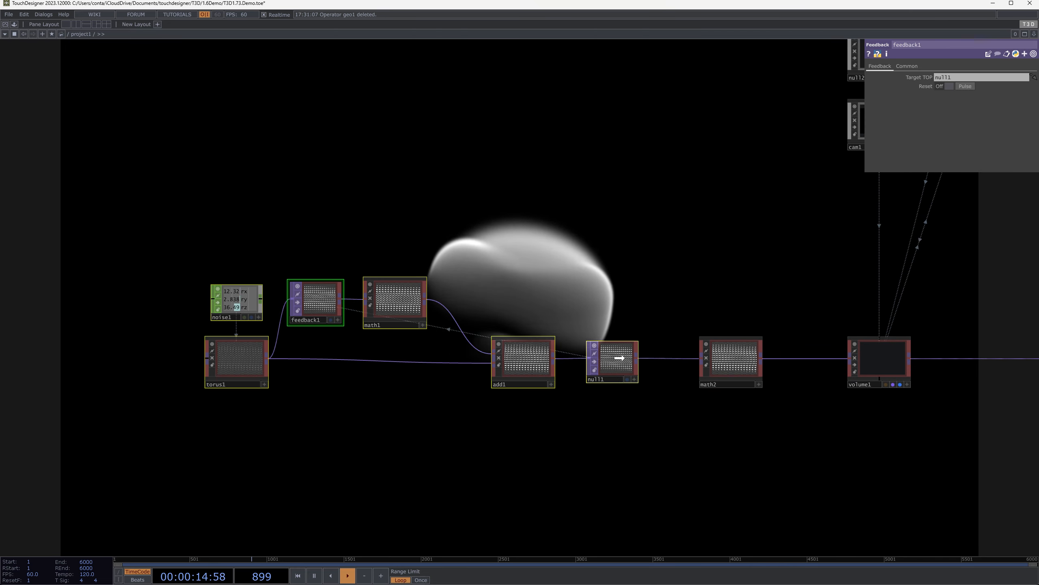
left_click_drag(606, 360, 645, 360)
Examine the volume slices in math2's viewer up close and compare them with null1
scroll(735, 360, "up", 1)
scroll(736, 360, "up", 6)
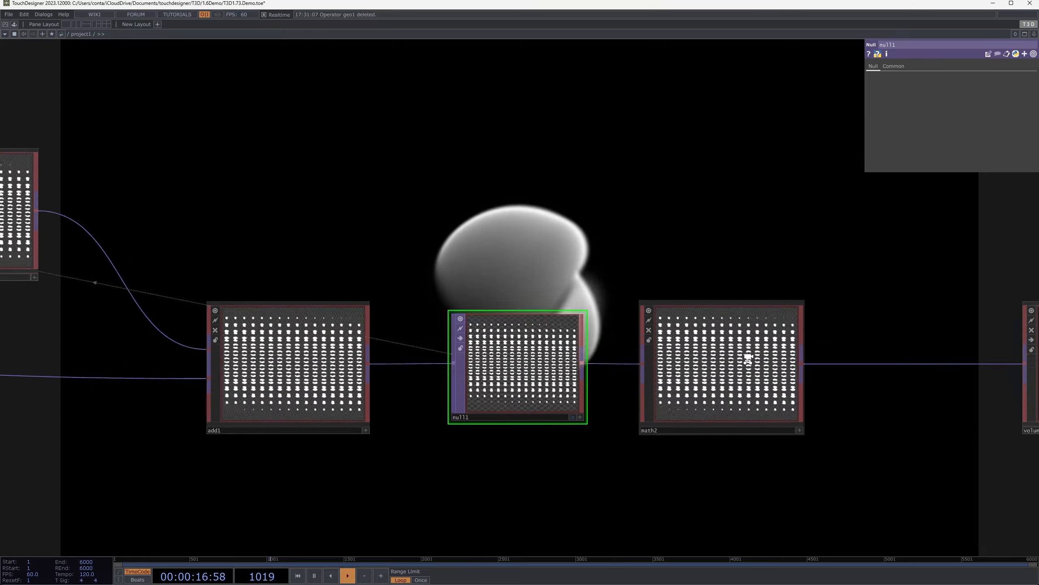
left_click(558, 352)
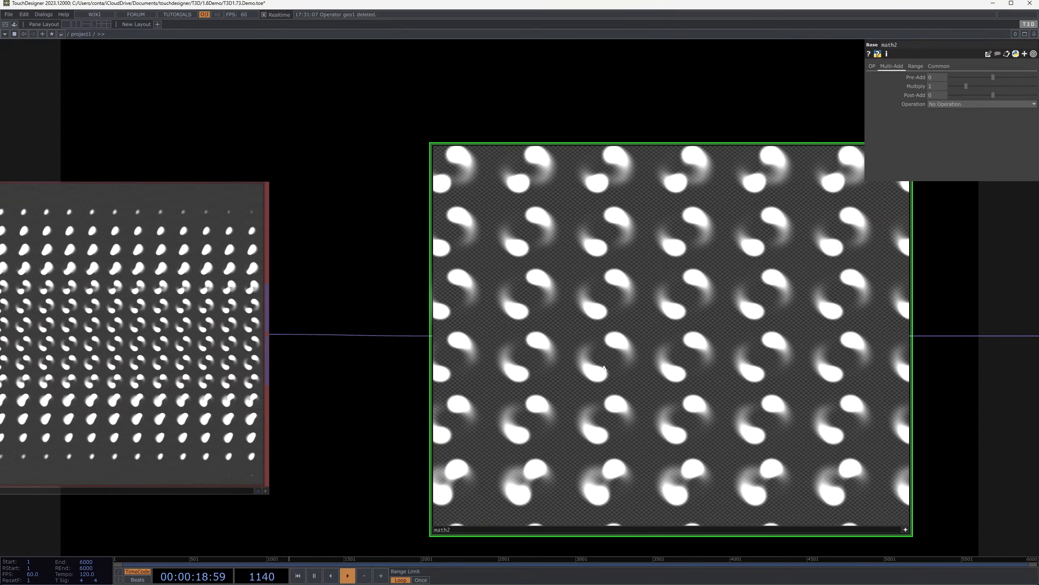
scroll(628, 367, "up", 3)
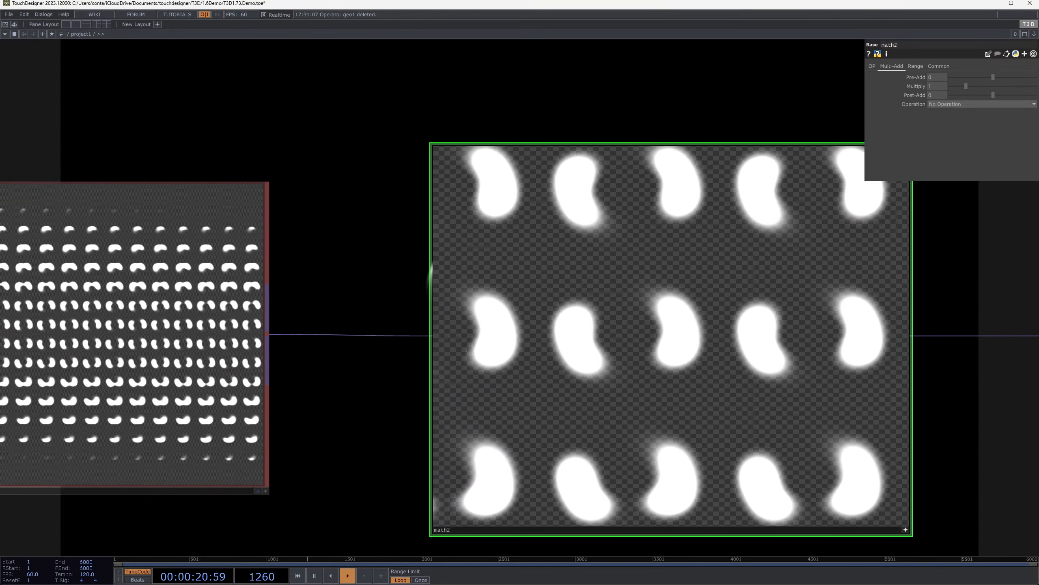
scroll(609, 357, "down", 3)
scroll(608, 357, "down", 10)
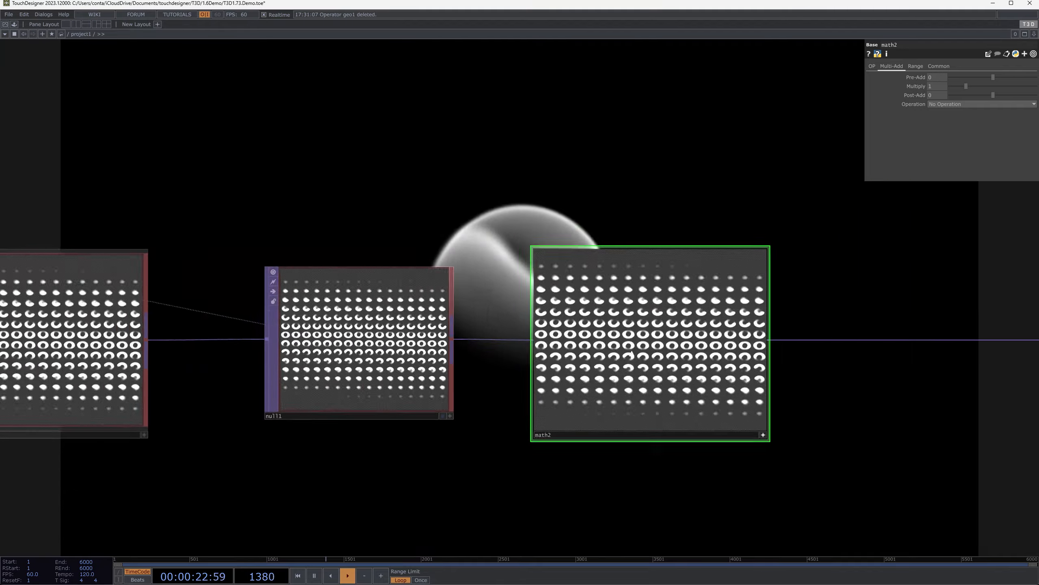
left_click_drag(436, 265, 629, 384)
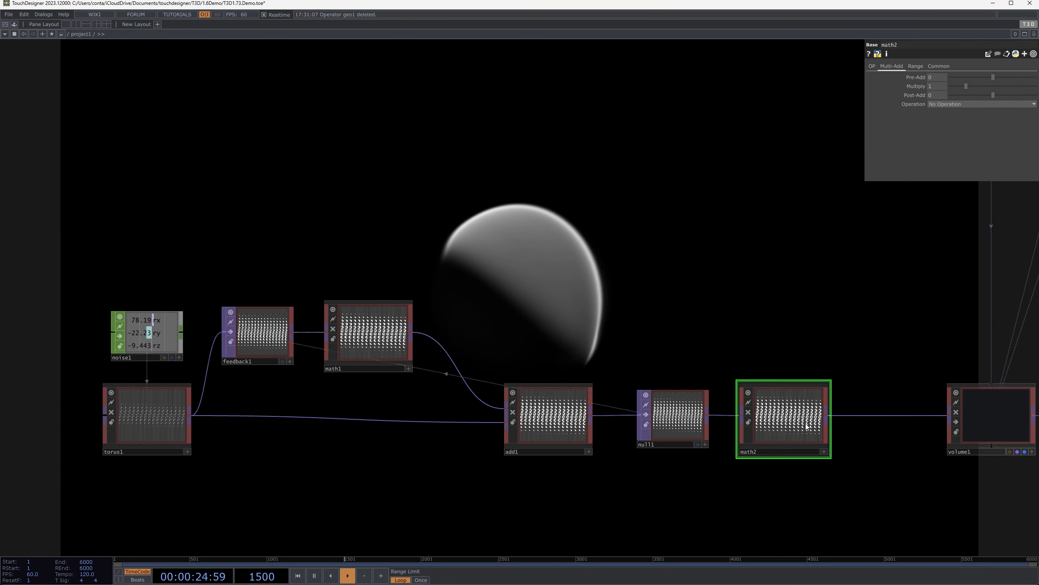
Change torus1's Fill Color to yellow by lowering its blue value to 0.3
left_click(148, 454)
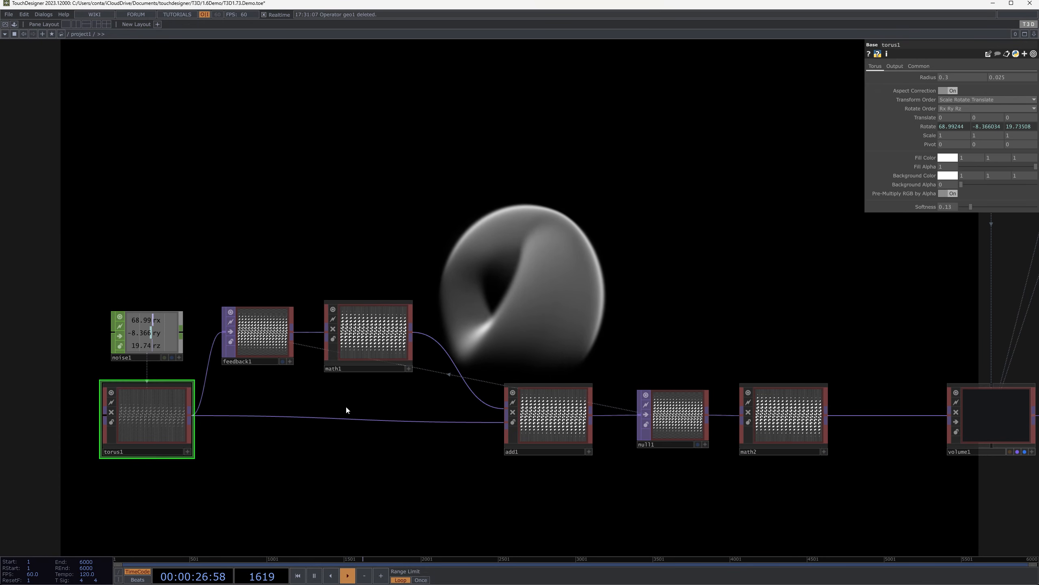
left_click(948, 157)
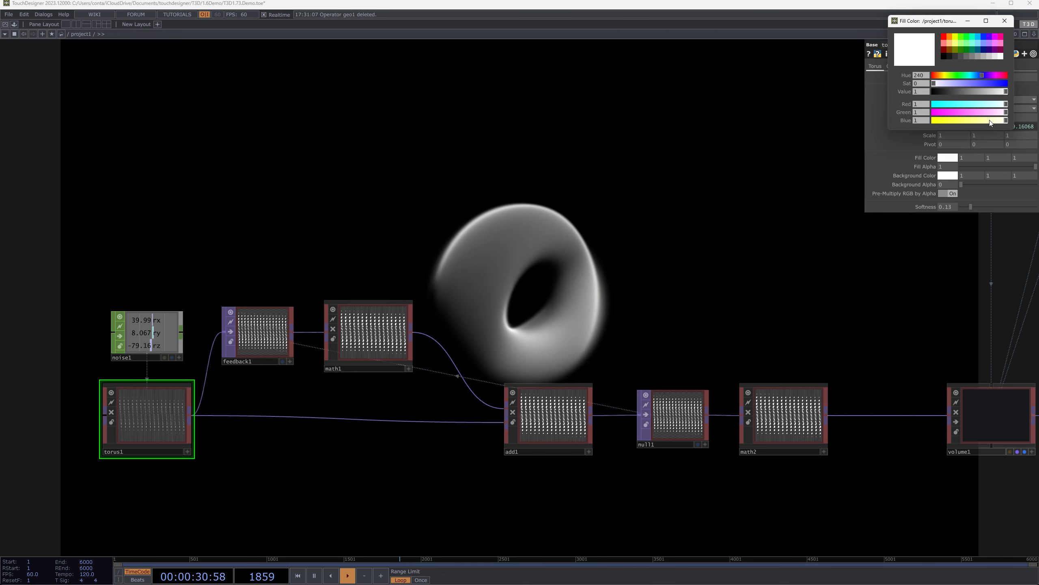
left_click_drag(991, 122, 955, 122)
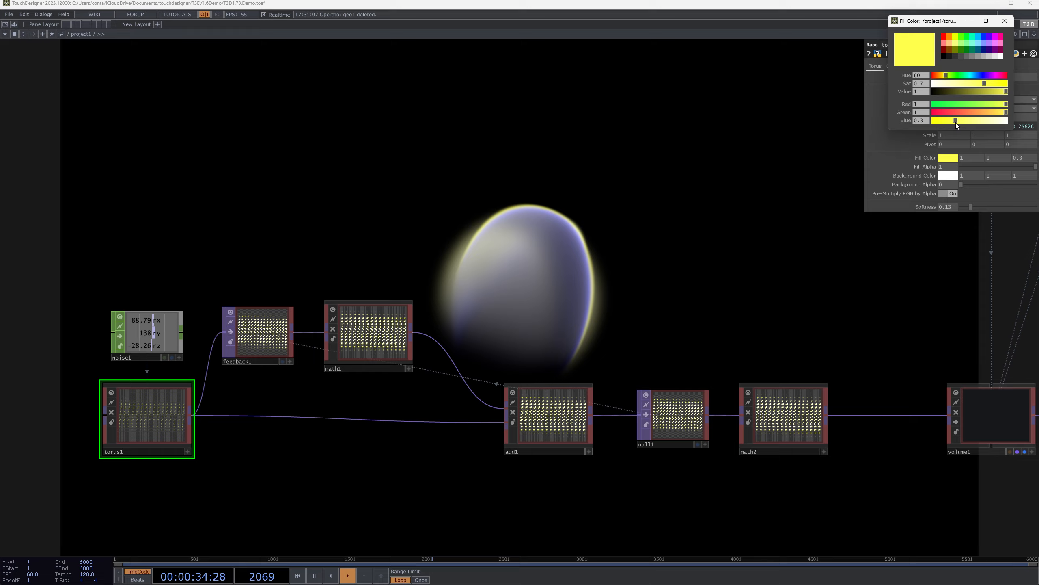
left_click(1004, 21)
Examine math2's yellow torus slices at close range in its viewer
scroll(97, 470, "up", 3)
scroll(149, 350, "down", 3)
left_click_drag(760, 349, 508, 323)
scroll(572, 342, "up", 10)
scroll(301, 396, "down", 3)
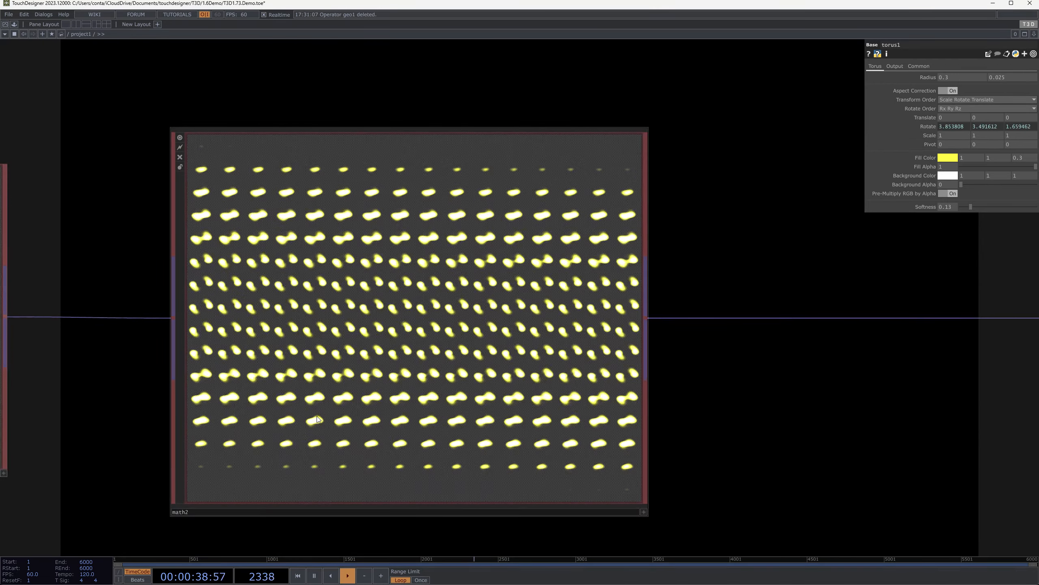
left_click(599, 299)
scroll(599, 299, "up", 5)
scroll(545, 167, "up", 3)
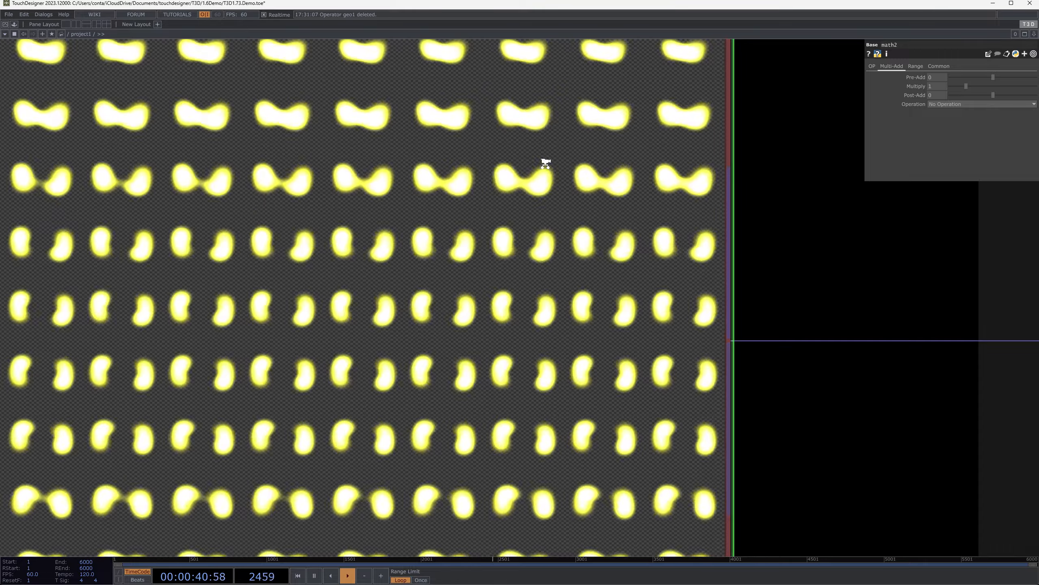
scroll(470, 204, "down", 8)
scroll(497, 219, "down", 6)
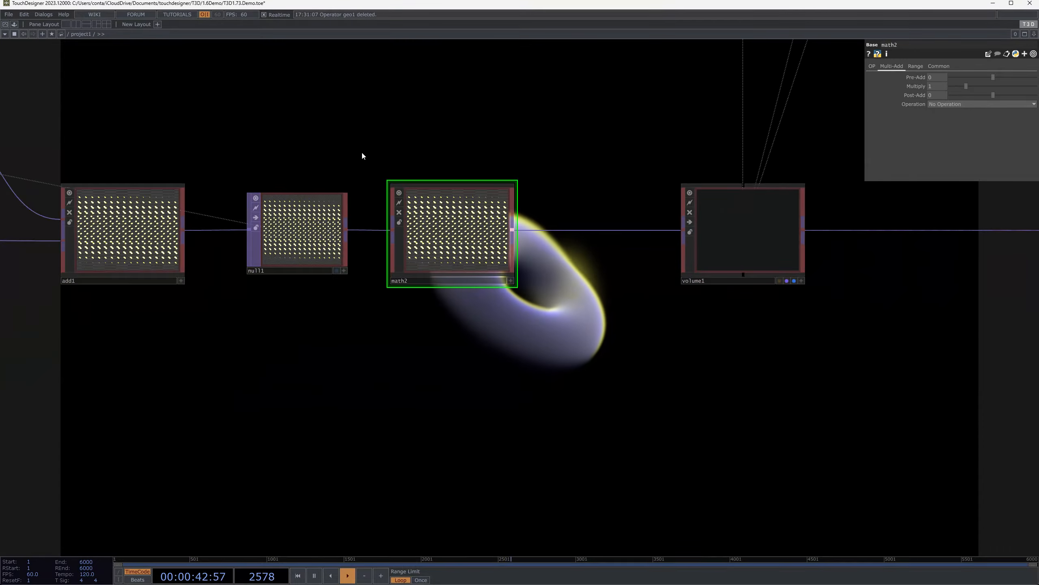
Set volume1's Absorption to 0.01
left_click_drag(329, 151, 689, 325)
left_click_drag(325, 324, 393, 304)
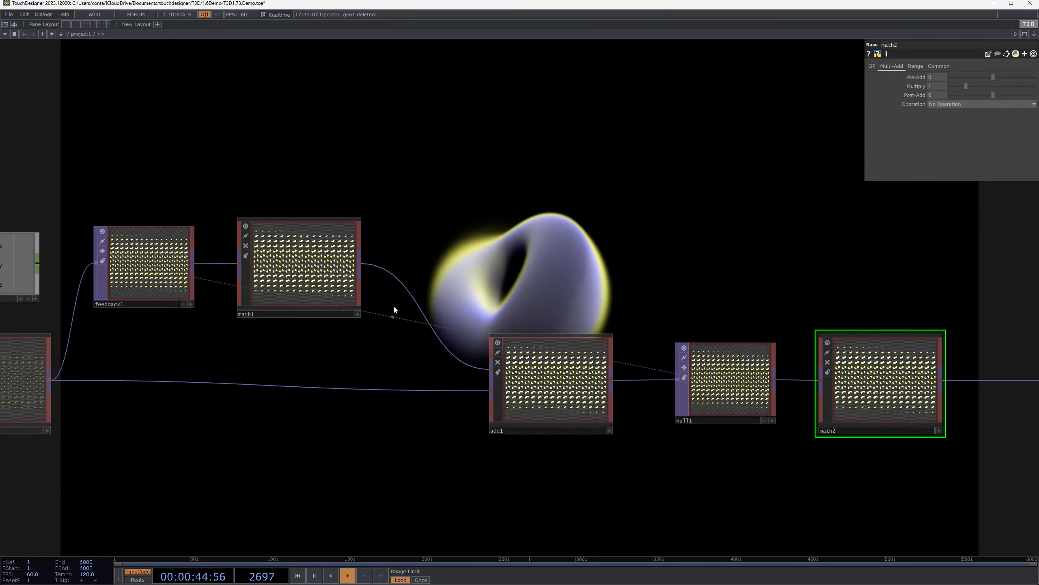
middle_click_drag(438, 286, 591, 234)
left_click_drag(719, 228, 581, 340)
middle_click_drag(716, 471, 732, 493)
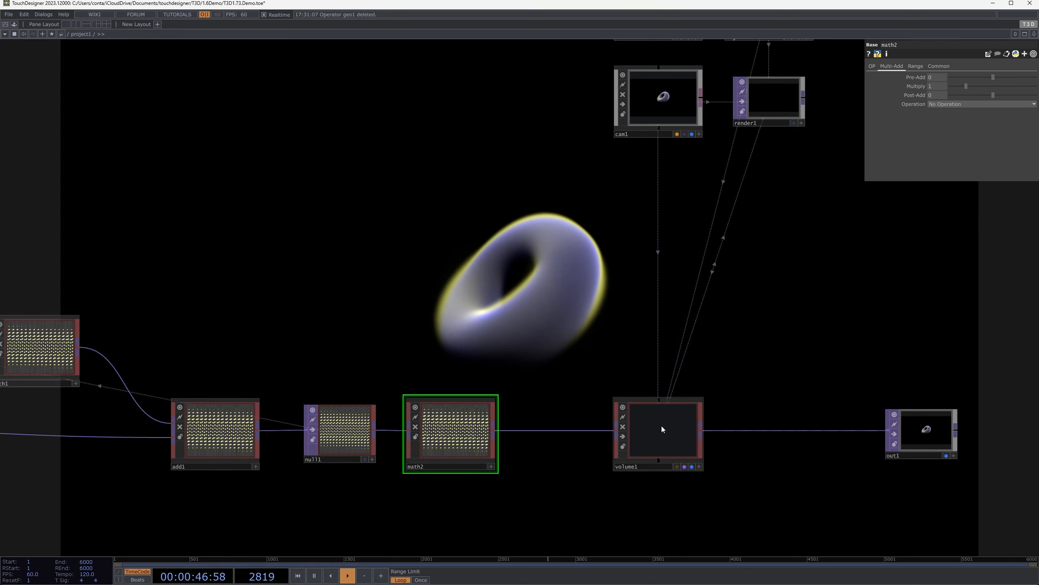
left_click(661, 427)
left_click_drag(607, 337, 536, 369)
left_click_drag(557, 266, 263, 312)
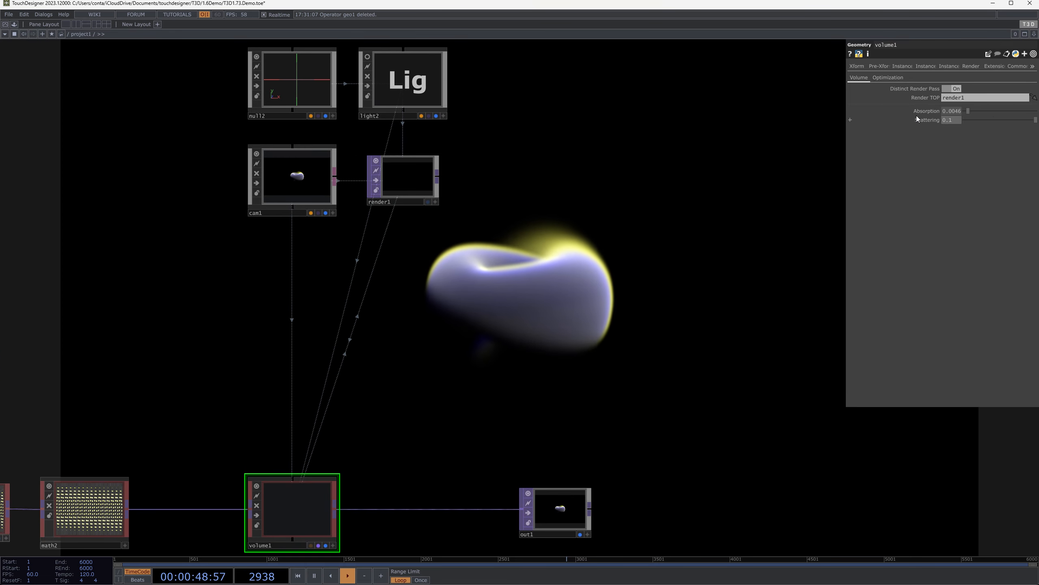
right_click(917, 112)
left_click(950, 182)
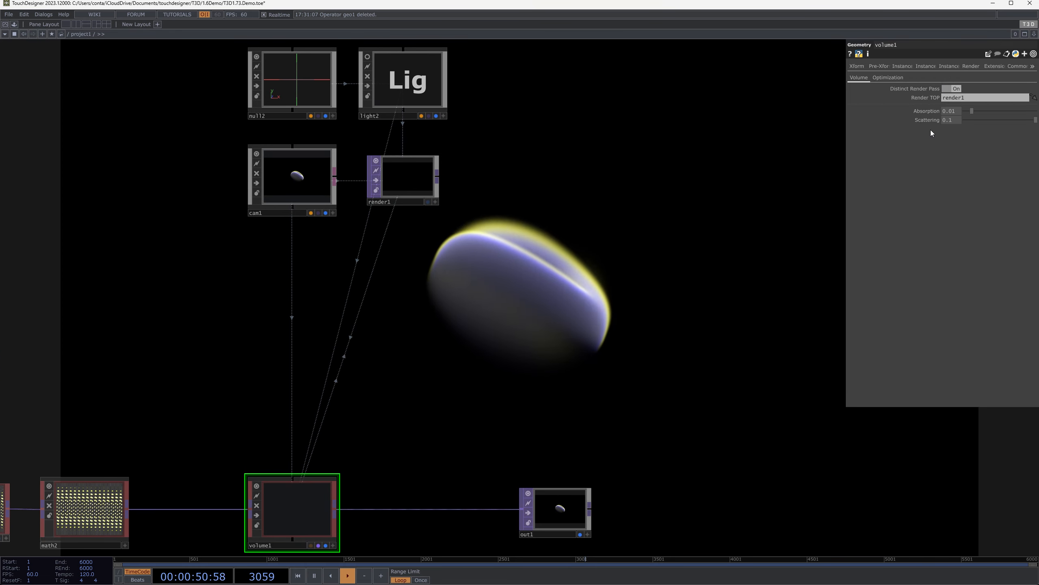
Set volume1's Scattering to 0.04 and check the render full screen
right_click(928, 120)
left_click(871, 182)
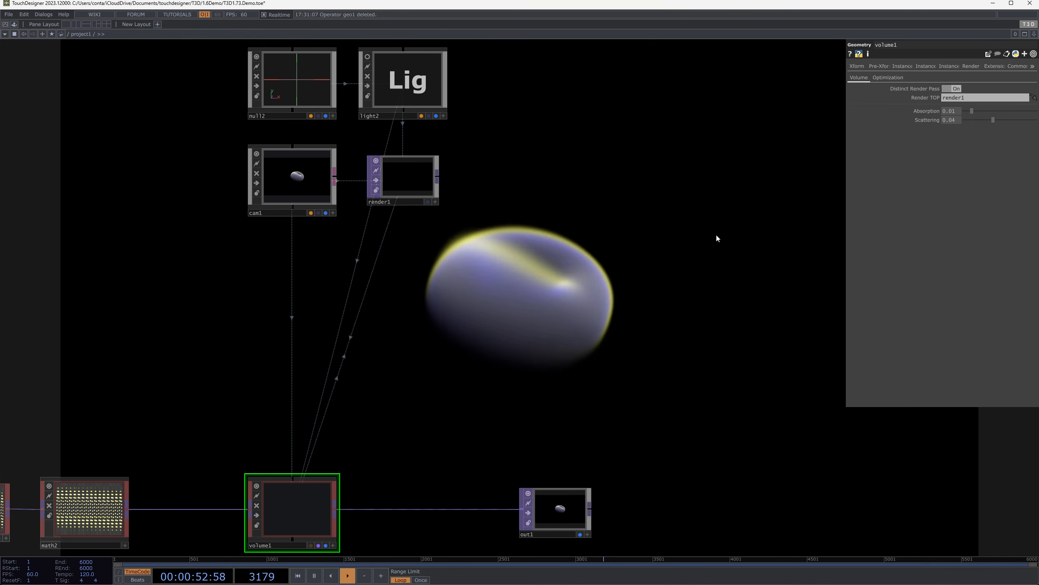
mouse_move(993, 120)
left_mouse_down()
mouse_move(969, 122)
mouse_move(990, 122)
left_mouse_up()
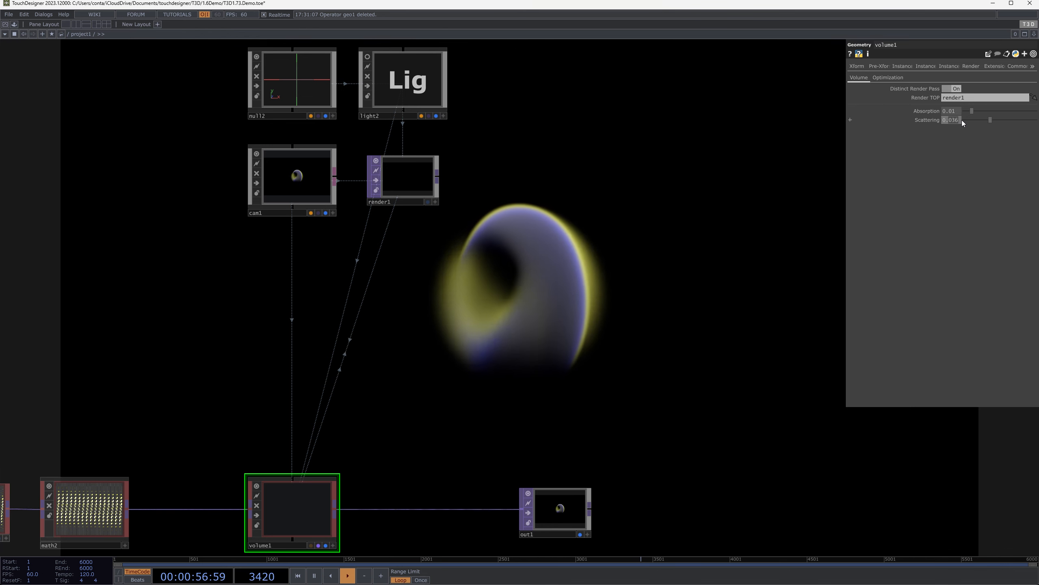
right_click(928, 120)
left_click(843, 186)
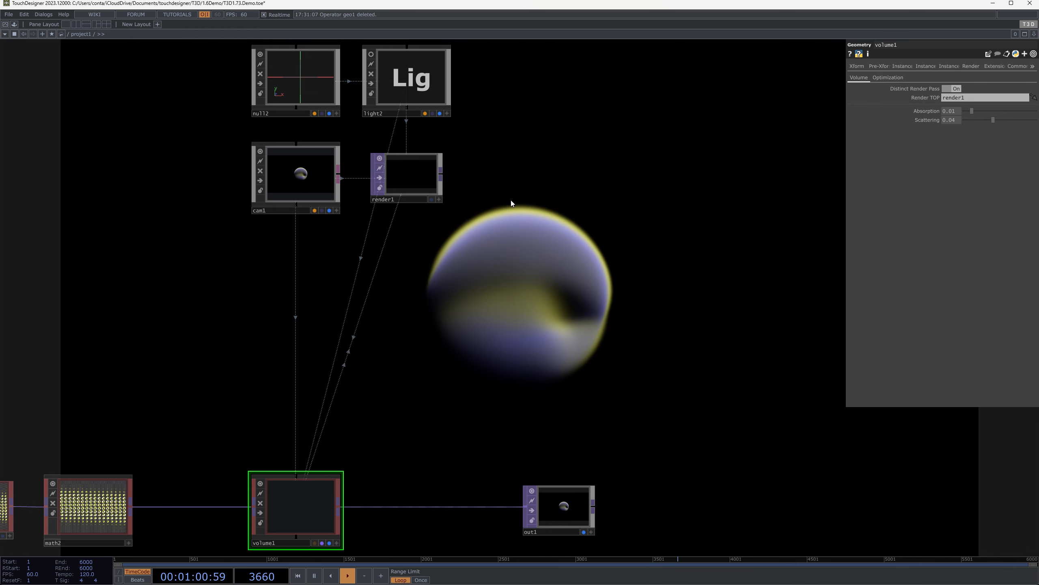
key("F1")
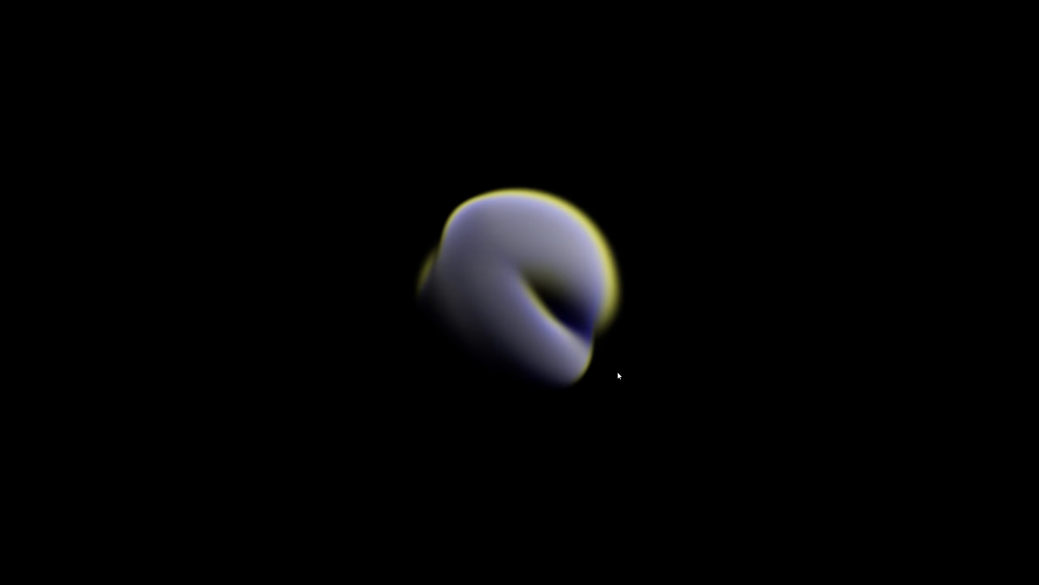
key("Escape")
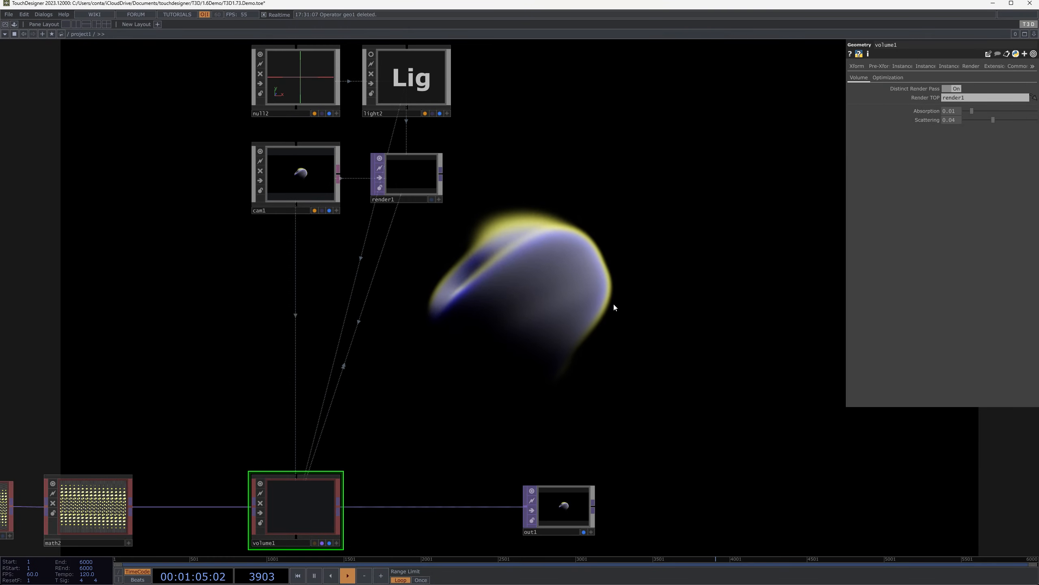
Change torus1's Fill Color to coral red by lowering its green value to 0.378
left_click_drag(531, 311, 800, 167)
scroll(483, 362, "down", 3)
left_click_drag(482, 362, 742, 347)
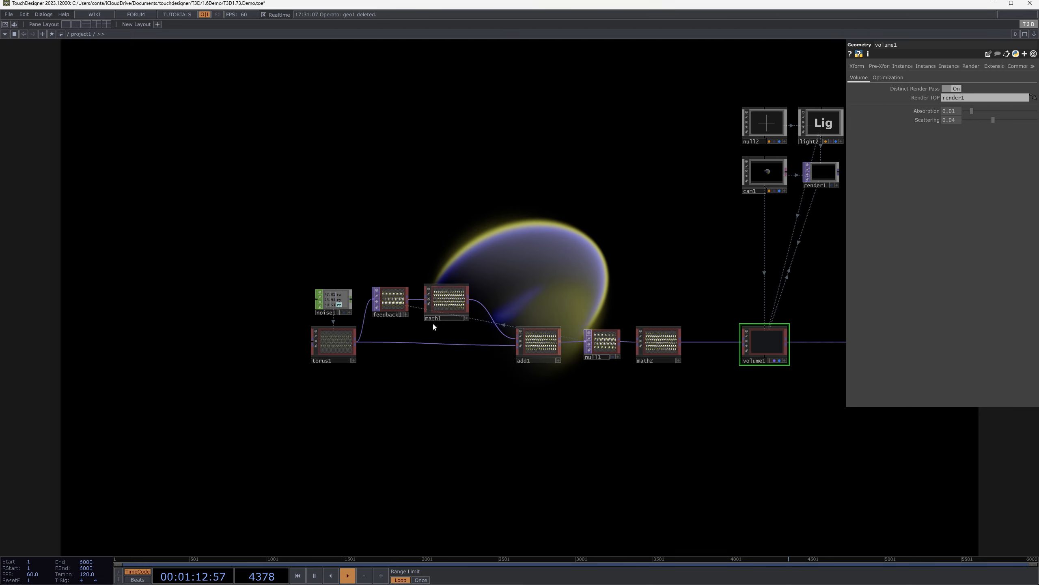
left_click(344, 343)
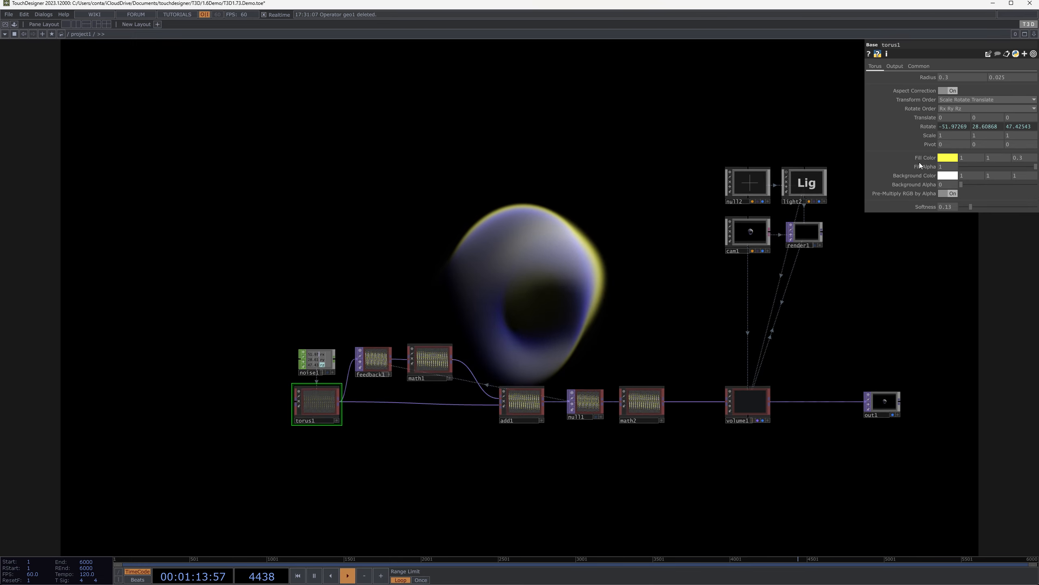
left_click(955, 158)
left_click_drag(1005, 112, 961, 113)
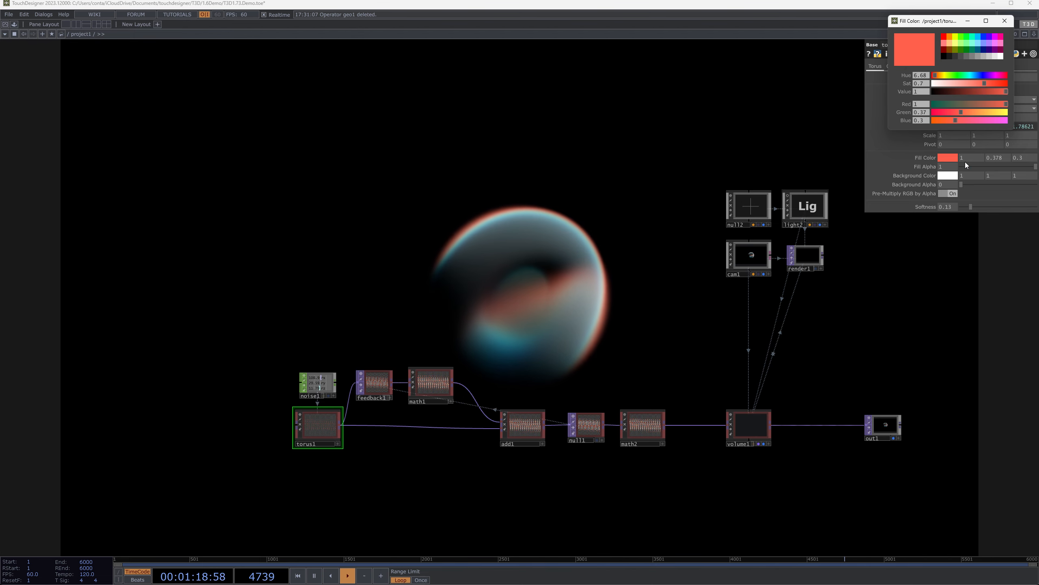
Set math1's Multiply to 0.7 in the feedback chain
left_click_drag(503, 473, 460, 463)
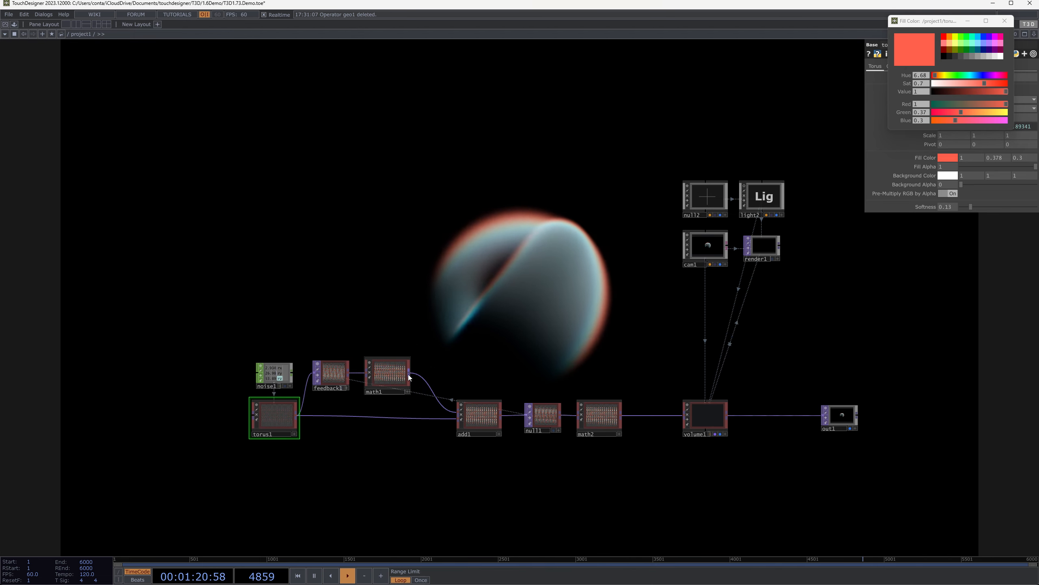
left_click(387, 373)
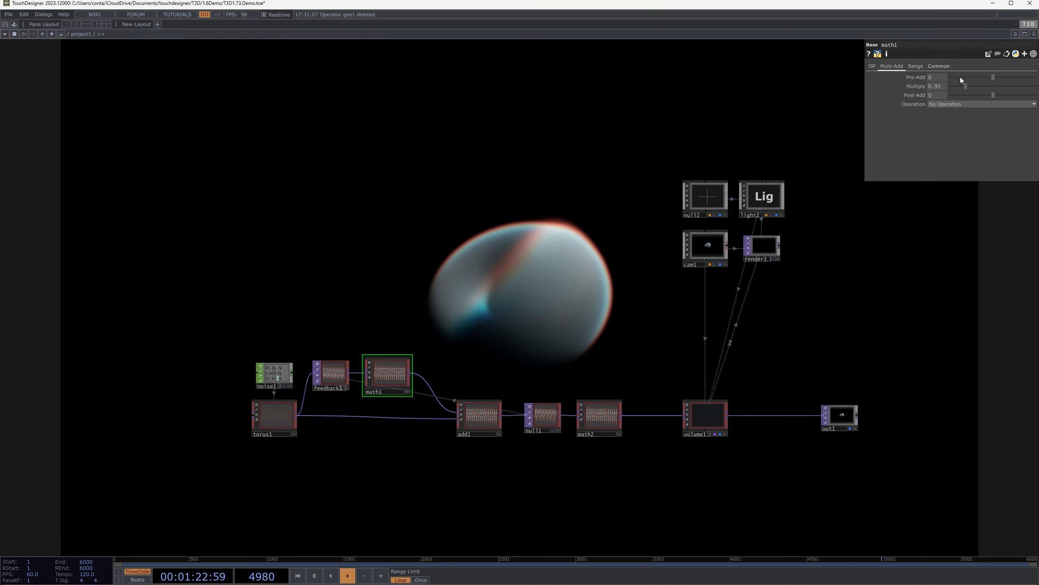
double_click(938, 86)
type("7")
key("Return")
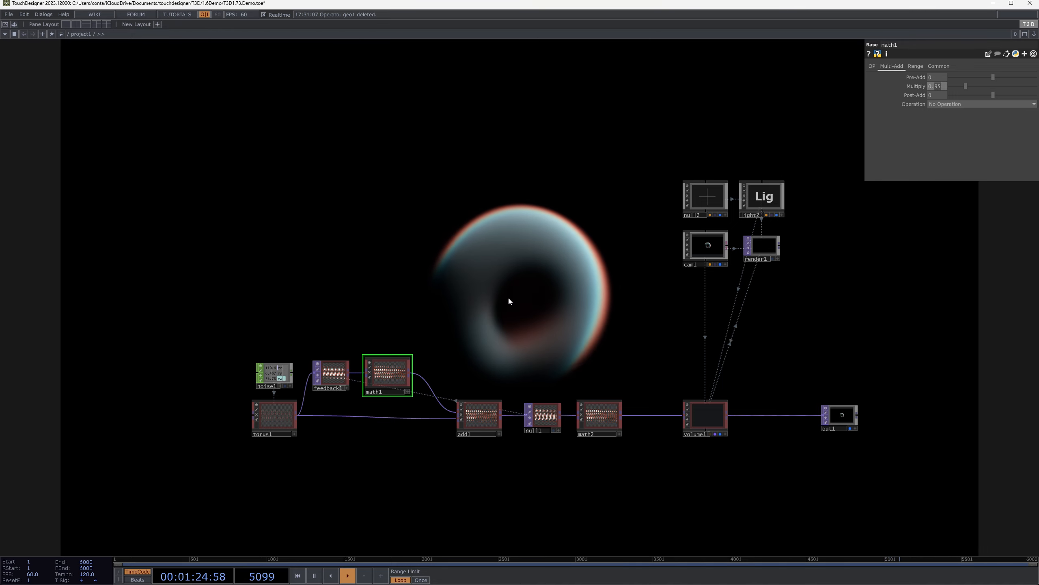
Add a T3D Constant operator between math2 and volume1
left_click_drag(686, 323, 497, 217)
left_click_drag(465, 266, 268, 325)
middle_click_drag(228, 331, 266, 314)
left_click_drag(266, 314, 696, 320)
scroll(695, 320, "down", 3)
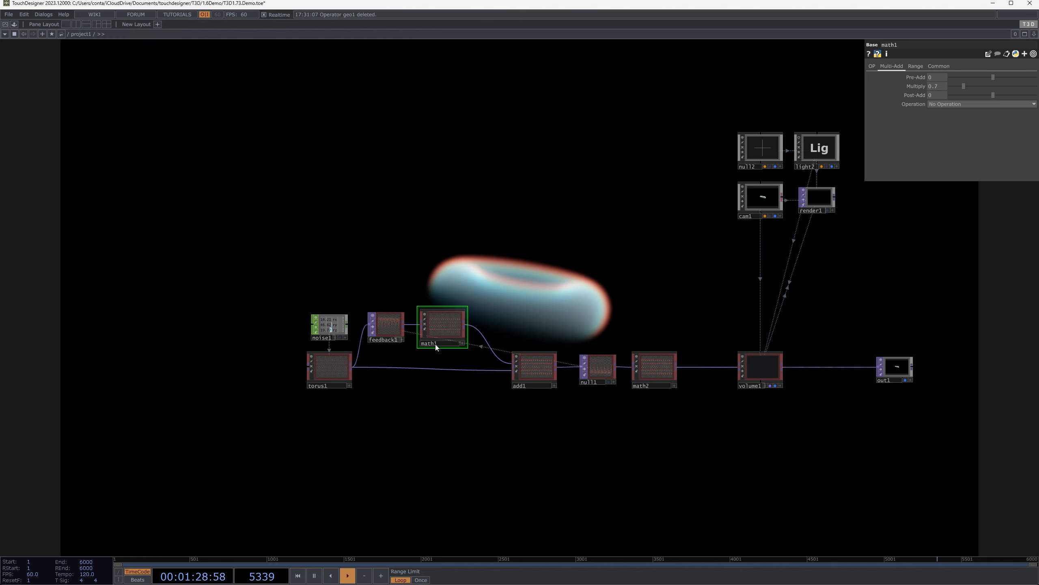
right_click_drag(267, 274, 658, 386)
left_click_drag(660, 377, 554, 376)
left_click(554, 376)
scroll(544, 371, "up", 3)
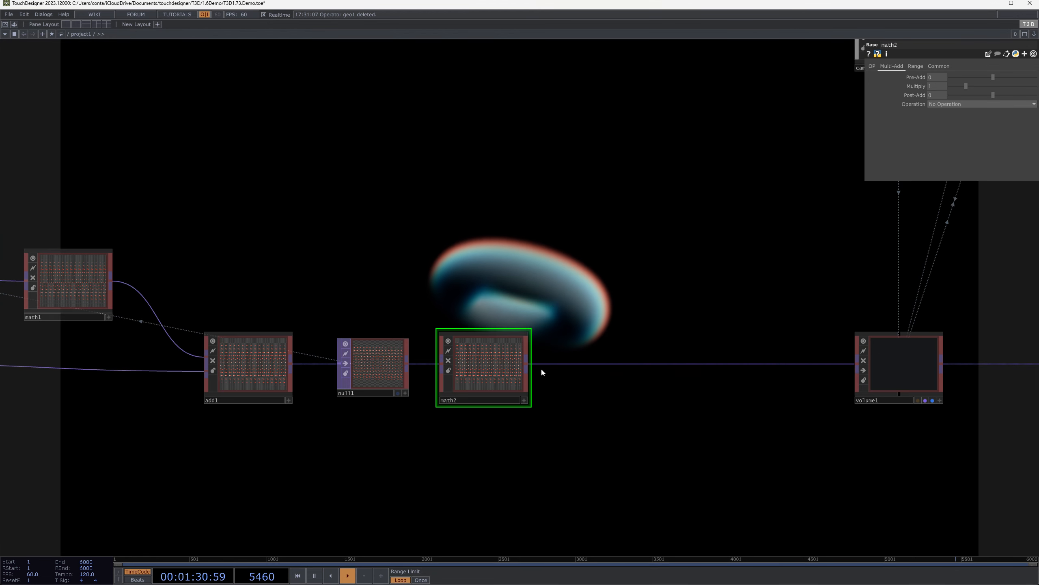
key("Tab")
type("c")
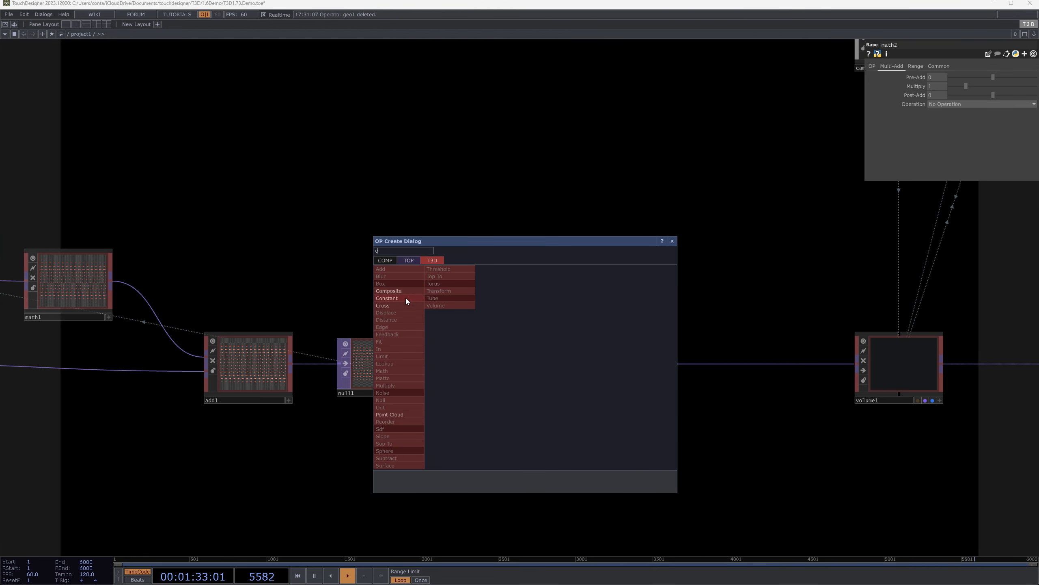
left_click(387, 298)
left_click(654, 369)
View the output full screen and orbit the camera to see the solid cube from an angled corner
left_click_drag(796, 240, 714, 303)
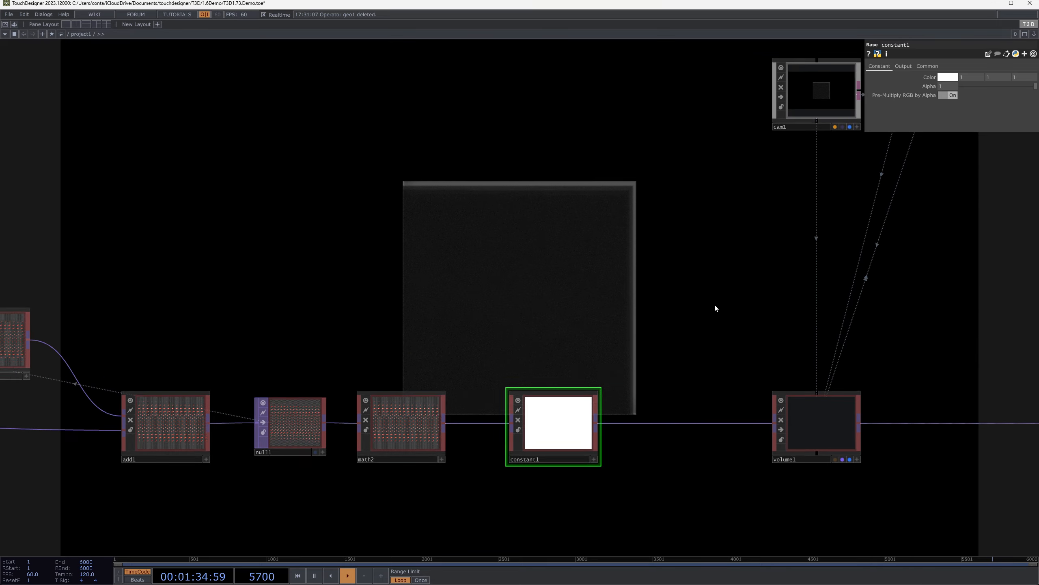
key("F1")
left_click_drag(595, 304, 643, 504)
key("Escape")
scroll(640, 492, "up", 4)
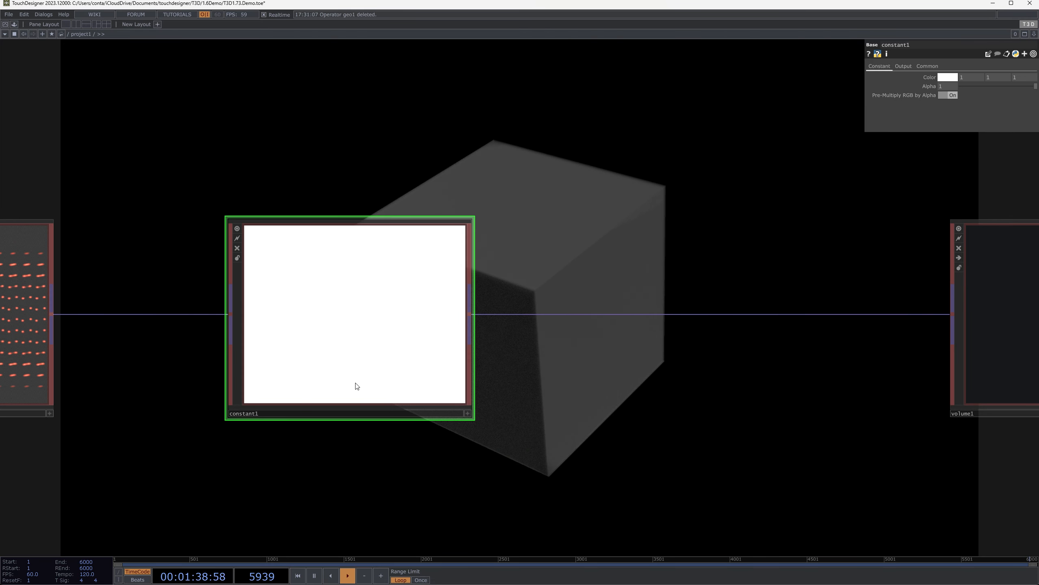
left_click_drag(691, 206, 699, 332)
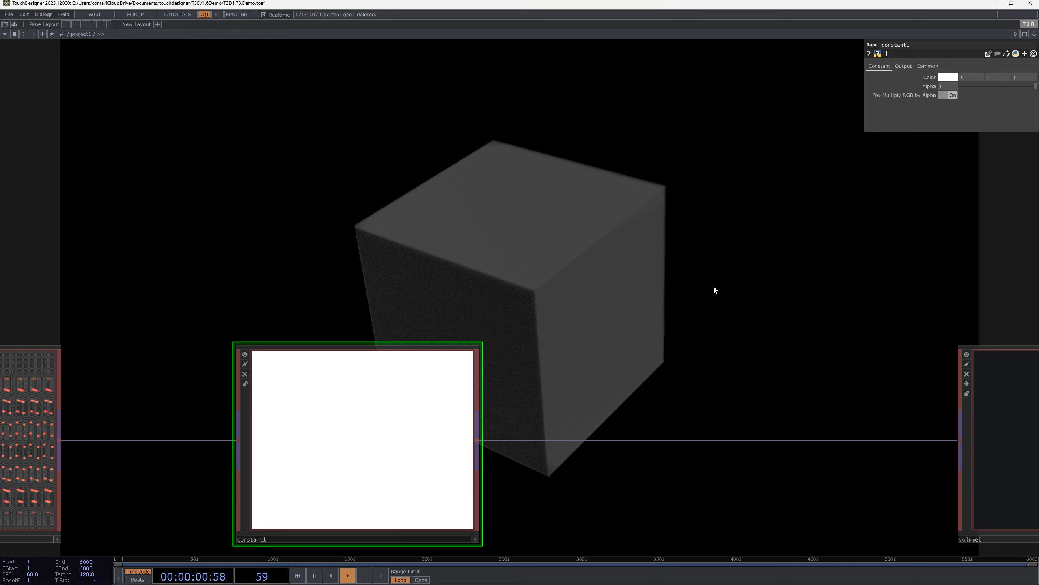
Review constant1's compositing operations, then lower its Alpha to 0.02
left_click(909, 66)
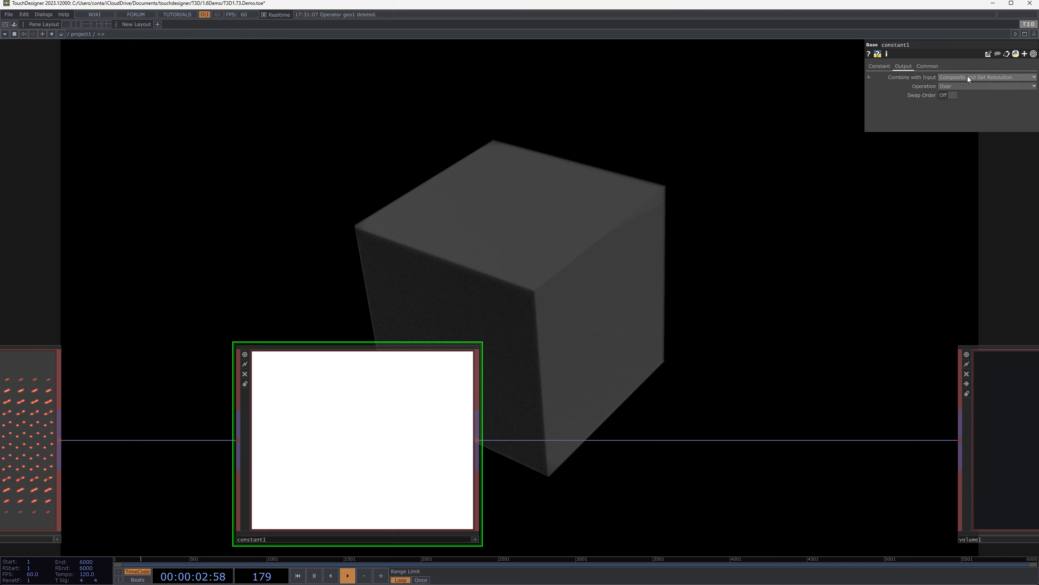
left_click(960, 87)
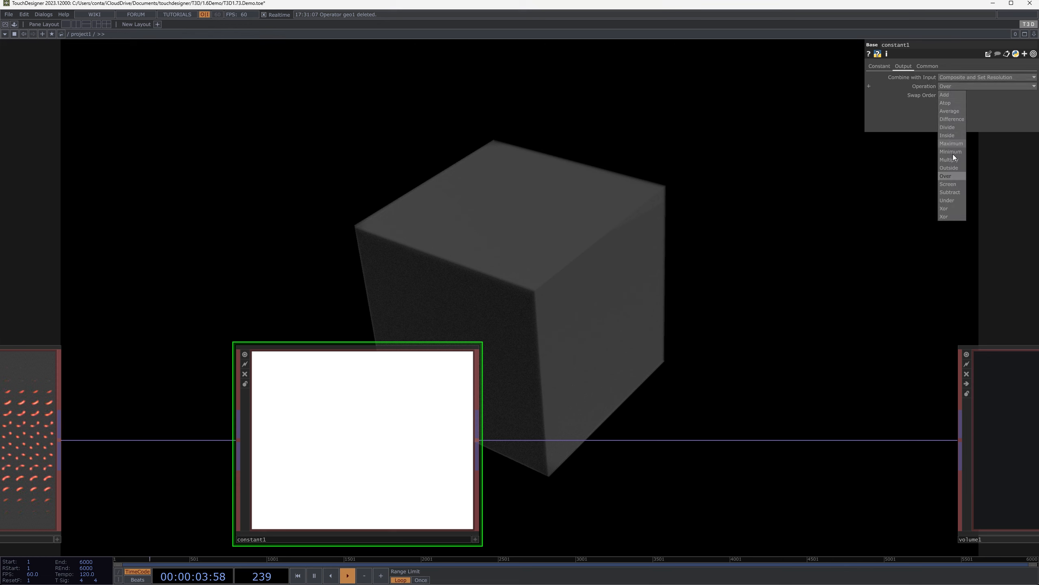
left_click(870, 120)
left_click(878, 66)
left_click_drag(990, 88, 945, 87)
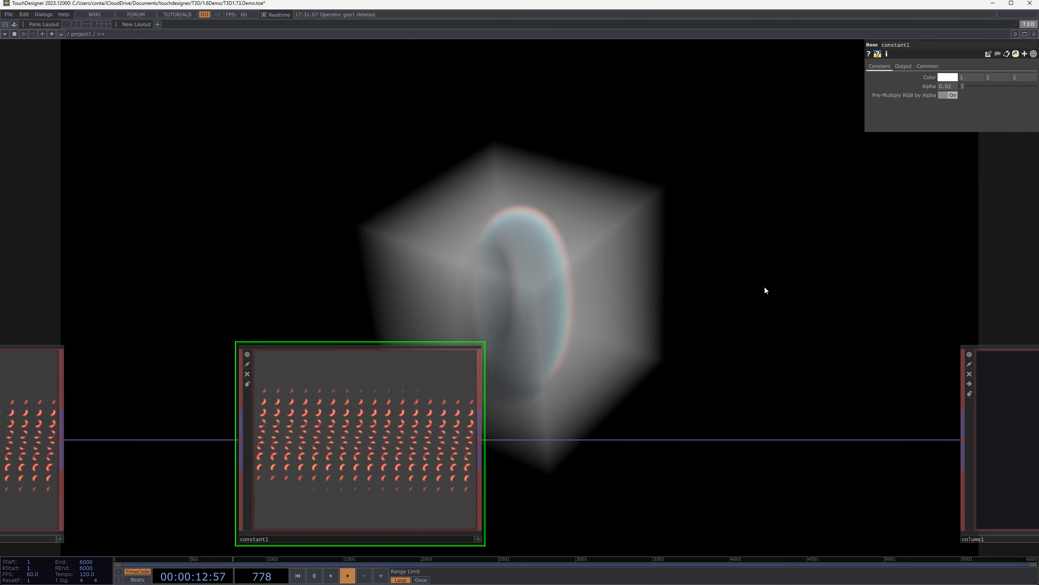
Set constant1's output compositing Operation to Maximum
scroll(557, 336, "down", 5)
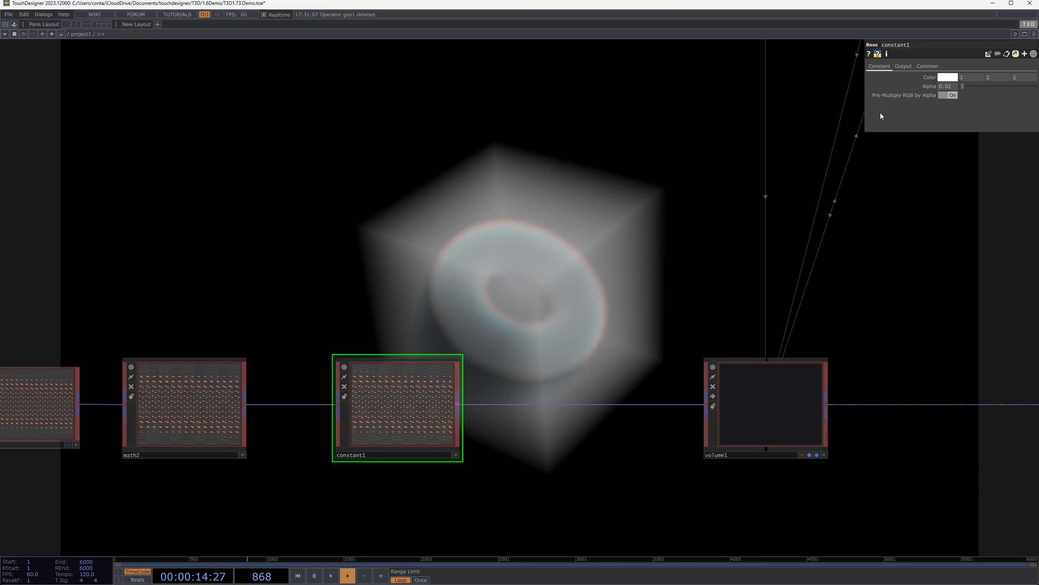
left_click(903, 66)
left_click(967, 86)
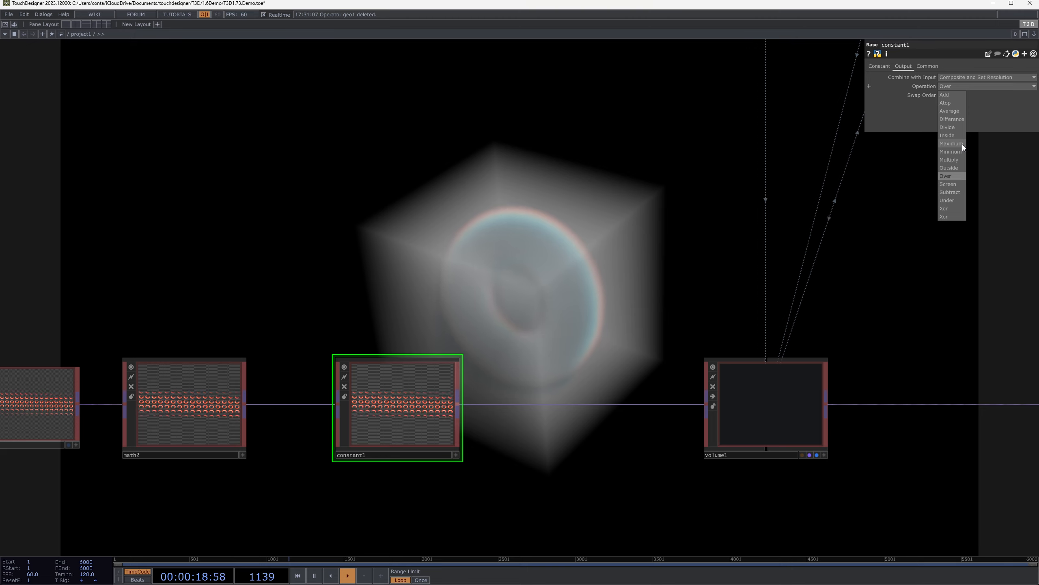
left_click(962, 144)
Orbit the camera around the foggy cube in the full-screen output to inspect the torus and its shadow
left_click_drag(557, 273, 513, 282)
scroll(513, 282, "down", 5)
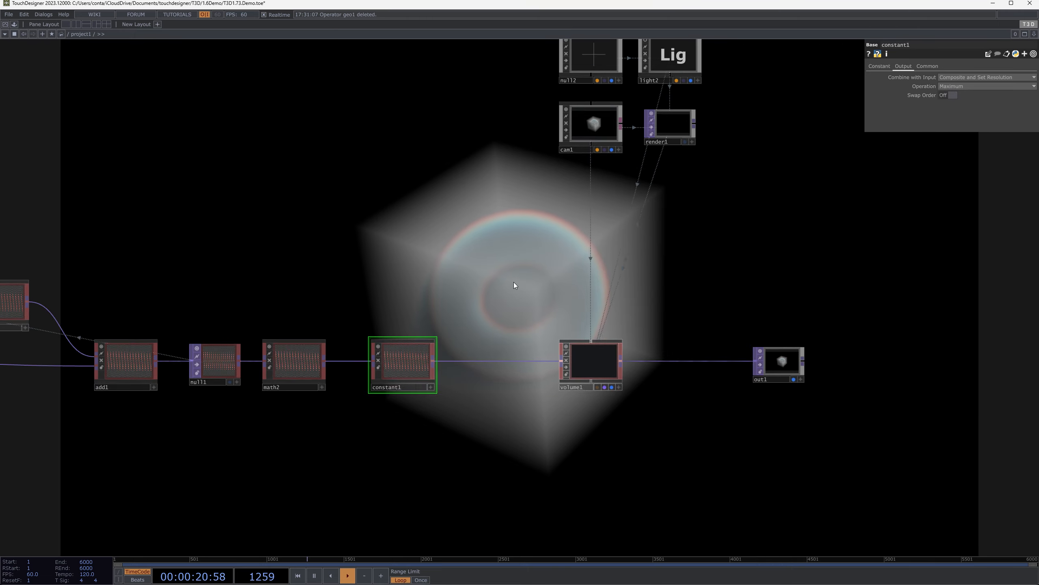
key("F1")
left_click_drag(583, 230, 612, 249)
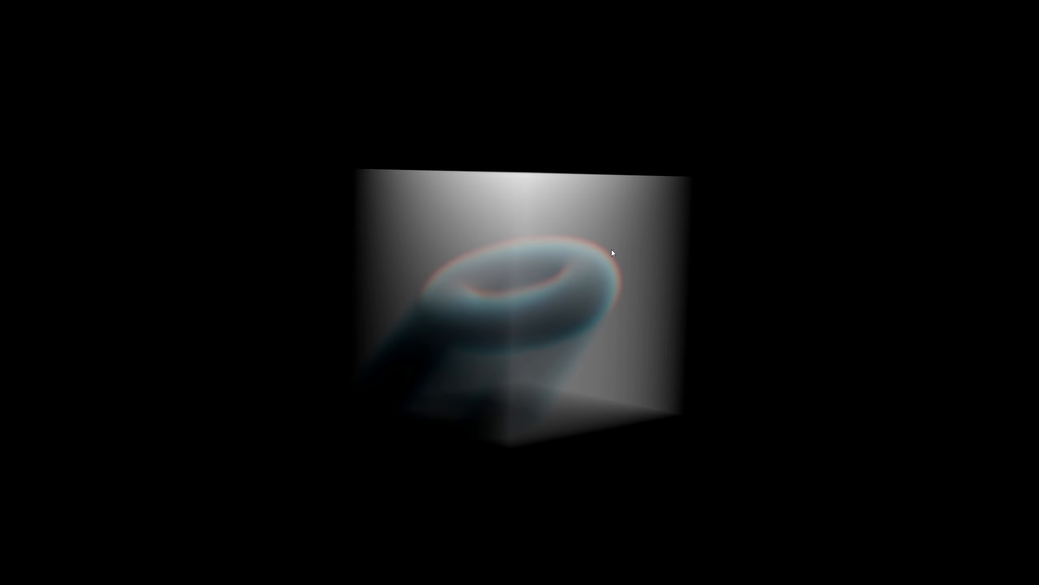
left_click_drag(577, 387, 391, 323)
key("Escape")
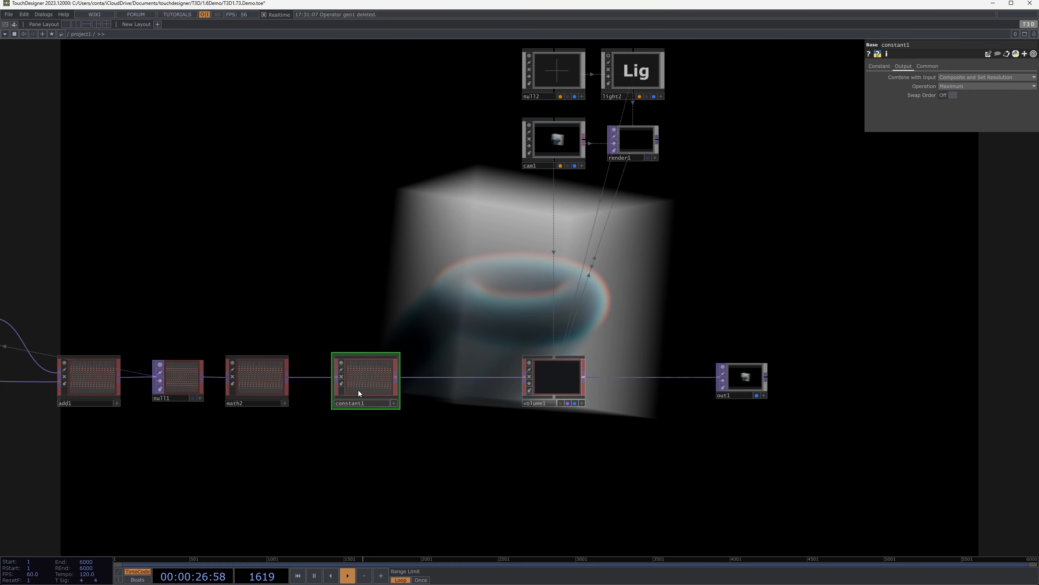
Change constant1's Color to light green with hue 96 and saturation 0.44
left_click_drag(561, 209, 380, 225)
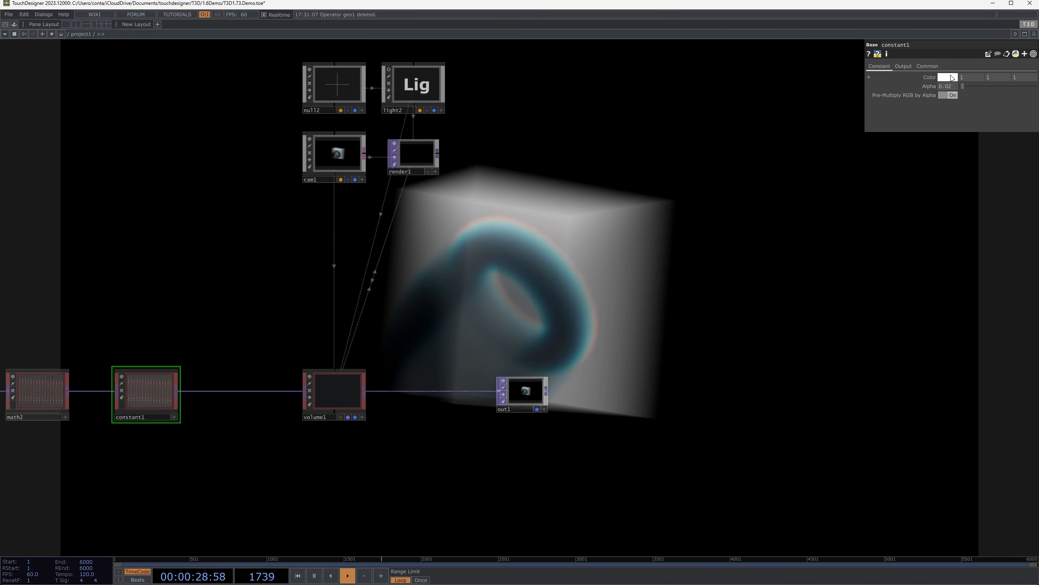
left_click(947, 78)
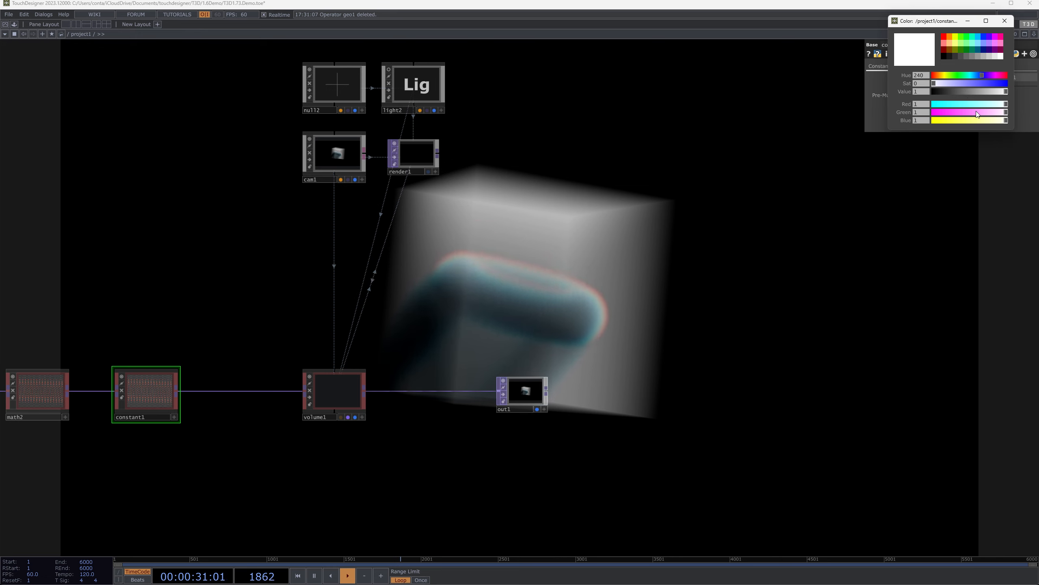
mouse_move(962, 75)
left_mouse_down()
mouse_move(952, 85)
mouse_move(967, 87)
left_mouse_up()
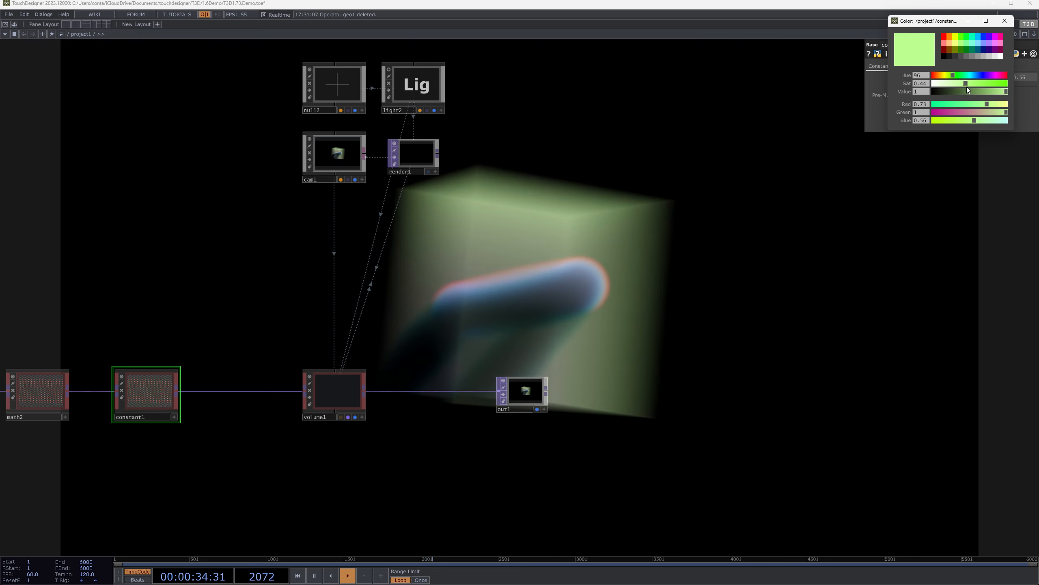
Inspect the green fog cube and torus from several angles in the full-screen output, along with constant1's slice preview in the network
left_click(1005, 20)
key("F1")
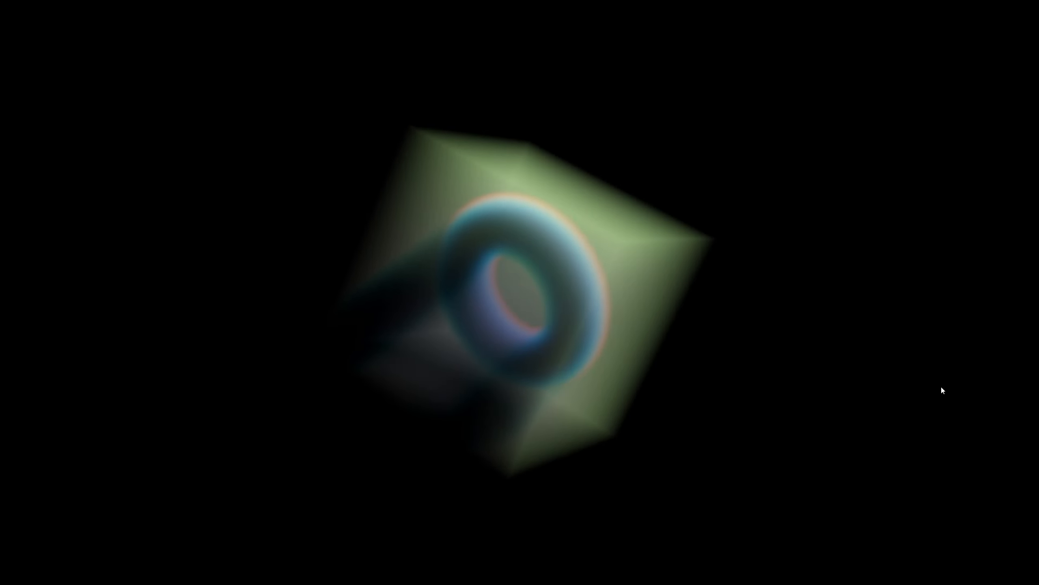
key("Escape")
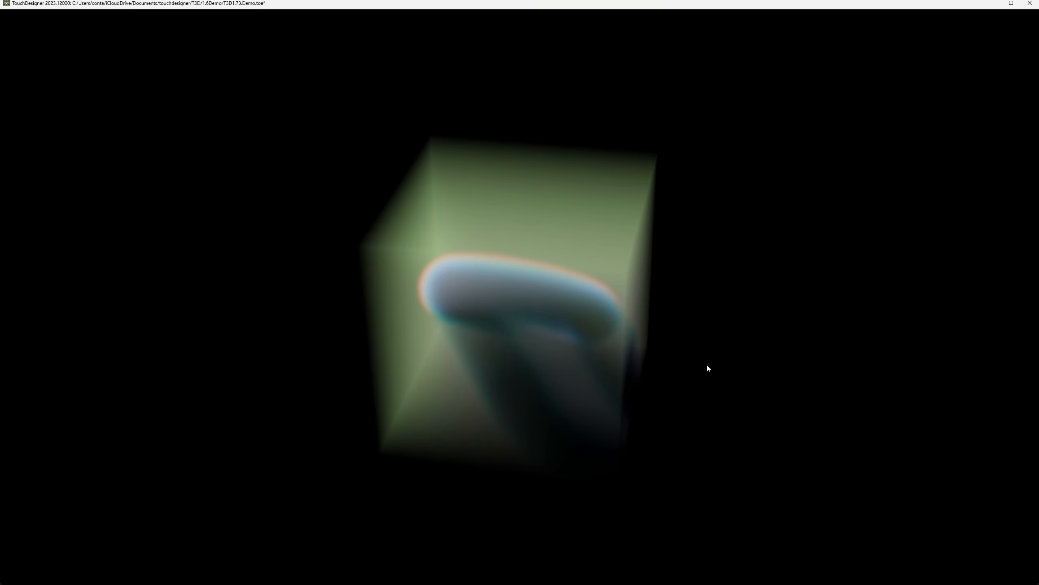
scroll(180, 356, "up", 5)
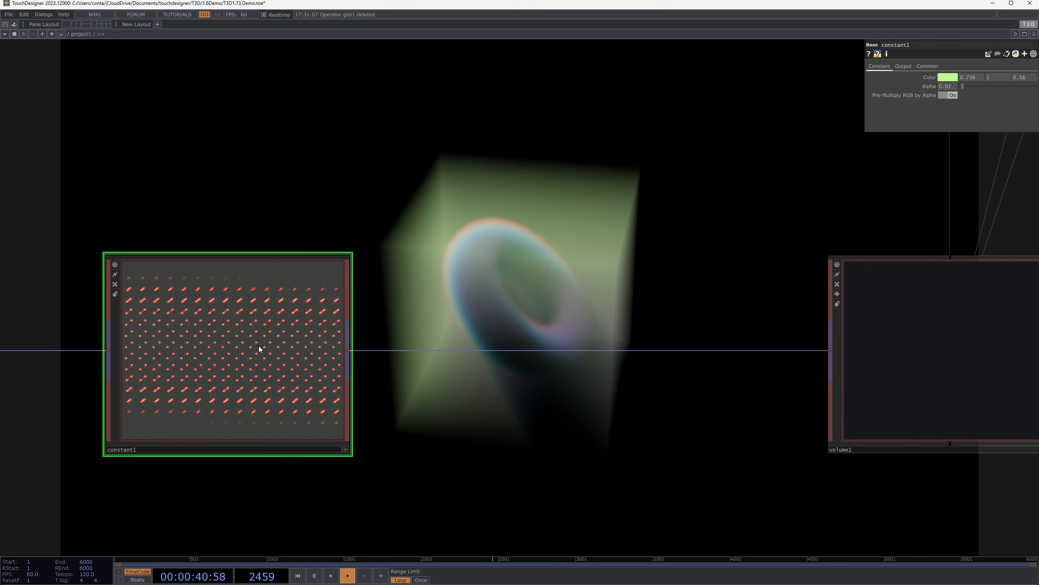
scroll(258, 346, "up", 2)
scroll(287, 332, "down", 4)
scroll(488, 328, "down", 3)
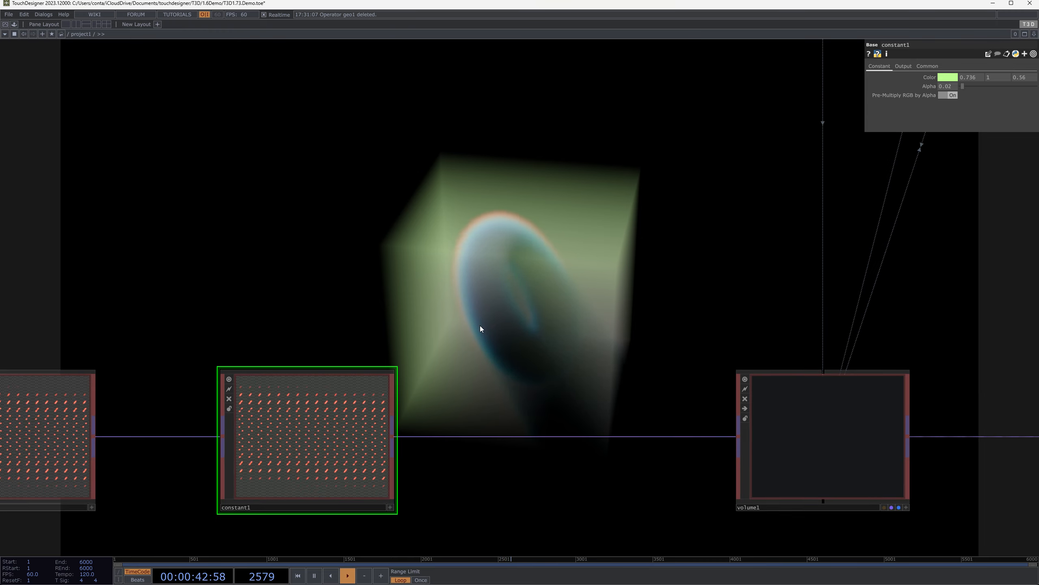
key("F1")
left_click_drag(279, 280, 642, 256)
key("Escape")
scroll(643, 255, "down", 5)
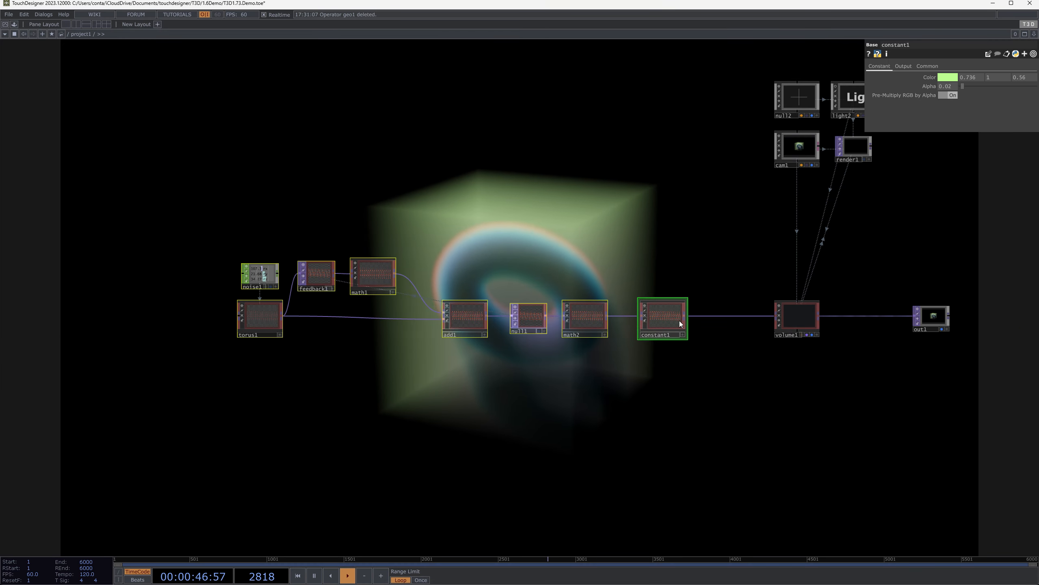
Select the volume1 geometry and show its transform parameters
left_click_drag(680, 325, 637, 324, "alt")
left_click(812, 322)
left_click_drag(777, 273, 693, 315)
scroll(706, 296, "up", 2)
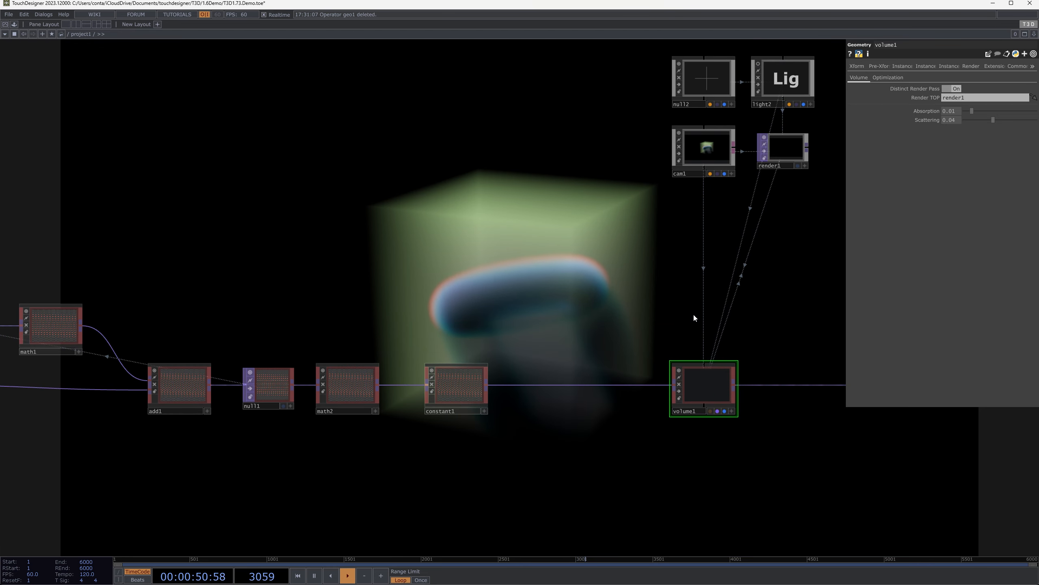
left_click(857, 66)
left_click_drag(355, 296, 0, 316)
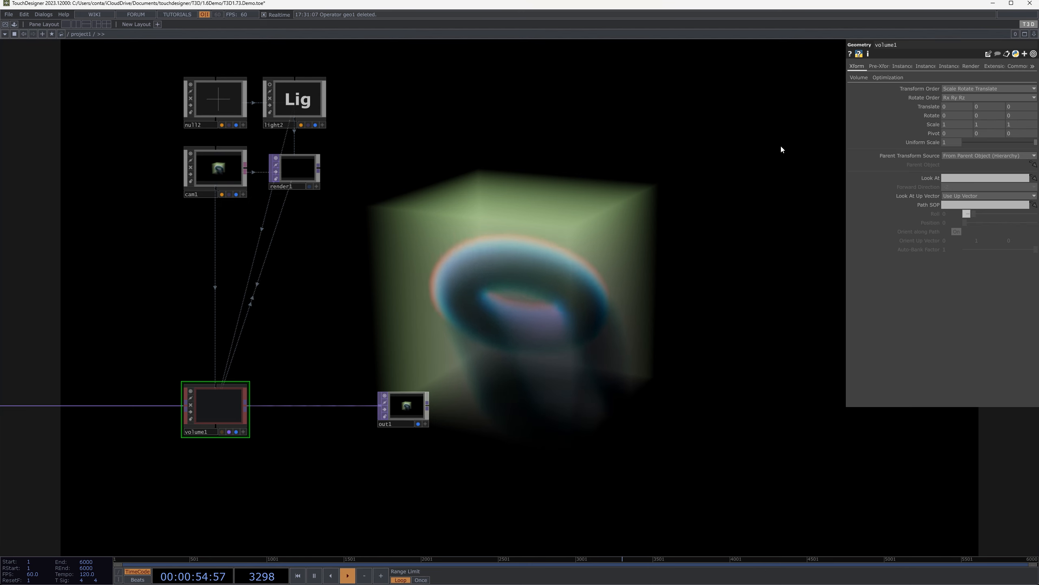
Try rotating volume1 to 70 degrees about X, then undo the rotation
left_click_drag(782, 149, 867, 149)
mouse_move(1036, 142)
left_mouse_down()
mouse_move(993, 144)
mouse_move(1035, 150)
left_mouse_up()
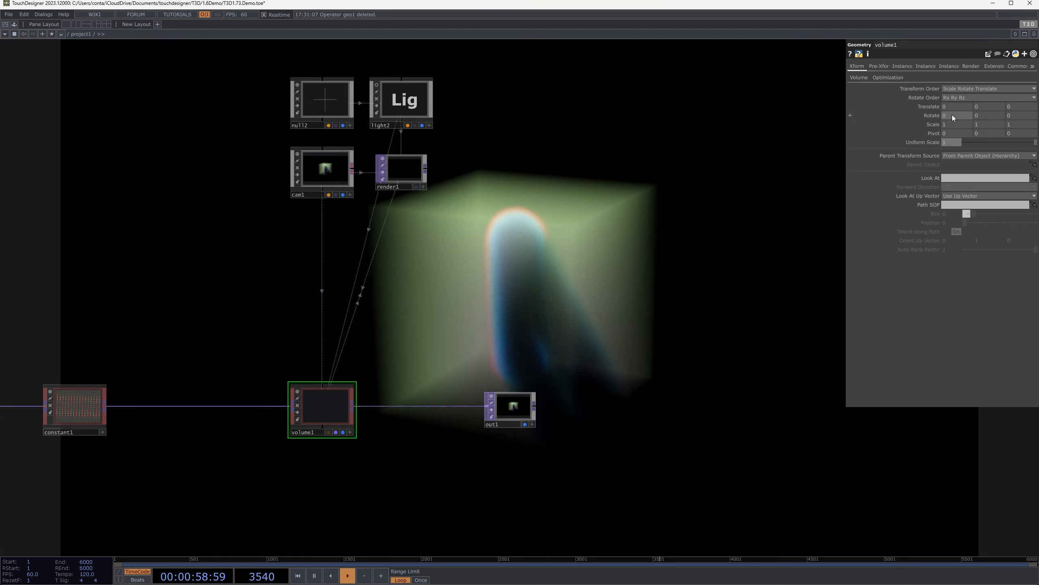
mouse_move(951, 115)
left_mouse_down()
mouse_move(966, 95)
mouse_move(952, 103)
mouse_move(957, 115)
left_mouse_up()
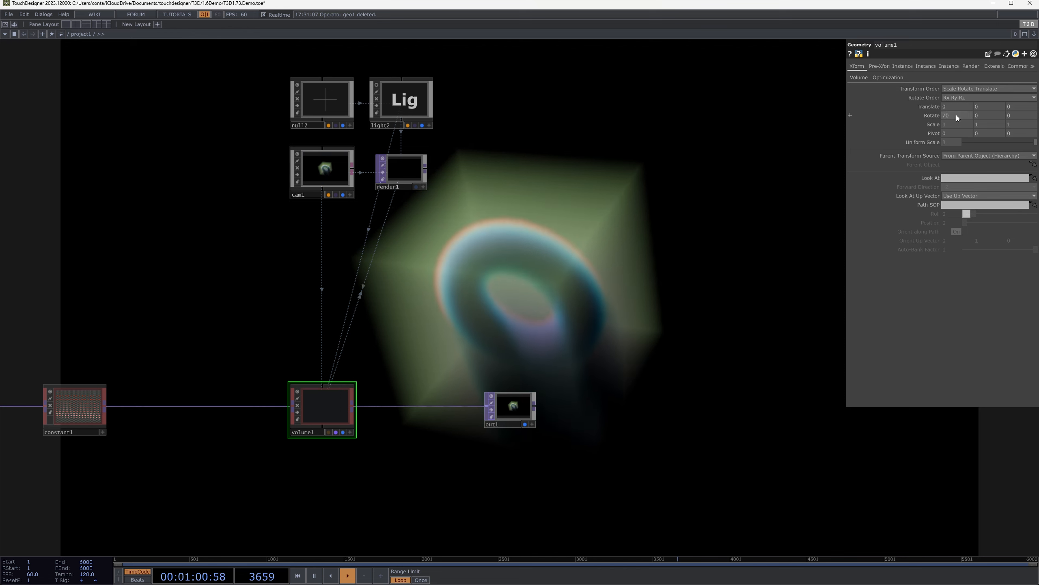
key("ctrl+z")
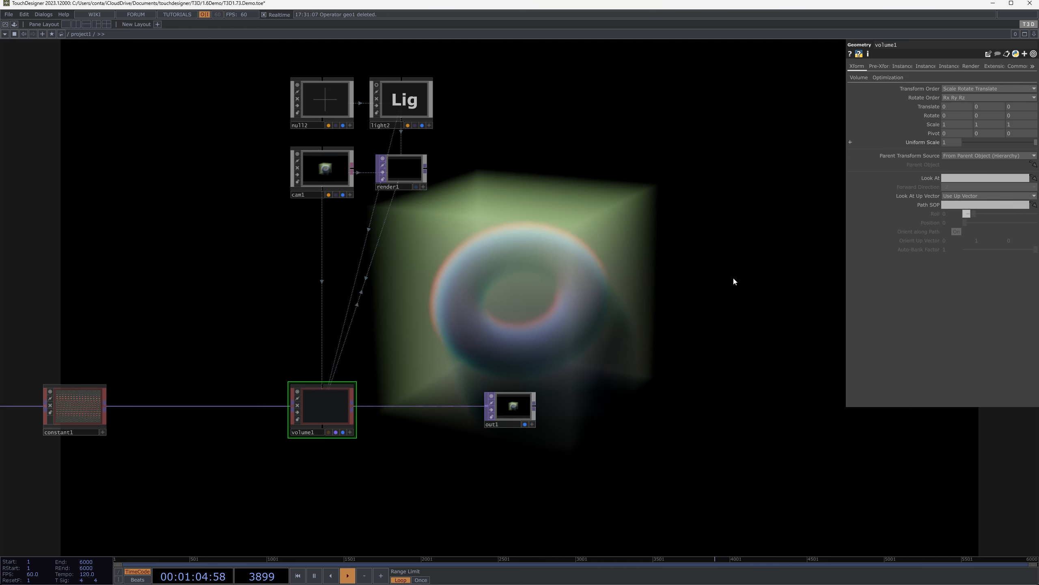
Flatten volume1 by setting its Y scale to 0.4 and view the result in the full-screen output
left_click_drag(674, 287, 842, 265)
scroll(798, 216, "down", 2)
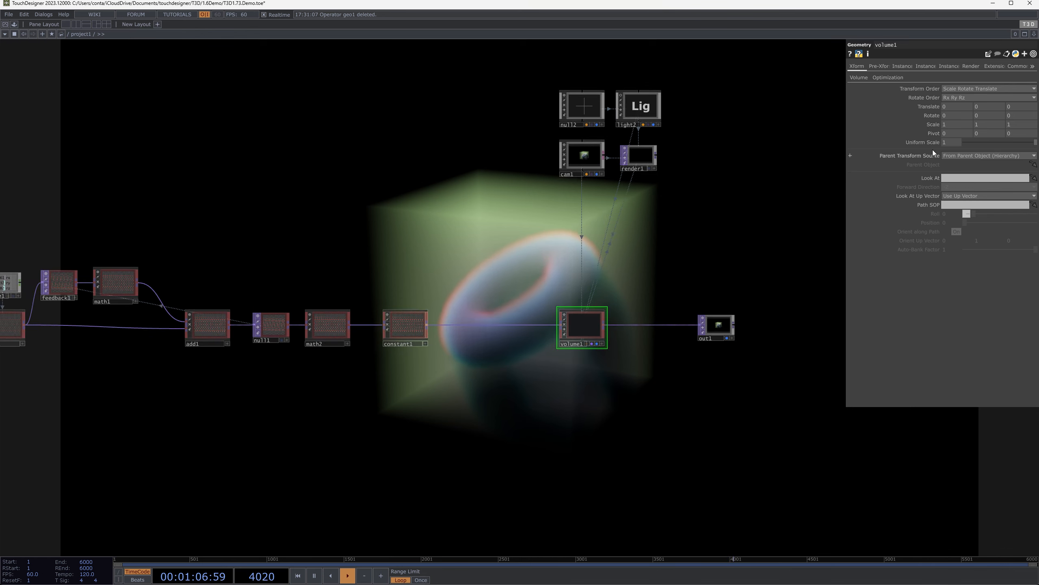
middle_click_drag(991, 123, 851, 124)
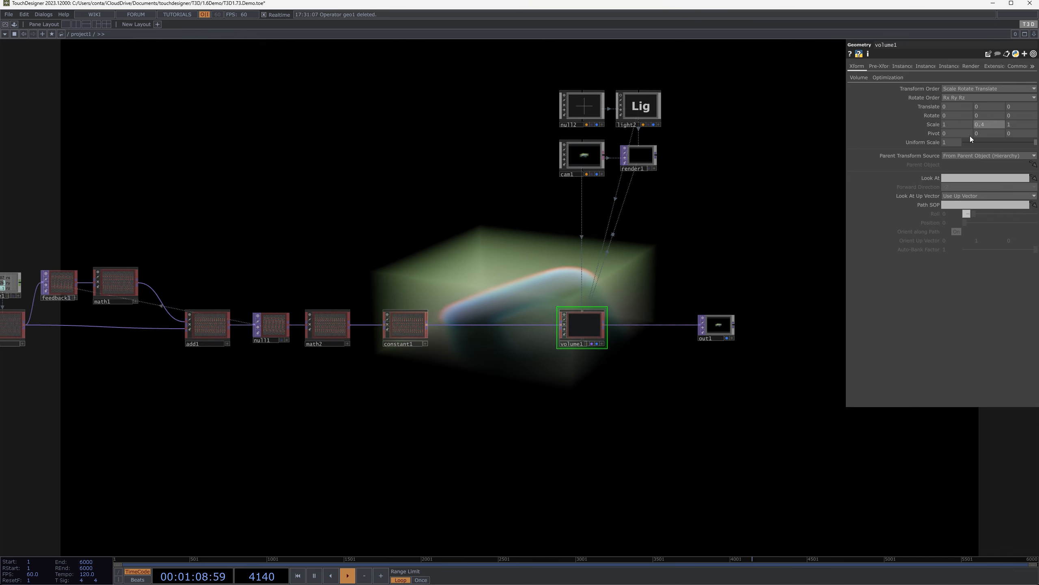
left_click_drag(497, 294, 427, 361)
key("F1")
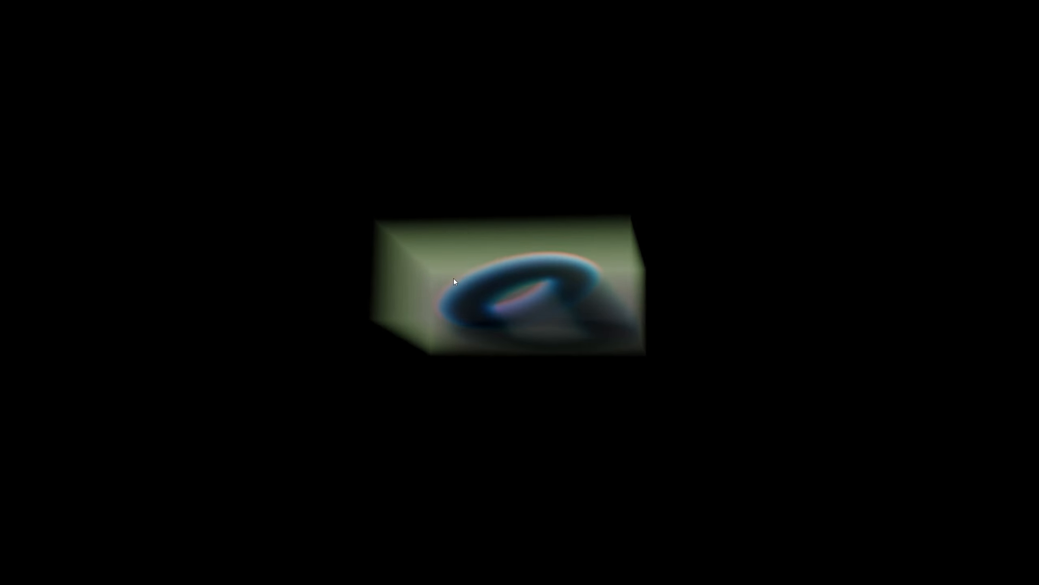
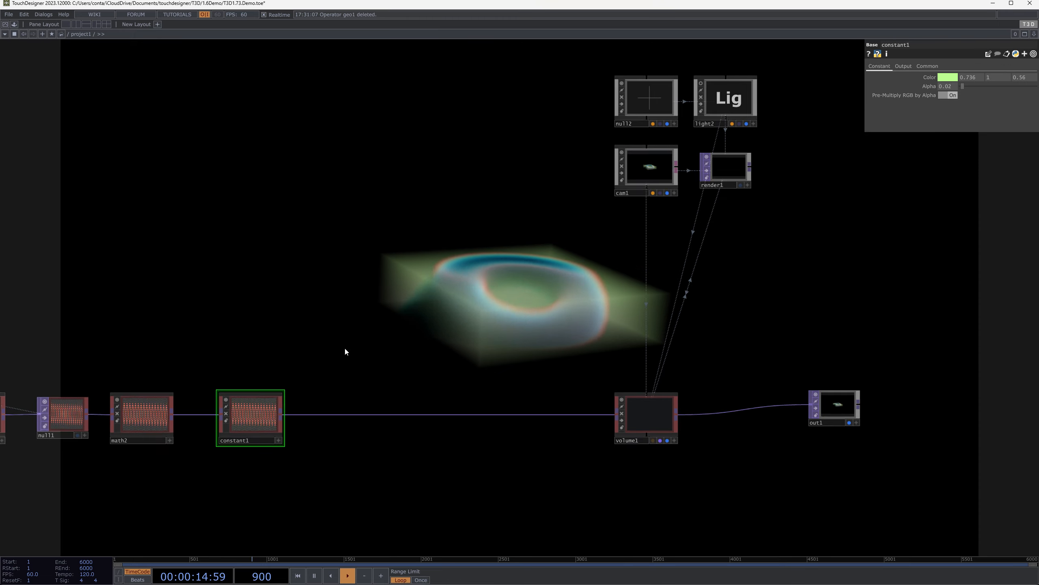
Try adding a T3D Surface operator below volume1, and remove it from the network
middle_click(213, 397)
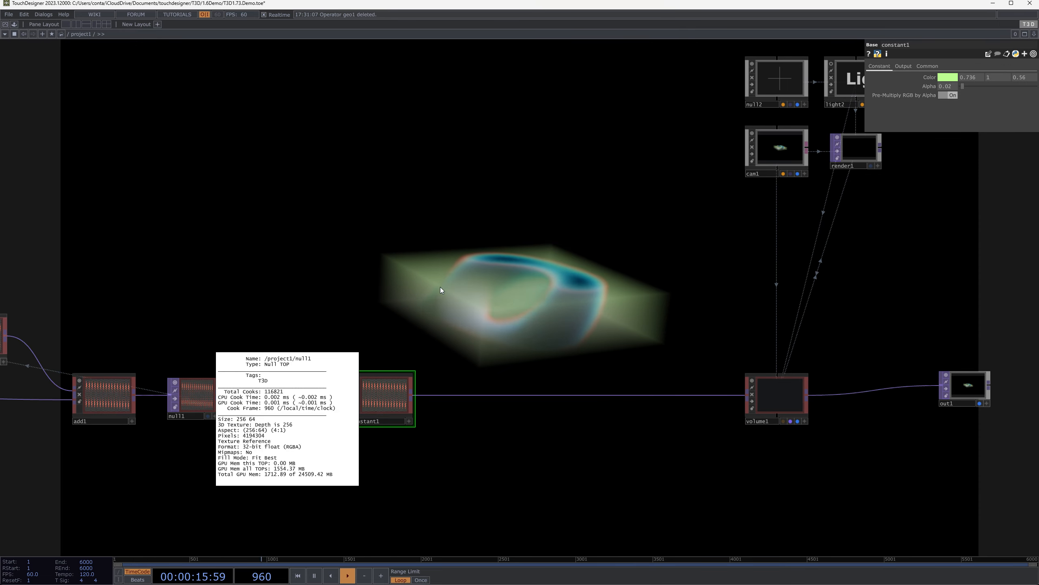
left_click(766, 391)
left_click_drag(645, 249, 474, 170)
key("Tab")
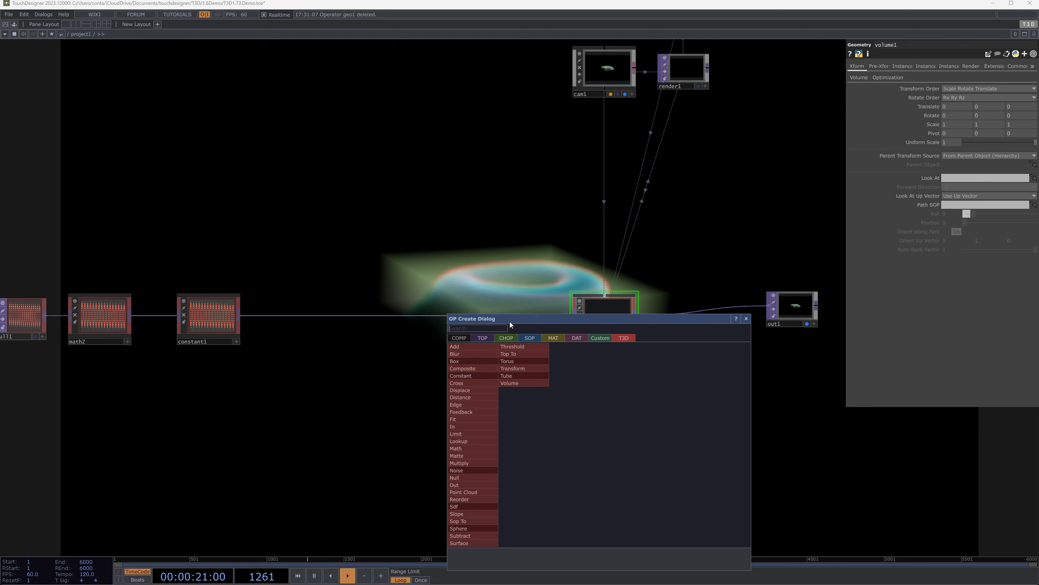
left_click(466, 543)
left_click(623, 430)
scroll(599, 388, "up", 3)
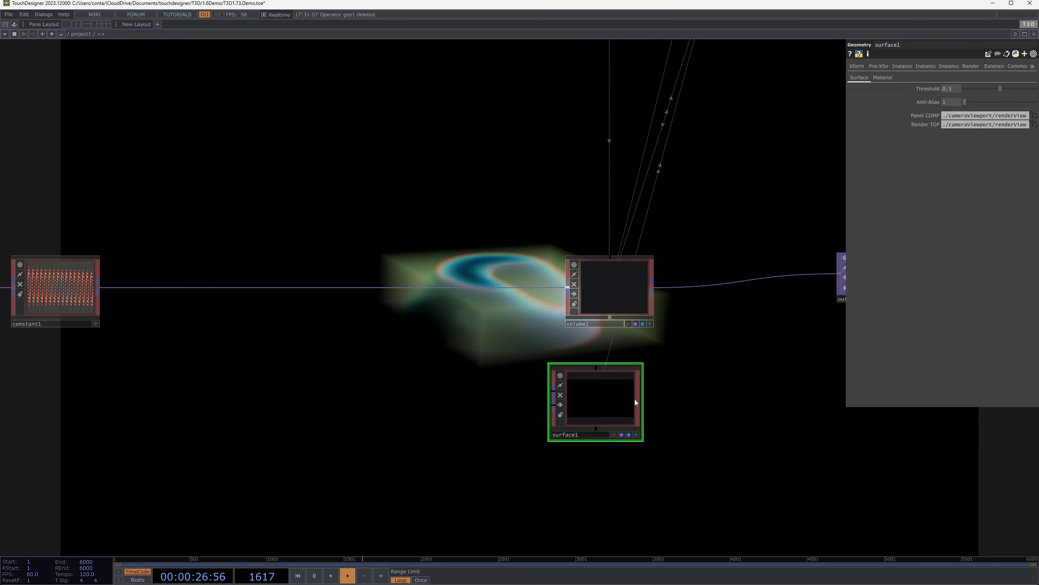
left_click_drag(599, 410, 626, 435)
key("Delete")
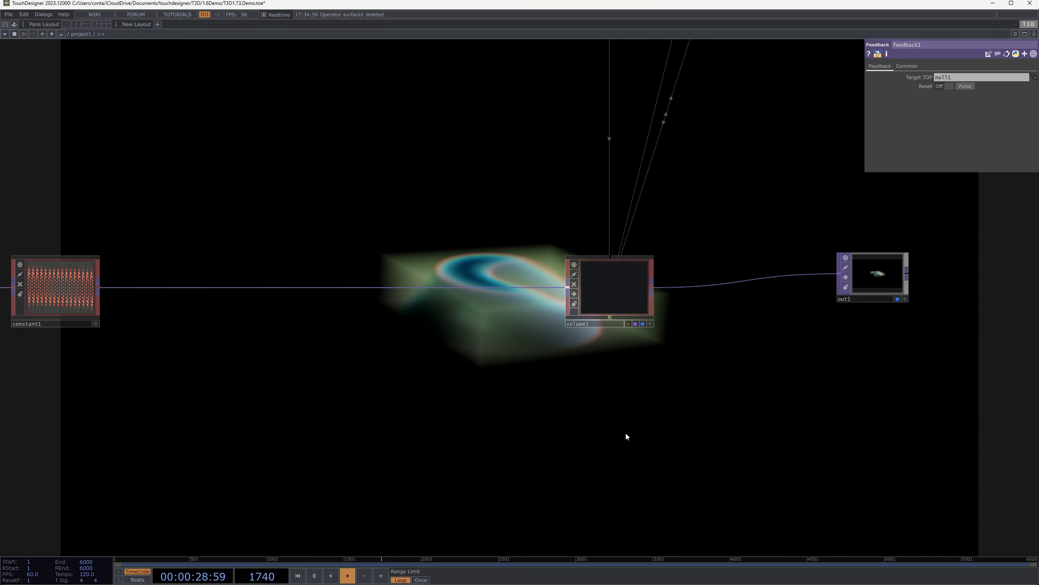
scroll(591, 430, "down", 5)
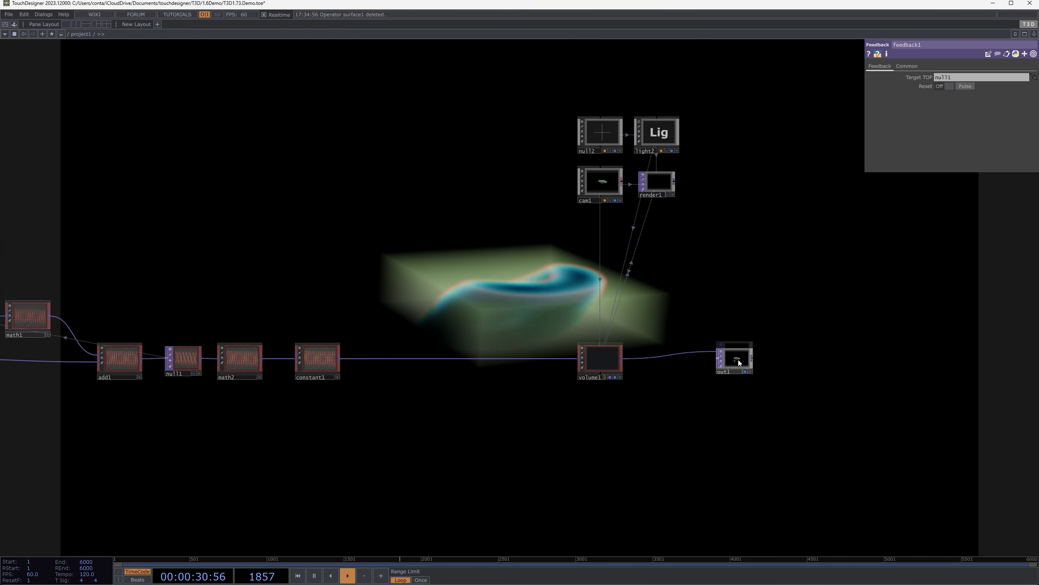
left_click_drag(657, 439, 753, 451)
scroll(590, 387, "up", 5)
left_click_drag(564, 395, 524, 400)
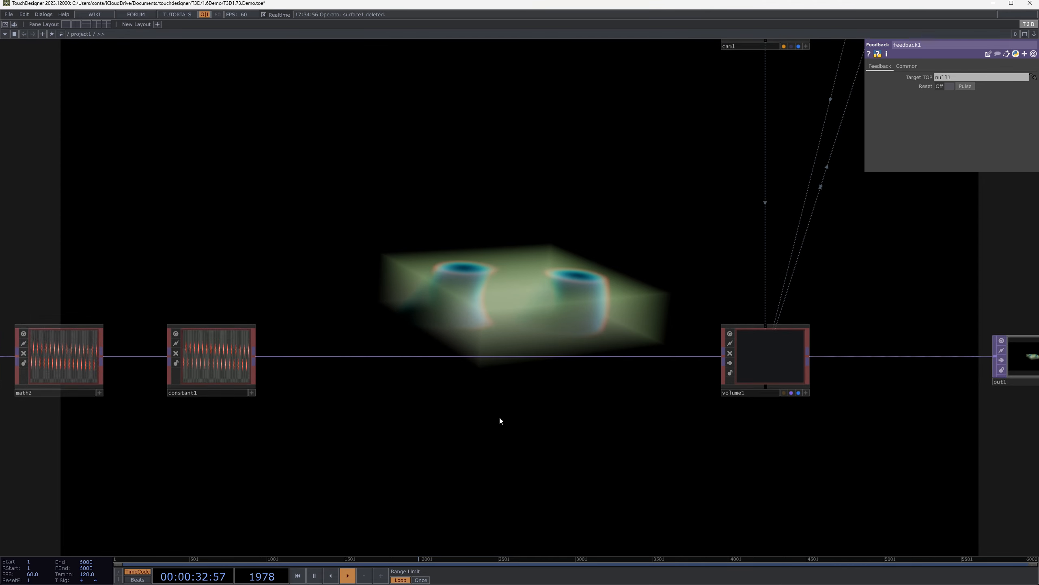
scroll(501, 424, "down", 5)
Set torus1's second resolution value to 256 so the volume is 256 on all three axes
left_click_drag(453, 295, 665, 332)
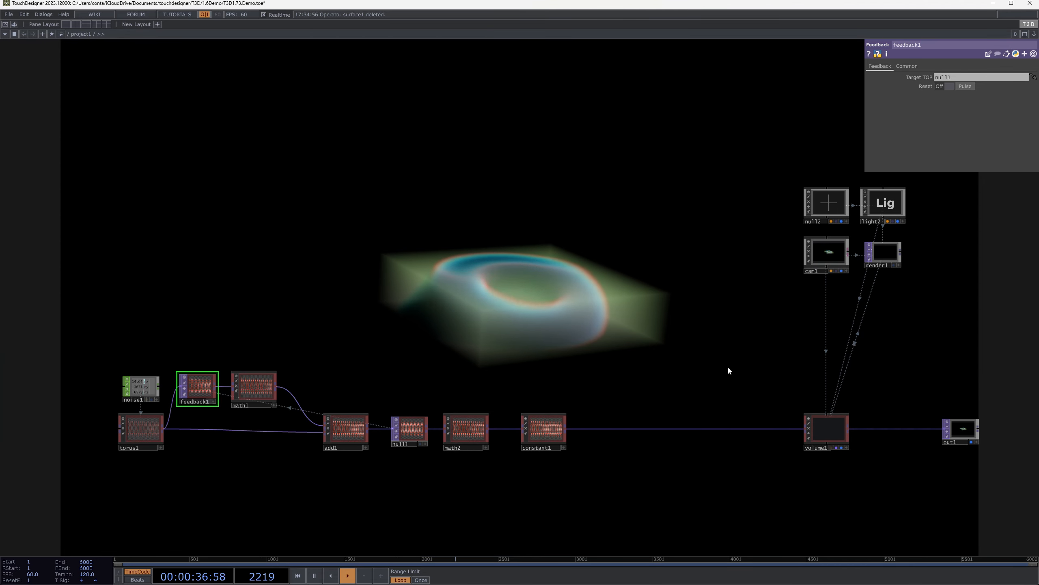
left_click_drag(805, 335, 747, 317)
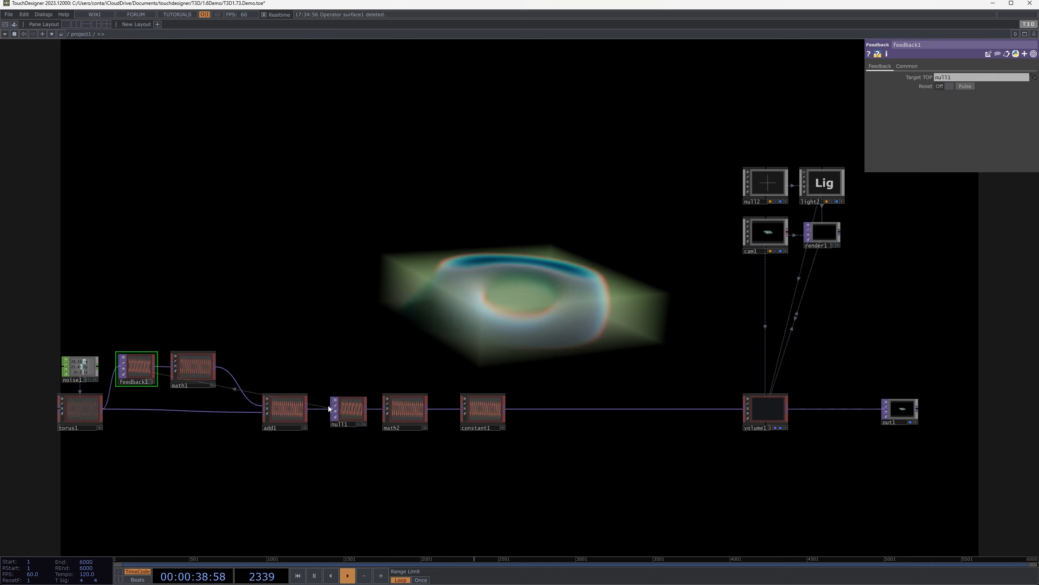
left_click(80, 410)
type("25")
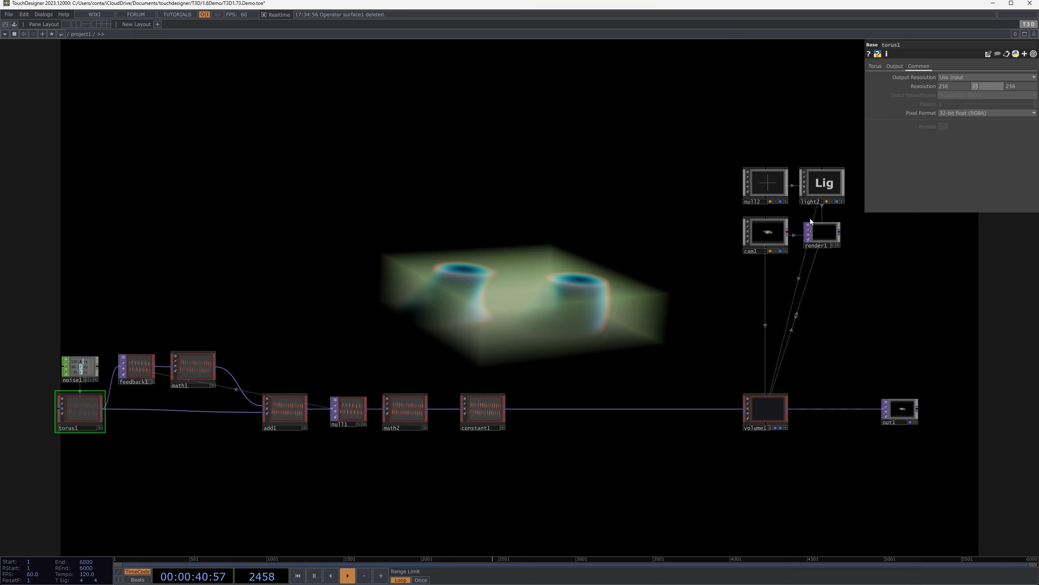
type("6")
key("Return")
Check the cubic fog volume and torus in the full-screen output
left_click_drag(619, 308, 588, 143)
scroll(573, 254, "down", 3)
key("F1")
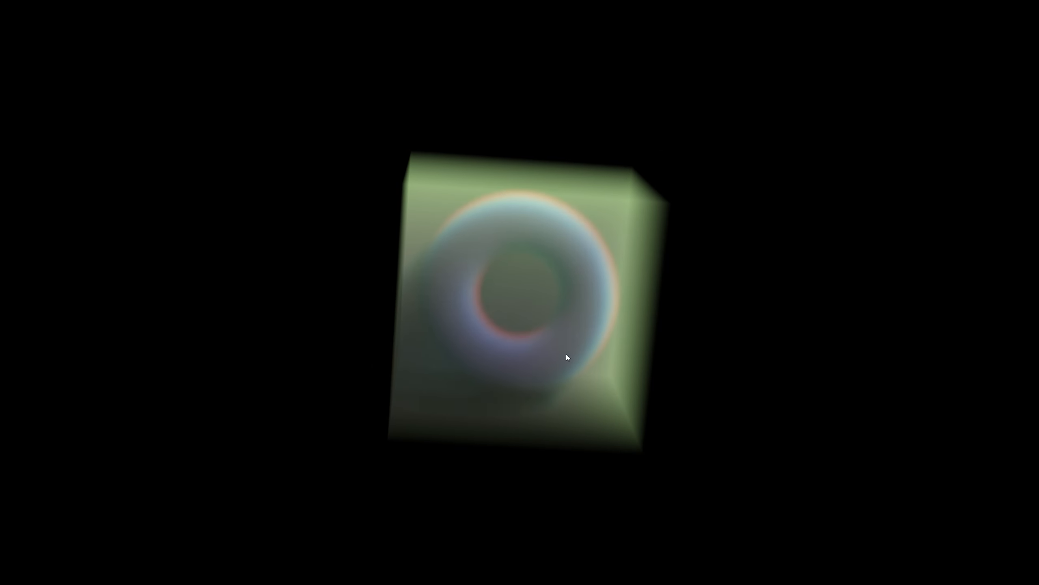
key("Escape")
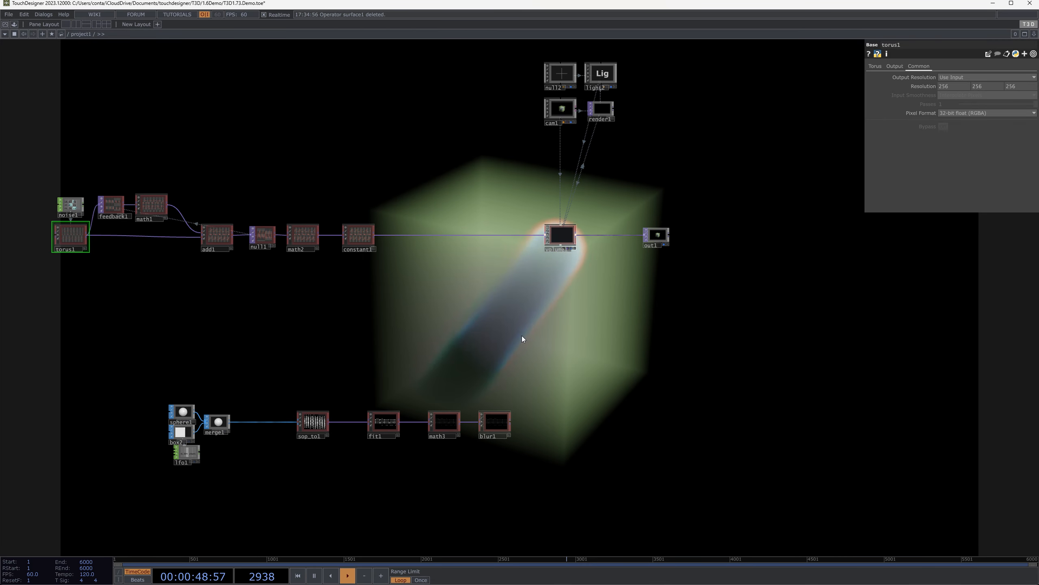
Examine the lower SOP-to-T3D chain, including sop_to1's parameters and its slice preview
scroll(531, 328, "up", 5)
right_click_drag(587, 171, 713, 257)
left_click_drag(586, 362, 656, 220)
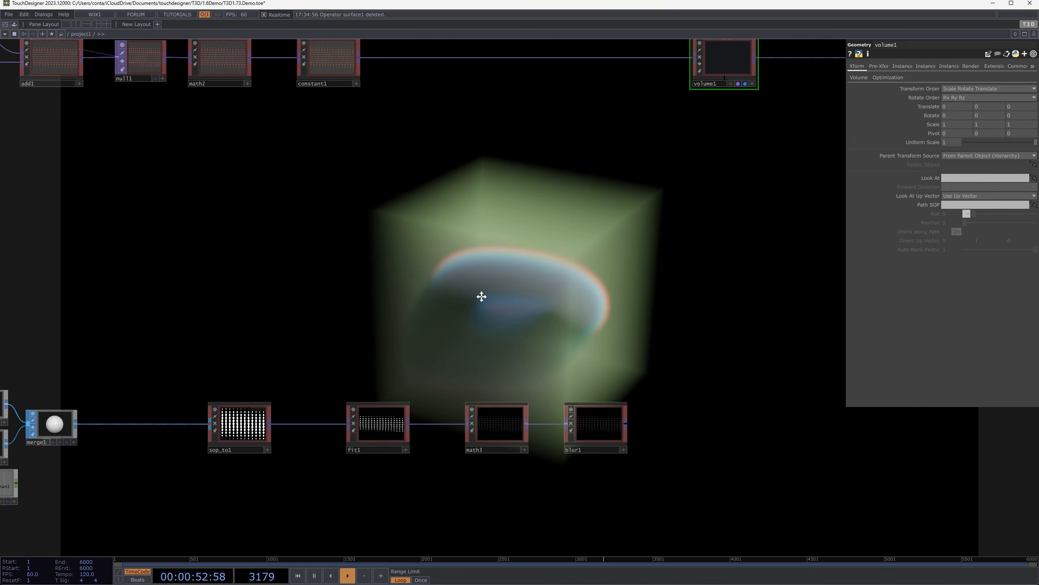
left_click_drag(482, 296, 685, 264)
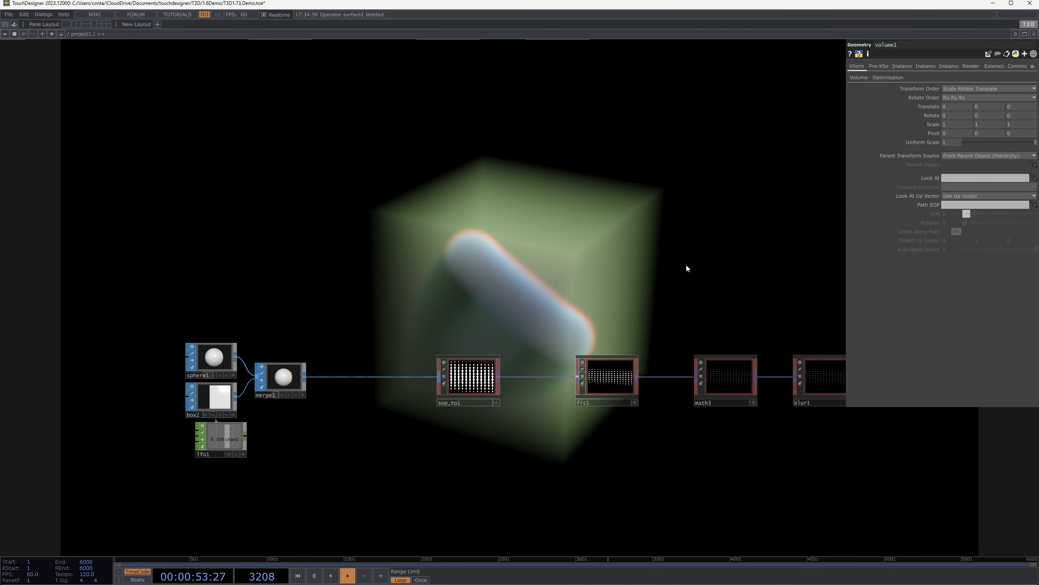
left_click(471, 393)
scroll(451, 398, "up", 8)
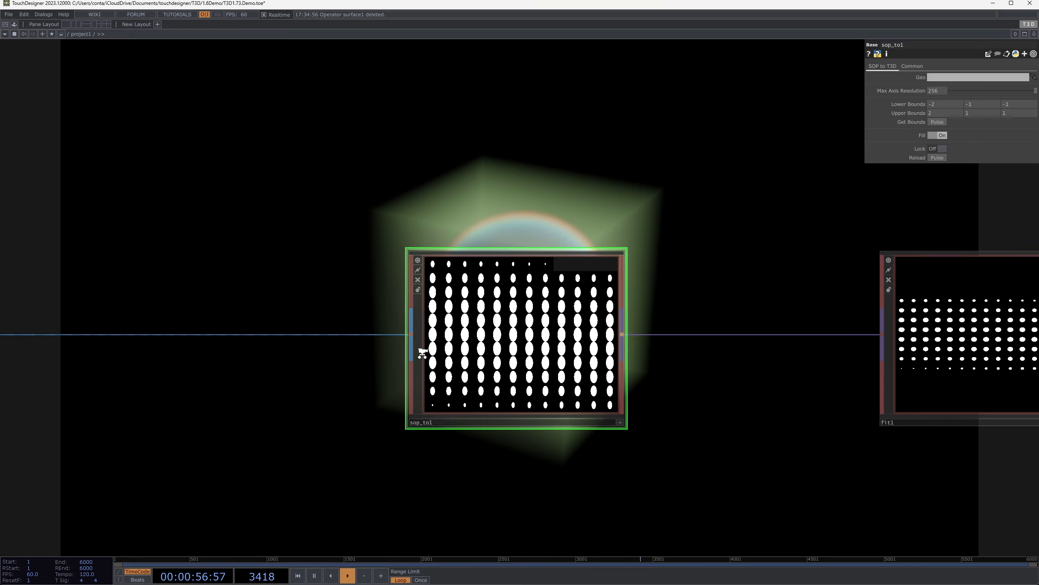
scroll(422, 352, "down", 9)
left_click_drag(637, 231, 492, 298)
scroll(492, 298, "down", 2)
scroll(552, 385, "up", 1)
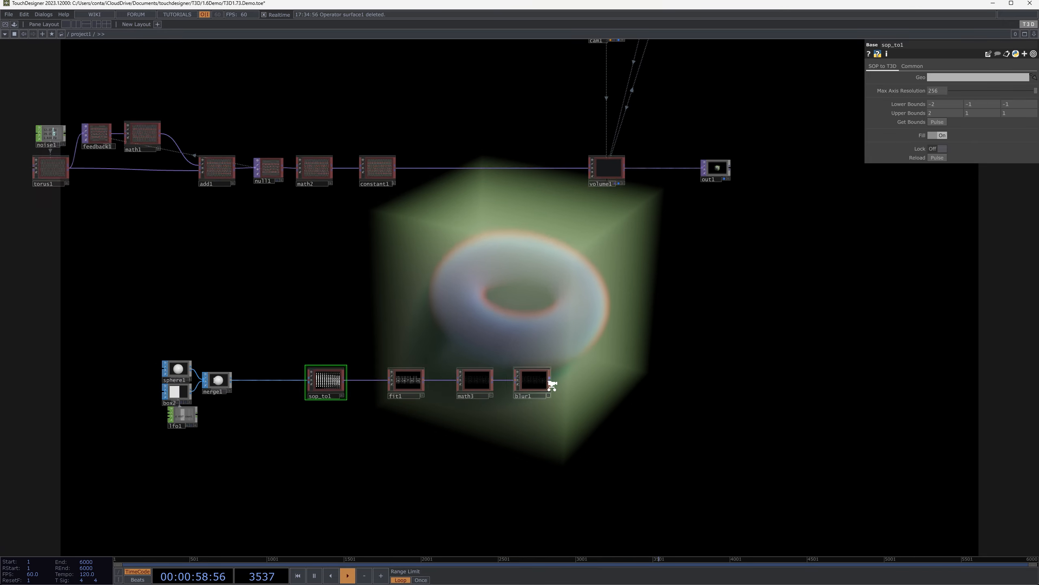
Connect blur1's output to volume1's input in place of constant1
scroll(552, 385, "up", 4)
left_click(552, 375)
scroll(584, 306, "down", 5)
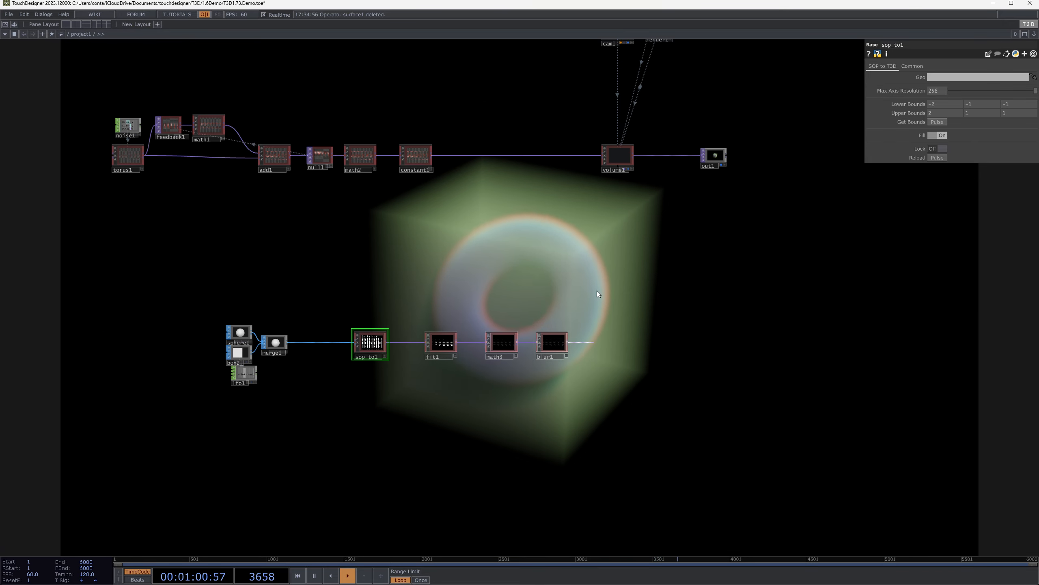
left_click(599, 161)
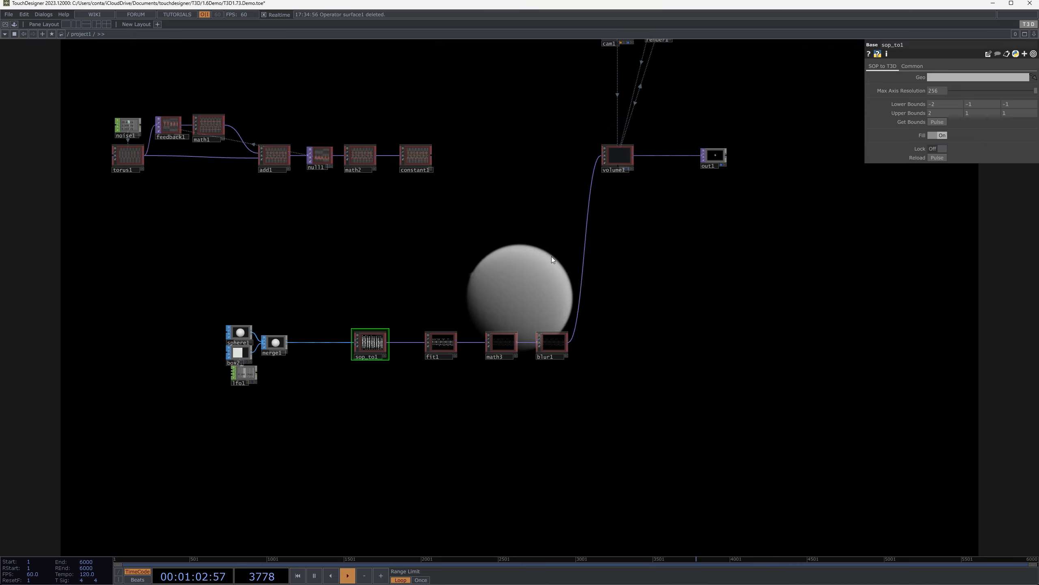
Move the whole sphere-and-box chain nearer to the torus chain and view its render in the full-screen output
left_click_drag(436, 306, 433, 284)
right_click_drag(132, 277, 580, 388)
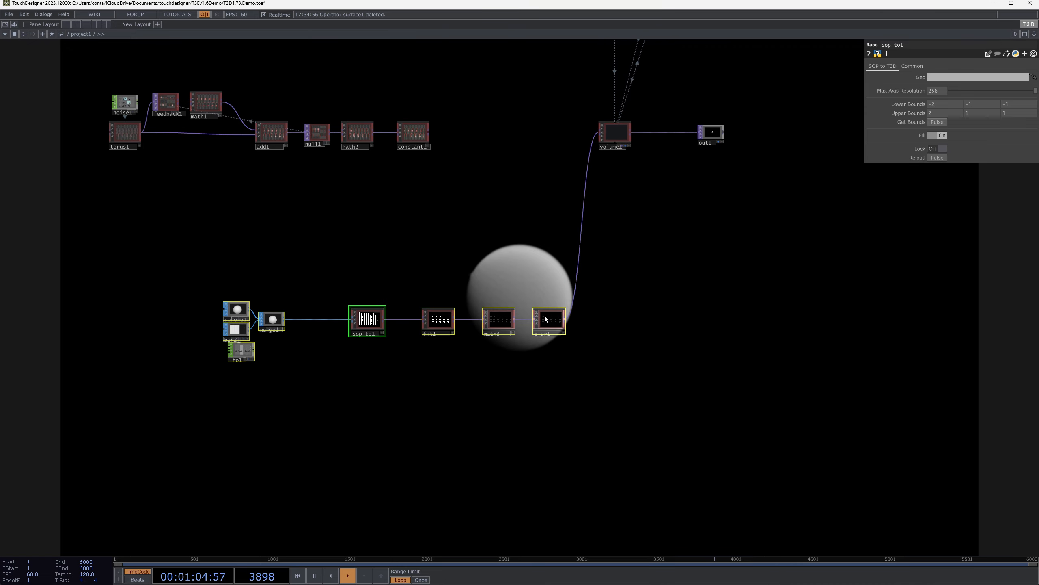
left_click_drag(544, 316, 502, 267)
key("F1")
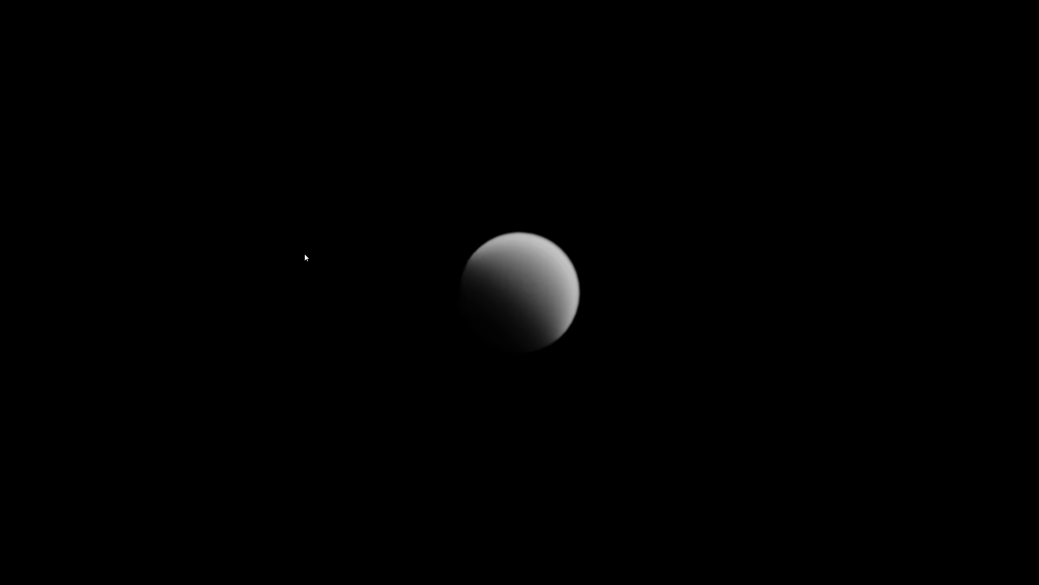
key("Escape")
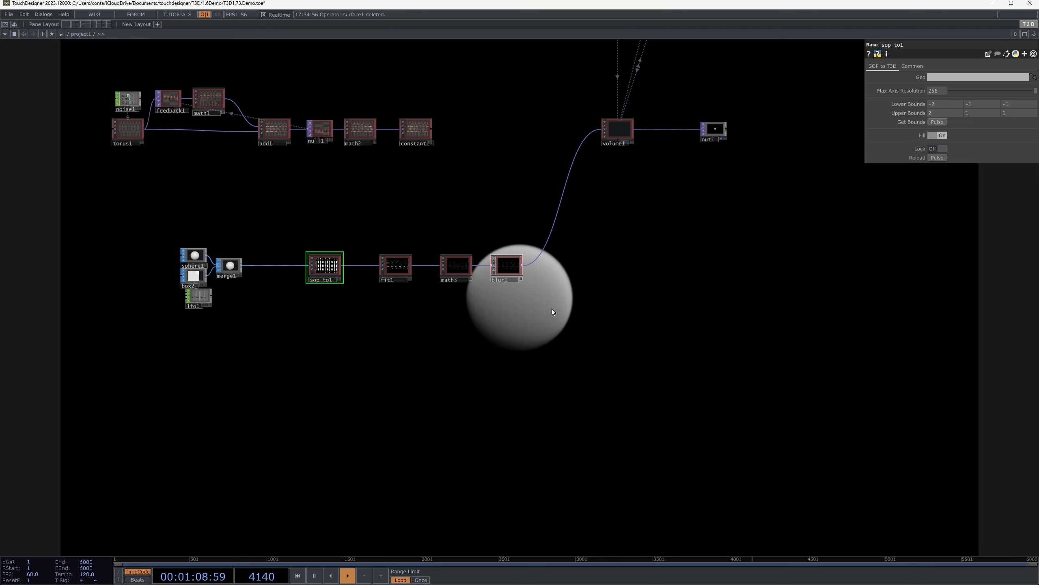
Inspect the SOP sources of the chain, showing the parameters of sphere1 and merge1
left_click_drag(564, 291, 603, 212)
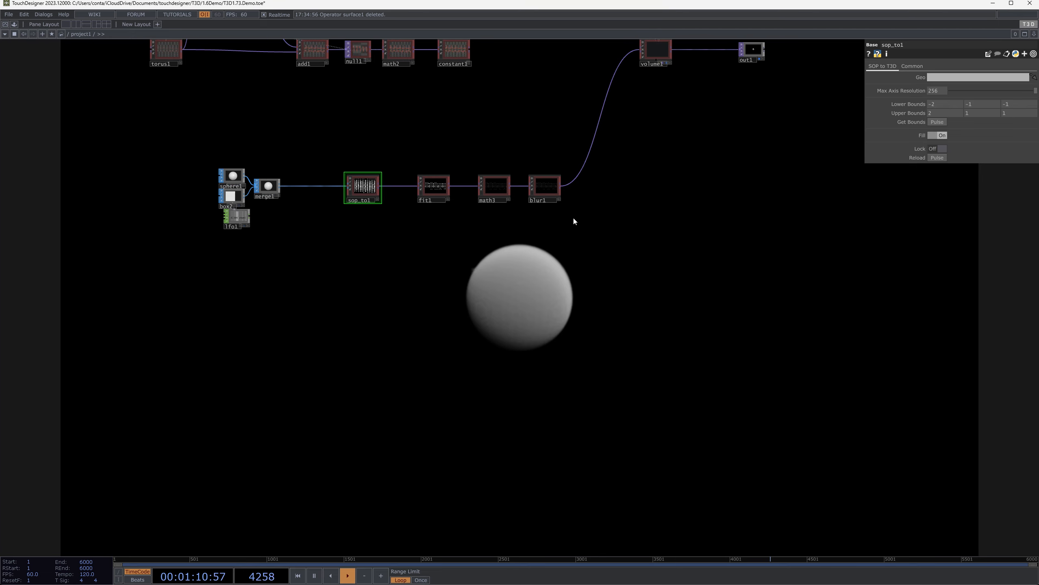
scroll(280, 211, "up", 3)
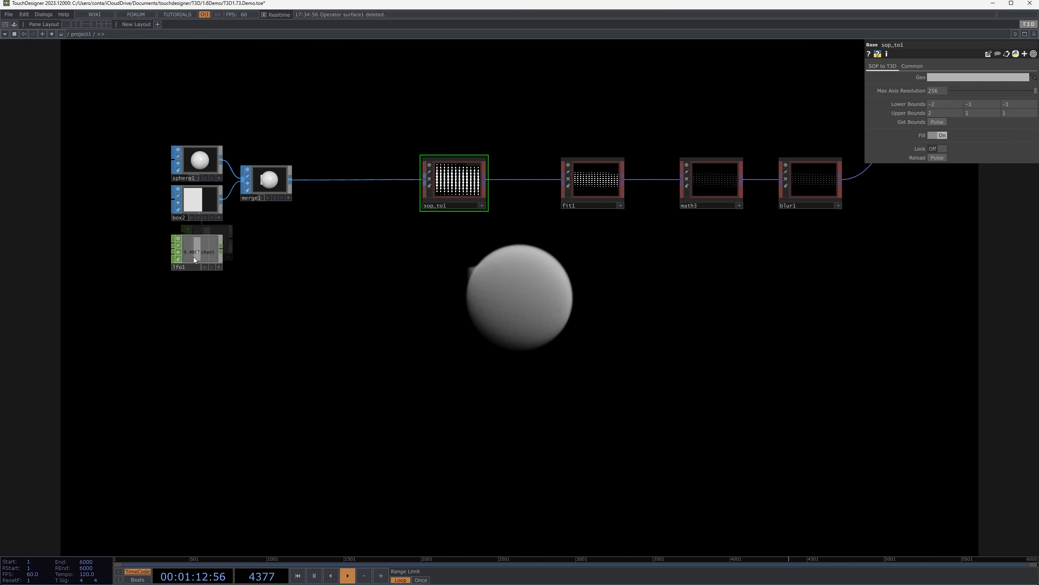
left_click(216, 155)
scroll(231, 152, "up", 3)
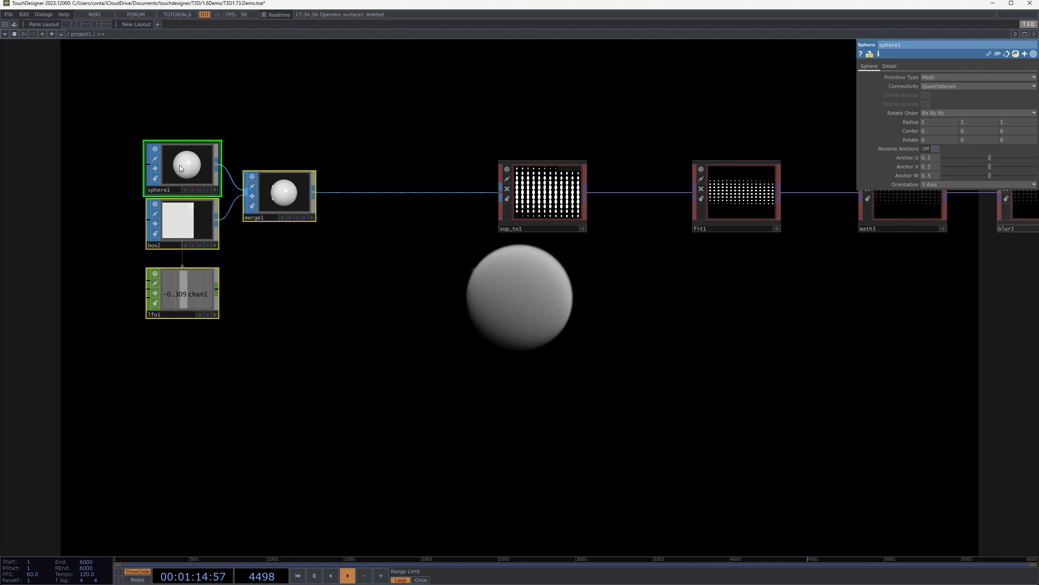
left_click(303, 204)
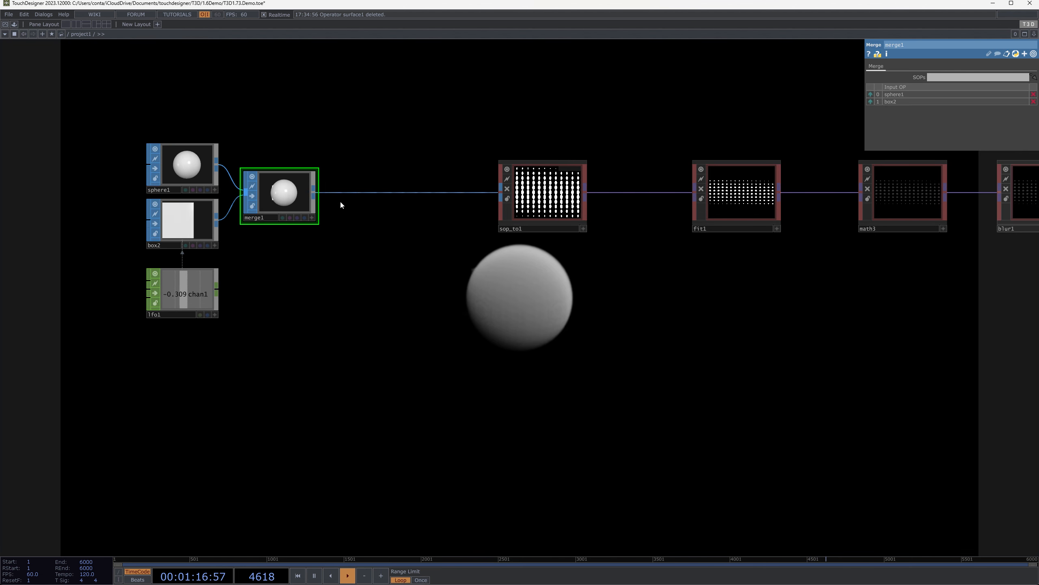
Examine sop_to1's slice preview and read the operator information for sop_to1 and its T3D output
mouse_move(531, 203)
left_mouse_down()
mouse_move(479, 124)
mouse_move(522, 217)
mouse_move(519, 192)
left_mouse_up()
left_click_drag(567, 266, 529, 214)
scroll(534, 63, "up", 5)
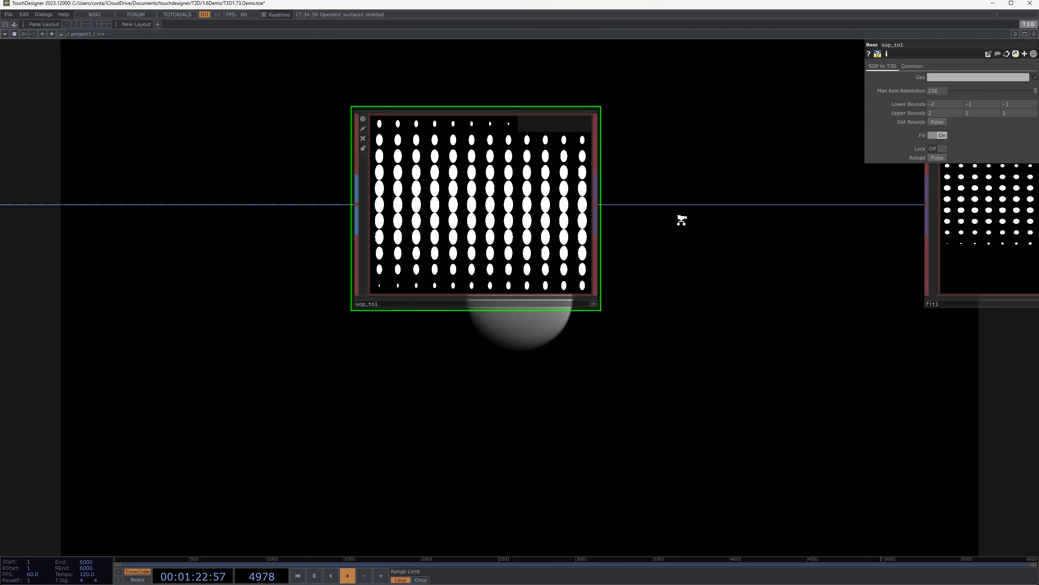
scroll(681, 217, "down", 5)
middle_click(594, 172)
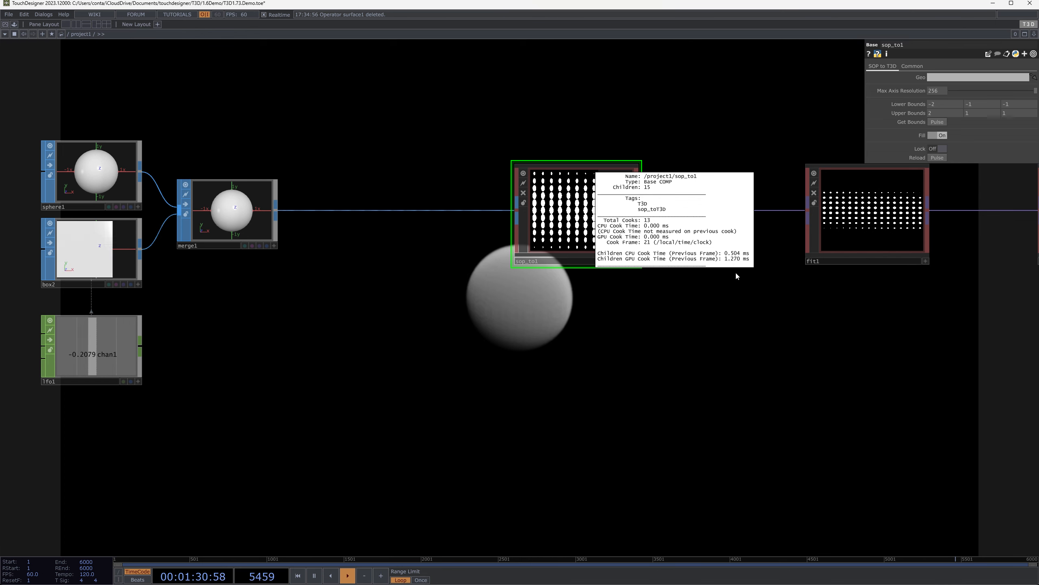
middle_click(725, 211)
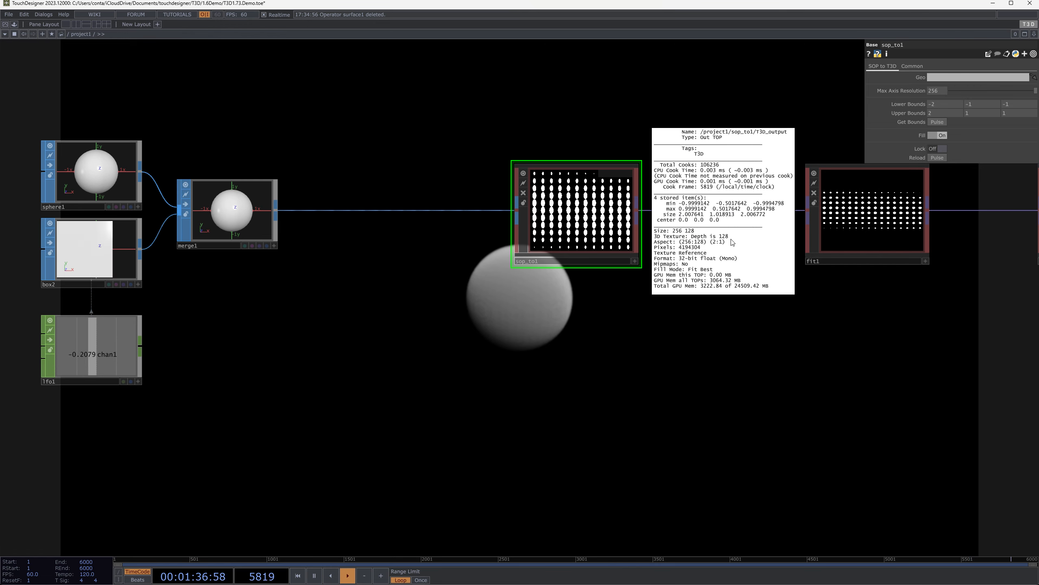
Trace the connection from merge1 into sop_to1 and check merge1's geometry information
left_click_drag(507, 319, 658, 297)
left_click_drag(702, 118, 739, 282)
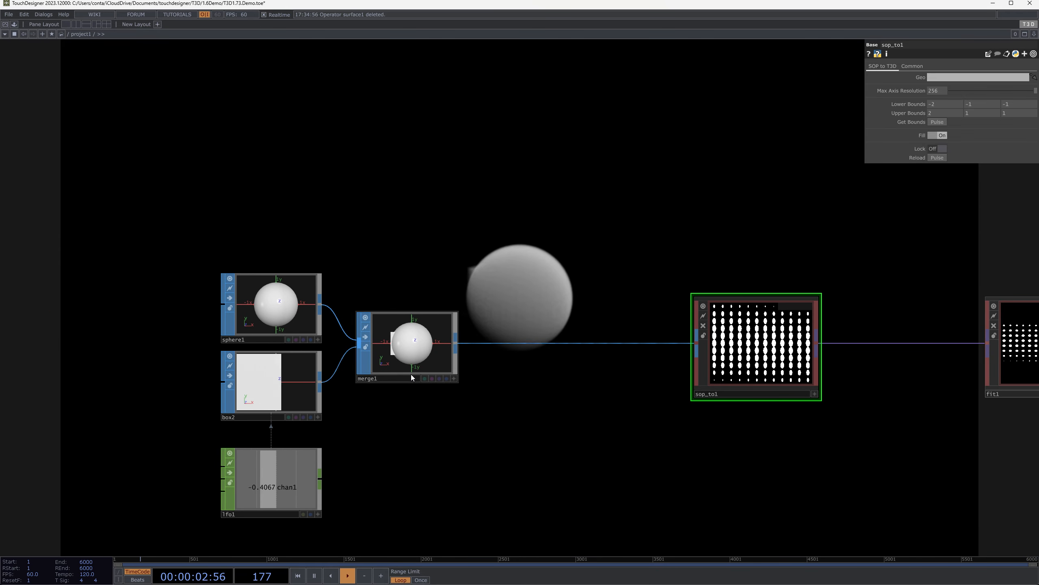
left_click_drag(457, 343, 692, 344)
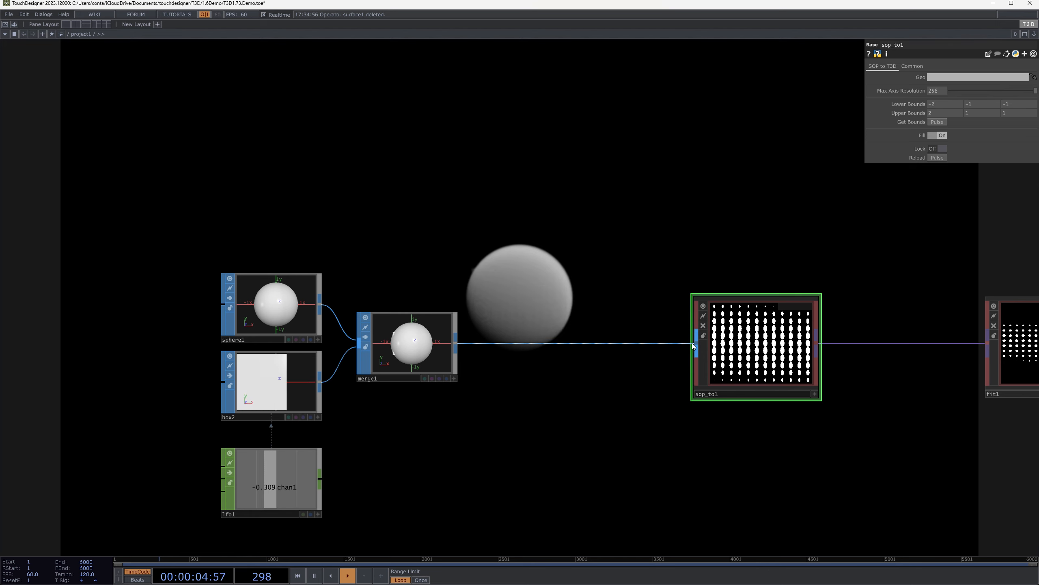
left_click_drag(635, 283, 498, 361)
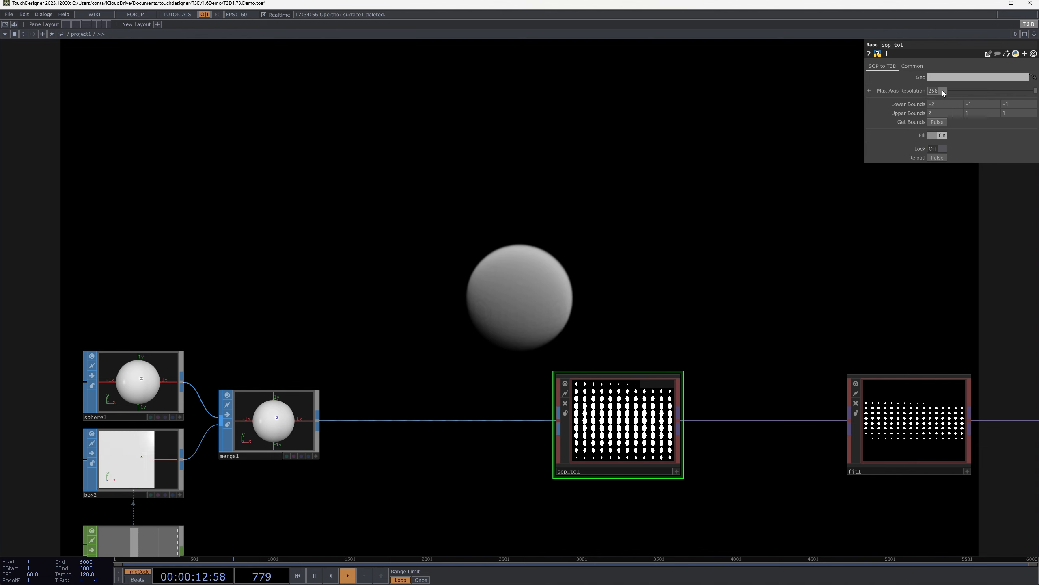
middle_click(276, 425)
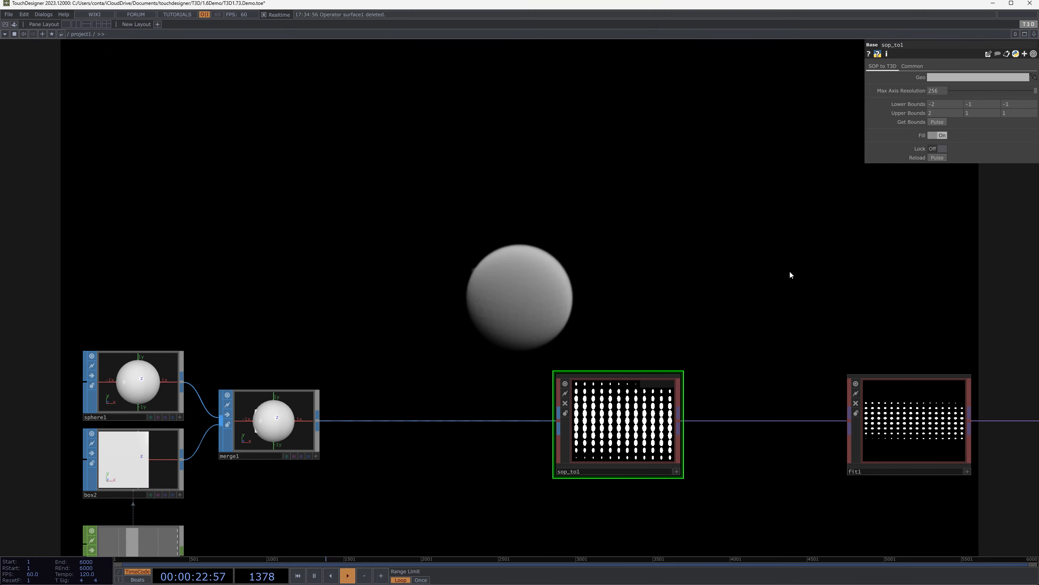
Inspect merge1's SOP inputs and the conversion parameters of sop_to1
scroll(617, 443, "up", 3)
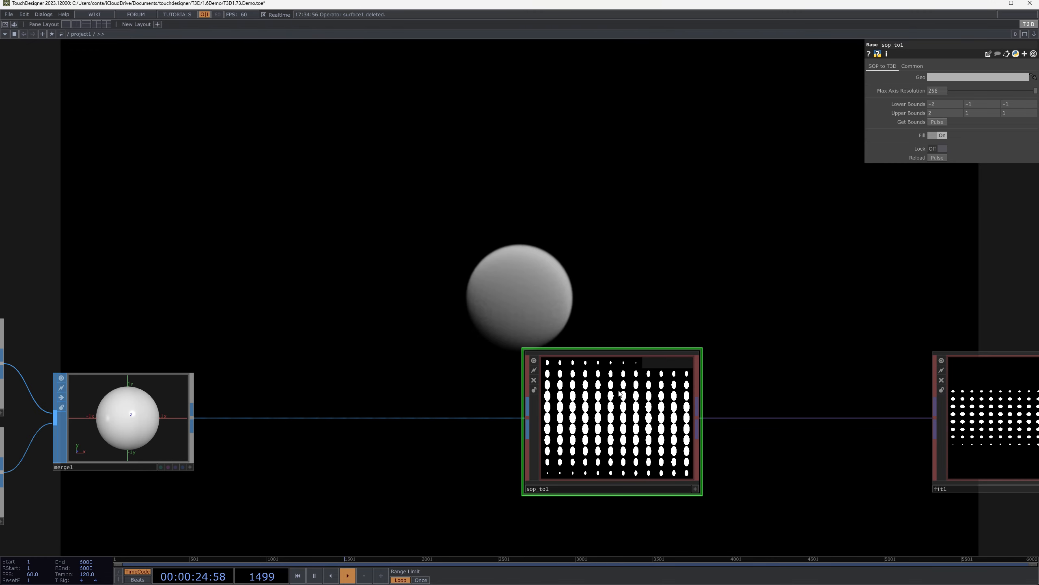
left_click(106, 430)
left_click_drag(61, 438, 223, 408)
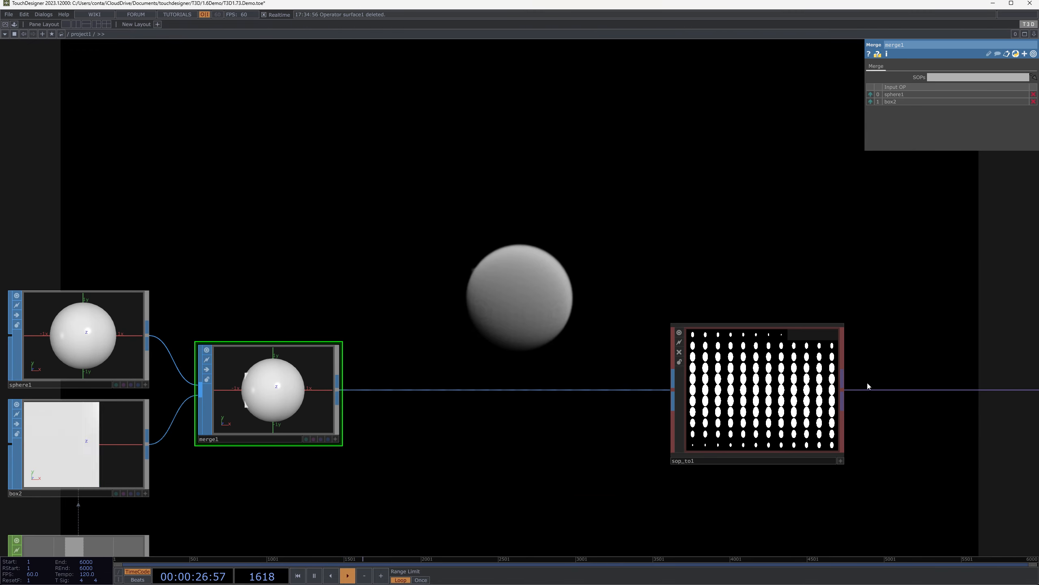
left_click(808, 389)
left_click_drag(754, 258, 688, 302)
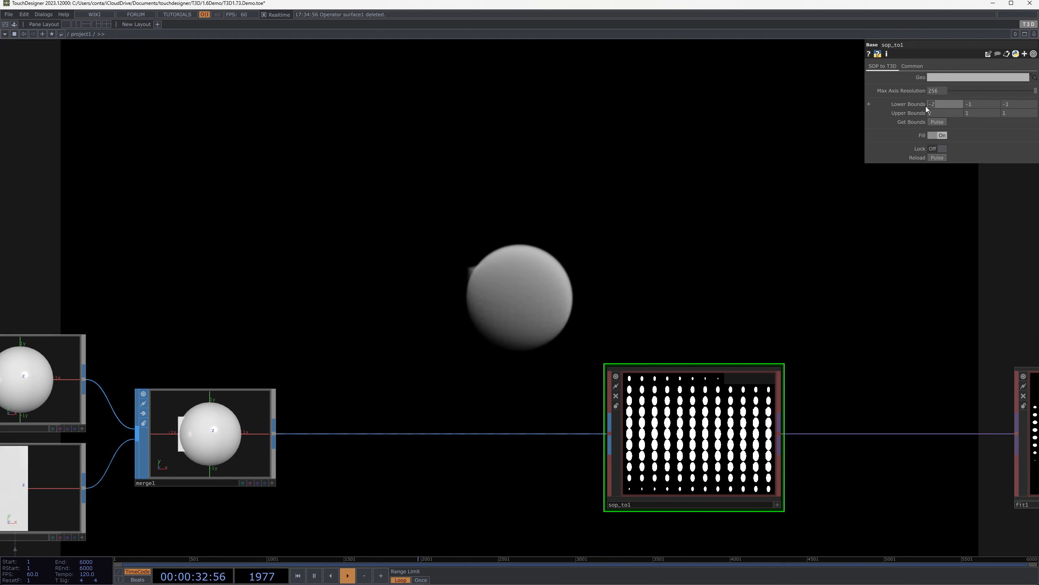
Examine sop_to1's lower and upper bounds and read the operator information for it and its output connection
key("Tab")
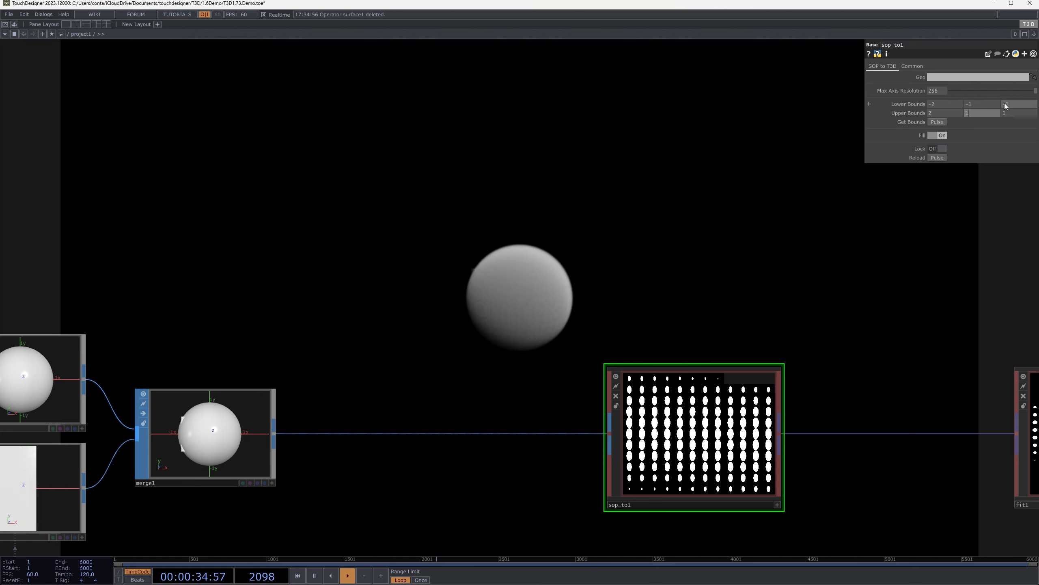
left_click(940, 103)
left_click(979, 106)
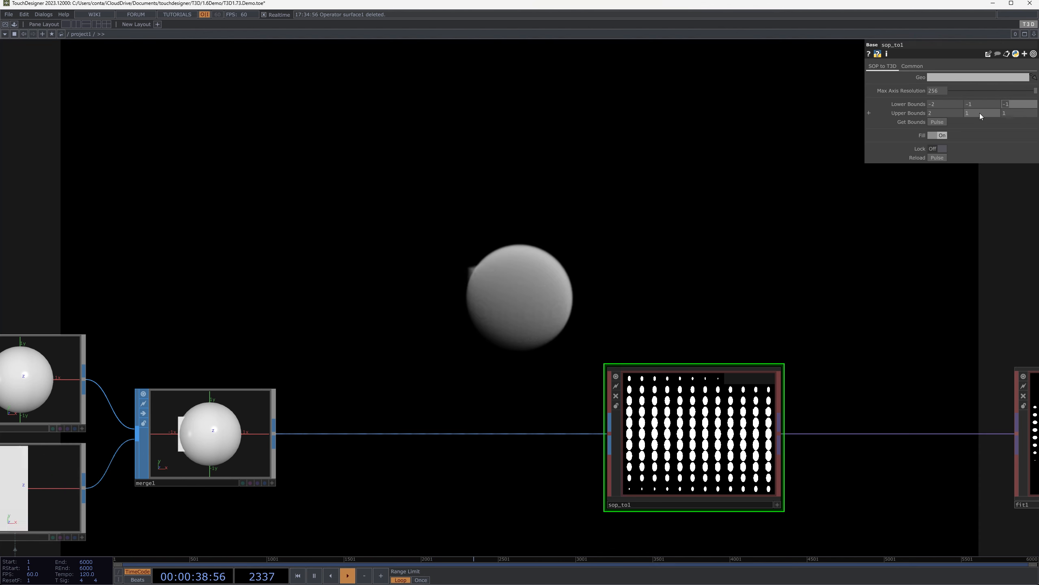
left_click(1013, 198)
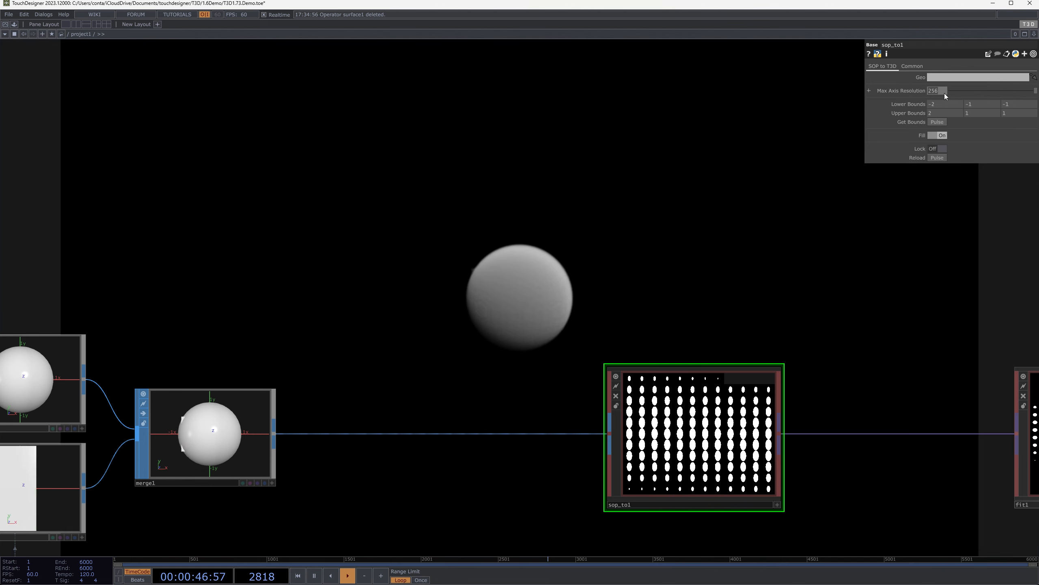
middle_click(727, 415)
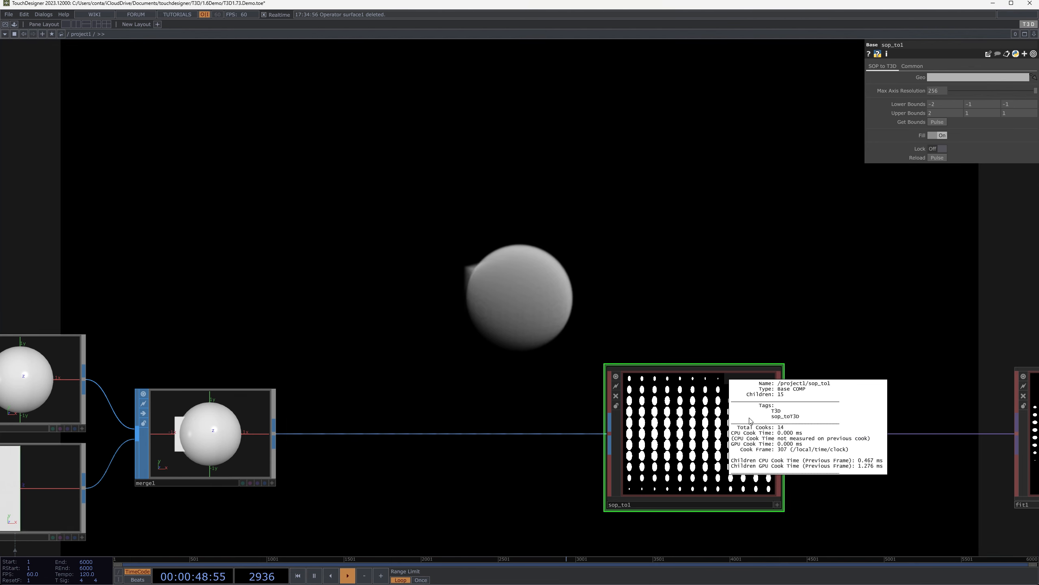
middle_click(844, 436)
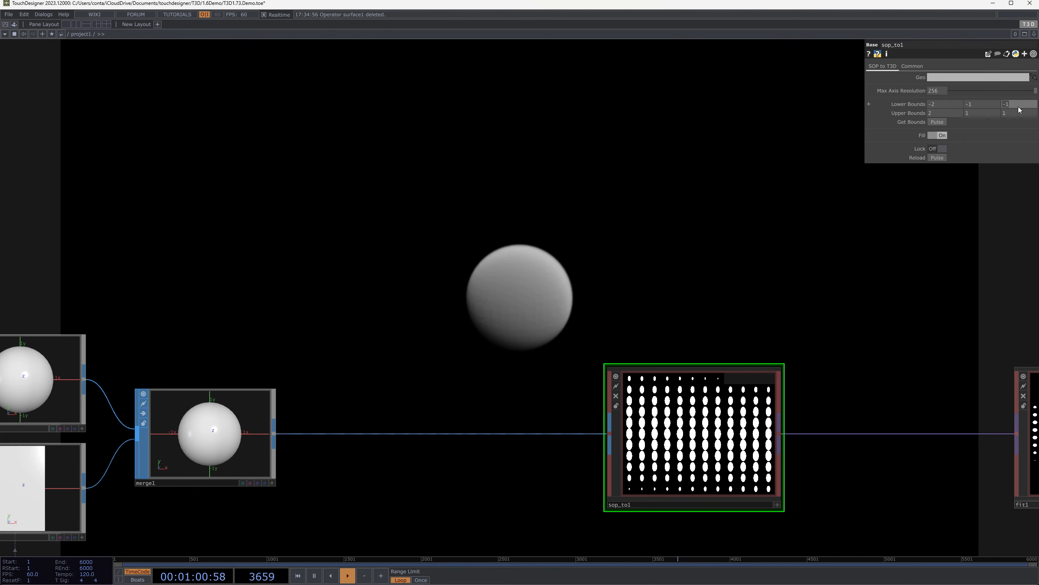
Set sop_to1's Z bounds to -0.5 for the lower and 0.5 for the upper
type("-0.5")
key("Tab")
key("Tab")
key("Tab")
type("0.5")
key("Return")
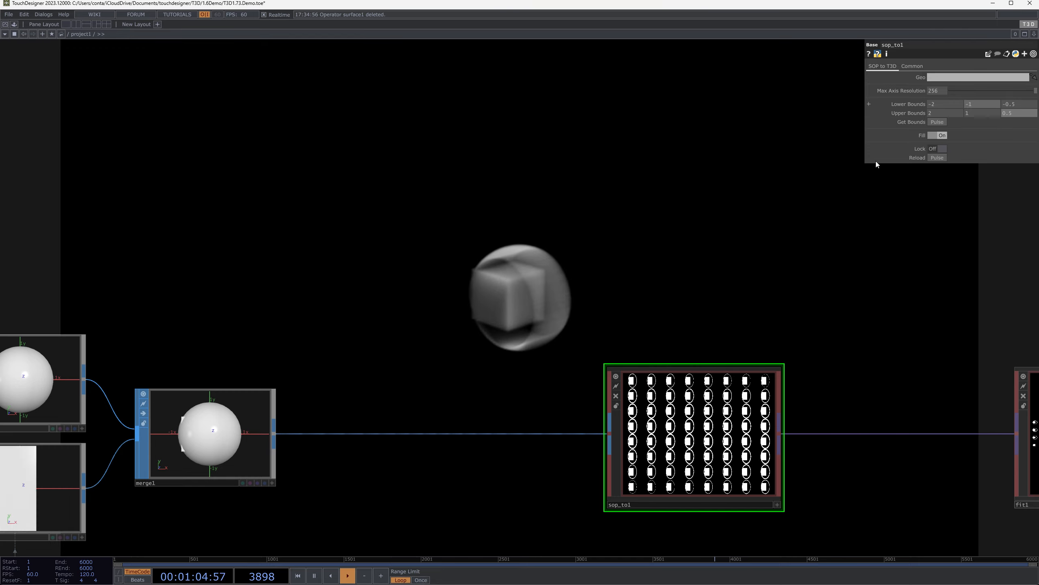
View the cropped sphere-and-box volume in full-screen output and return to examine sop_to1's slice preview
left_click_drag(532, 297, 559, 309)
key("F1")
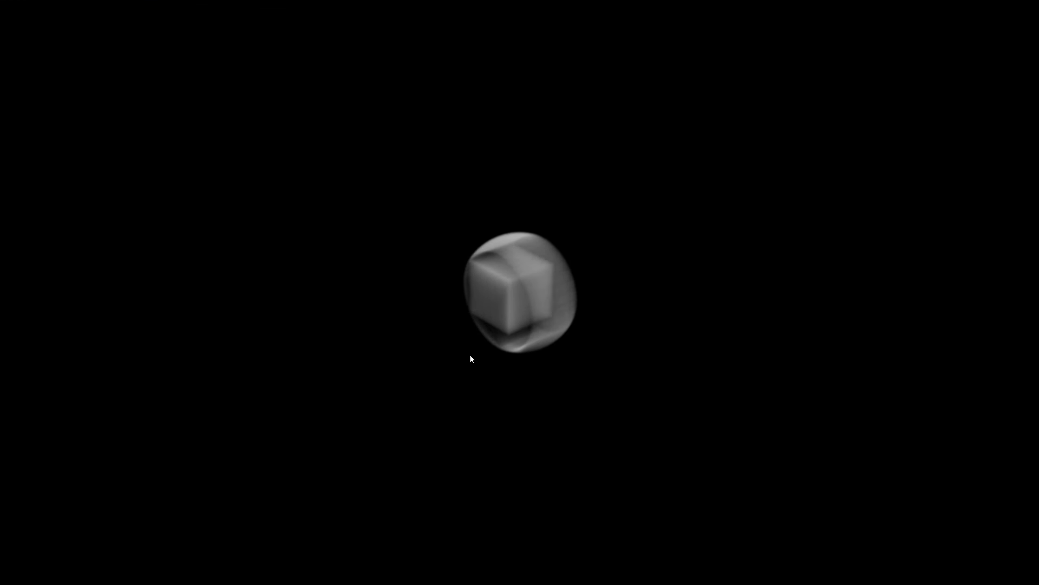
key("Escape")
left_click_drag(672, 286, 439, 259)
scroll(804, 390, "up", 3)
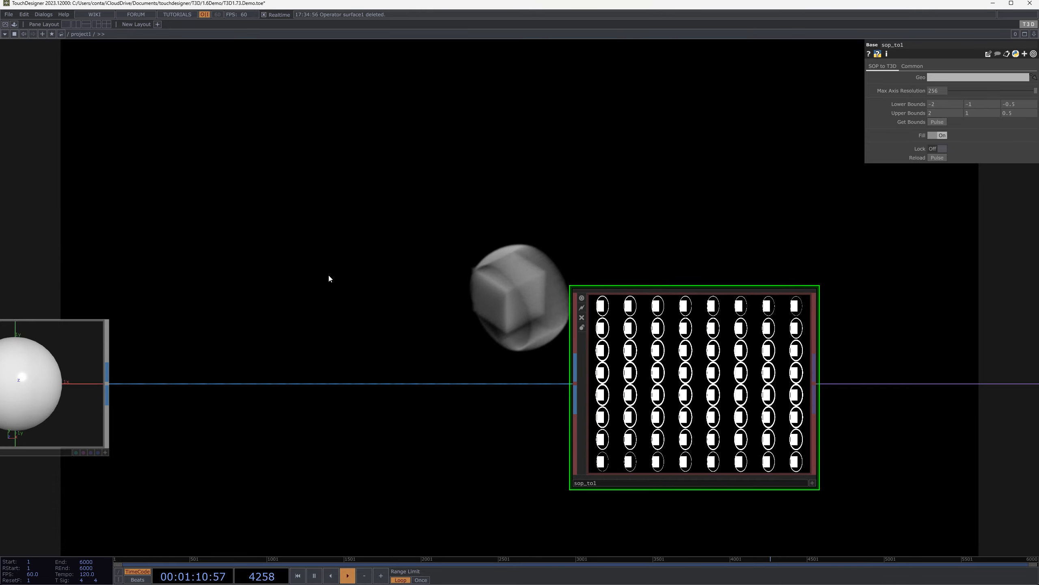
Move sop_to1 closer to merge1, leaving more space before fit1
left_click_drag(328, 273, 529, 271)
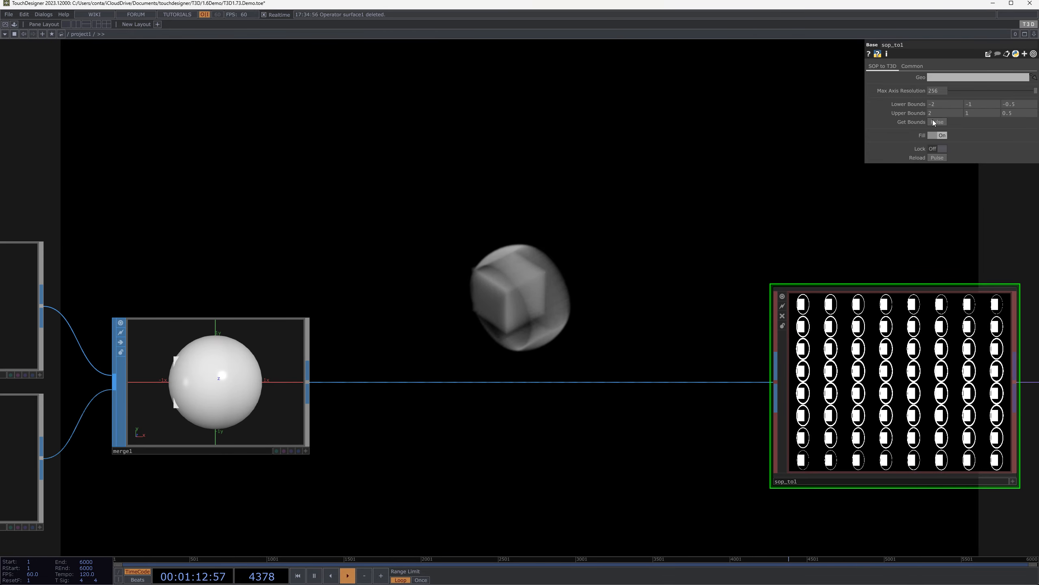
left_click_drag(963, 257, 741, 256)
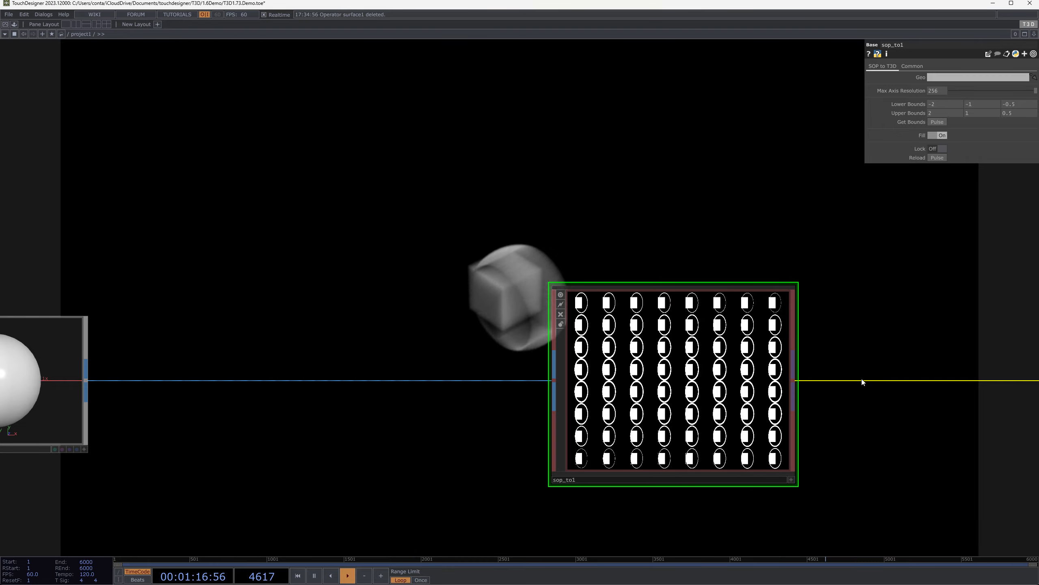
left_click_drag(923, 284, 651, 286)
scroll(651, 283, "down", 5)
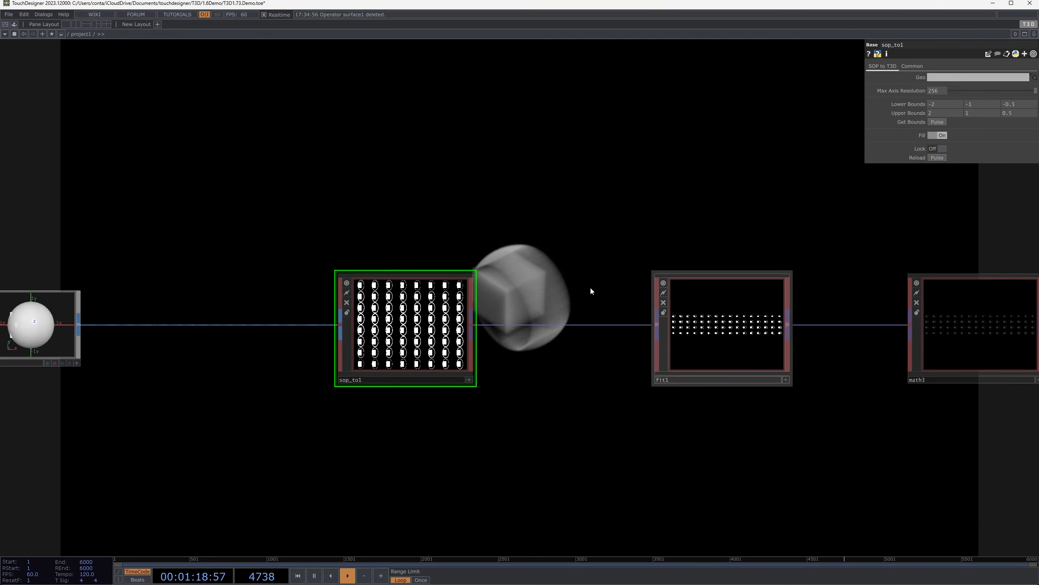
left_click_drag(446, 301, 310, 303)
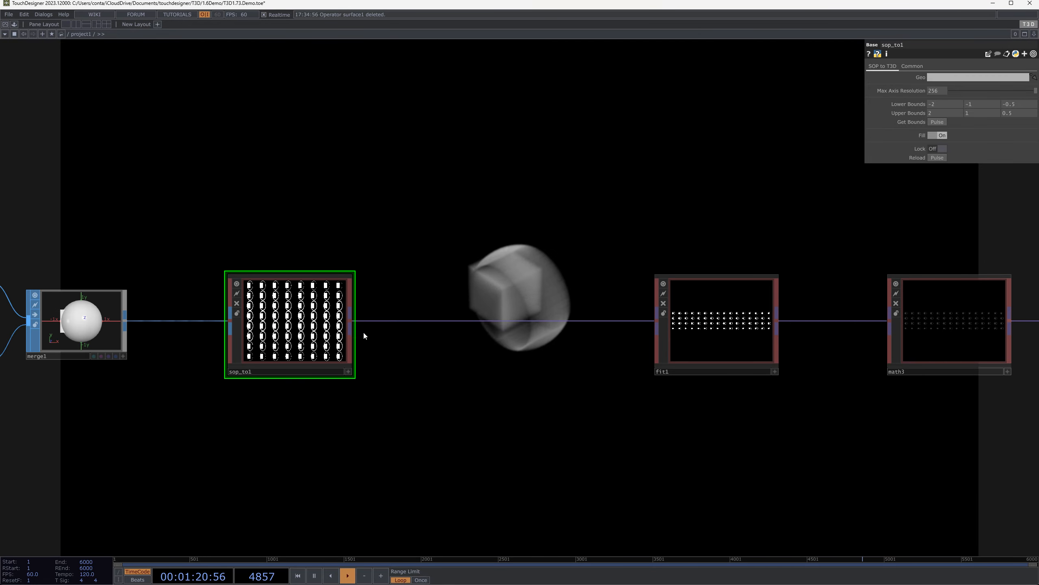
Check sop_to1's output texture information with a temporary T3D Null operator placed between sop_to1 and fit1
right_click(351, 319)
type("nu")
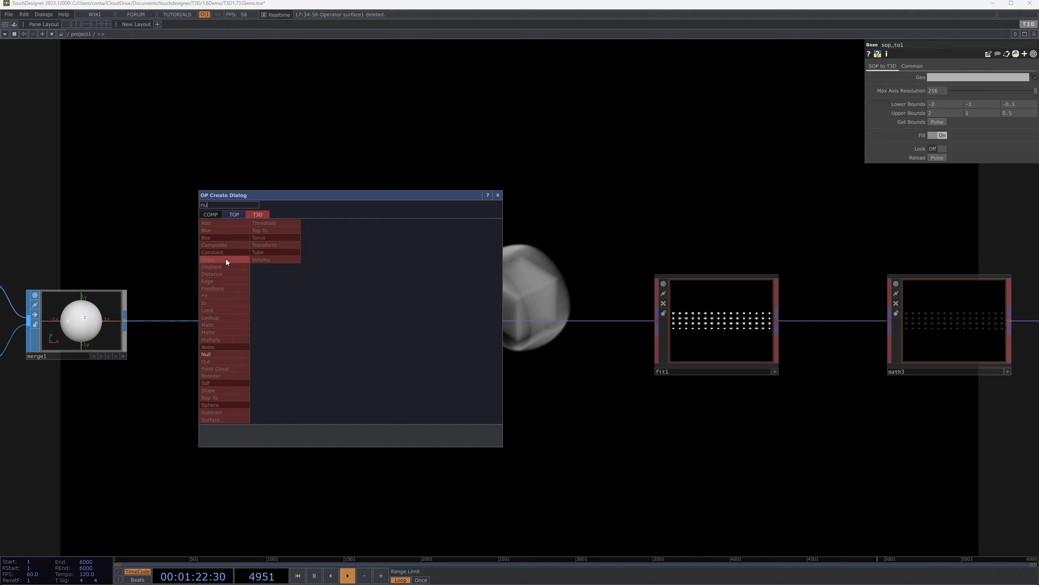
left_click(219, 354)
left_click(500, 303)
middle_click(523, 315)
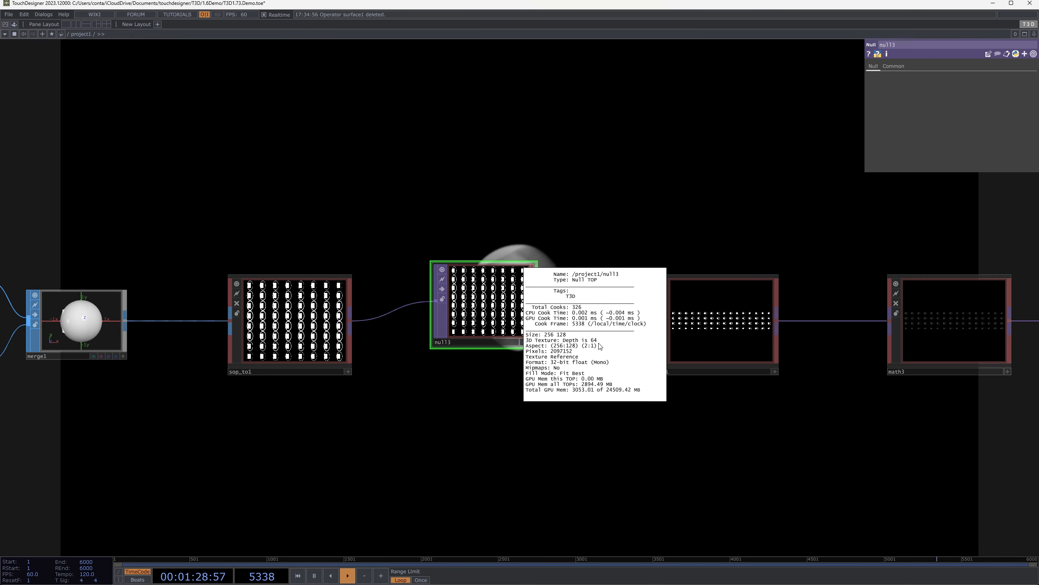
middle_click_drag(502, 311, 507, 312)
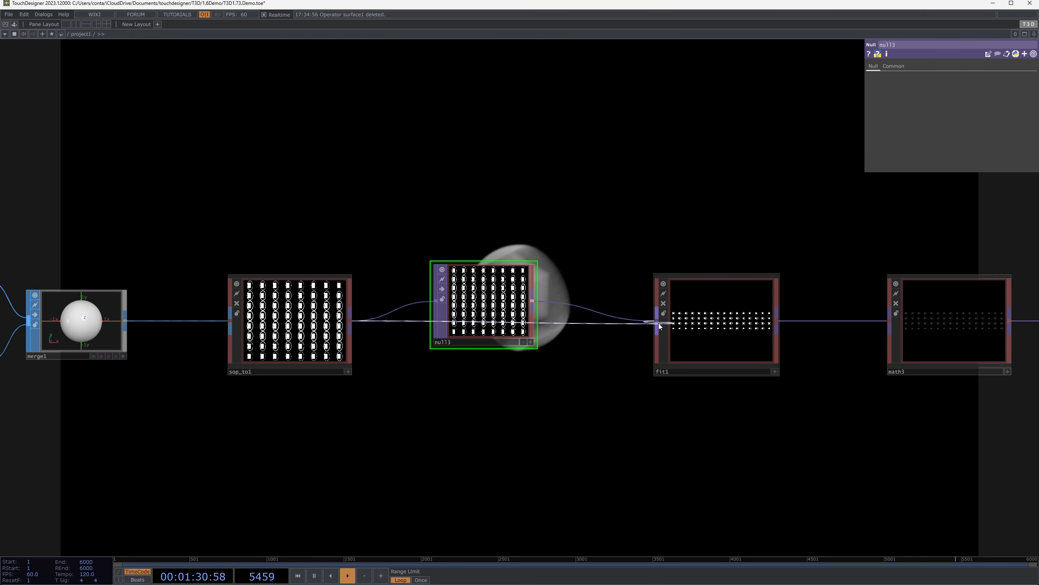
key("Delete")
Set sop_to1's Z bounds to -1 for the lower and 1 for the upper
left_click(351, 315)
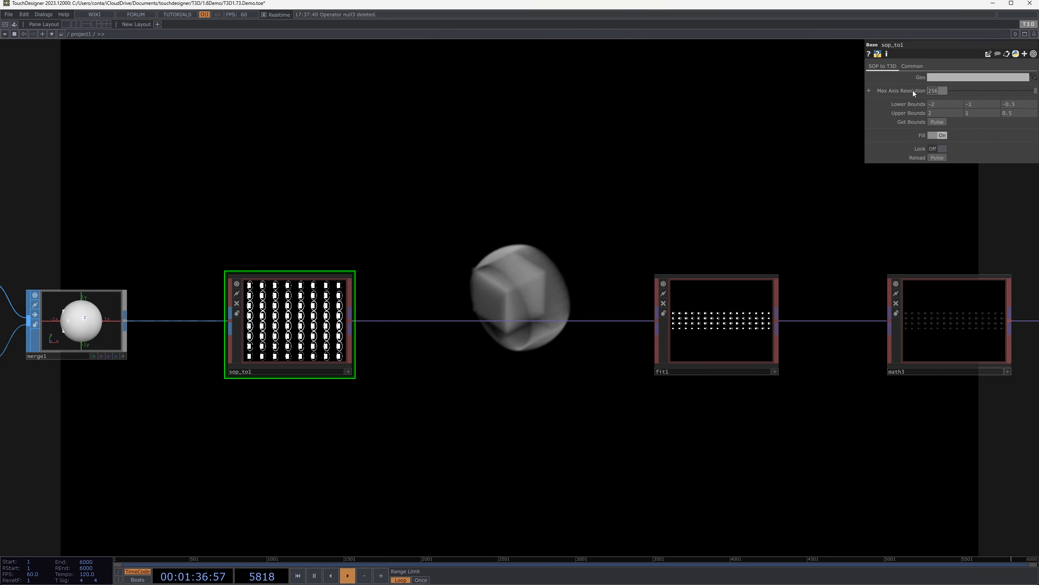
left_click_drag(466, 309, 474, 304)
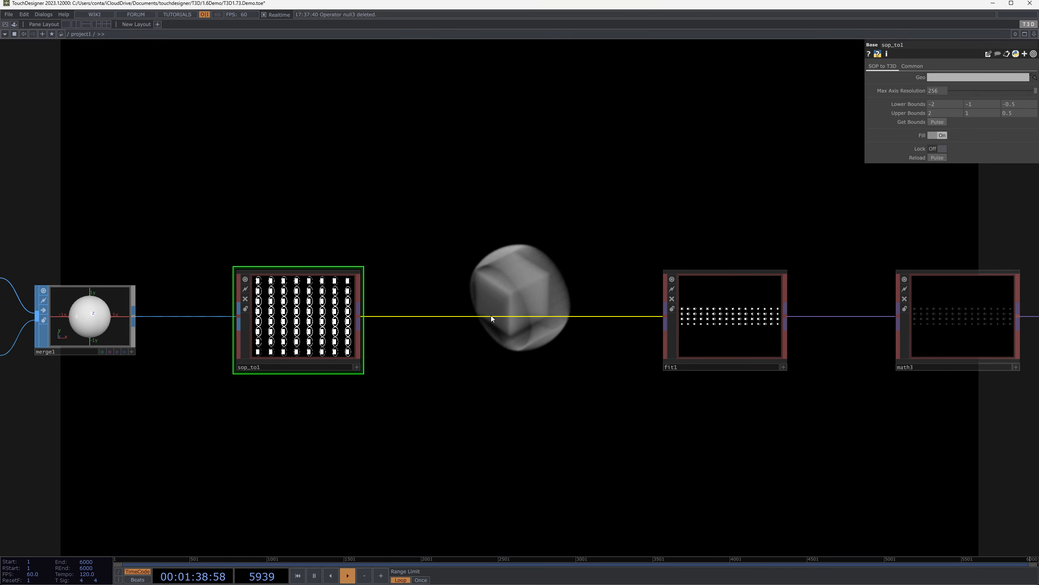
left_click_drag(374, 237, 490, 249)
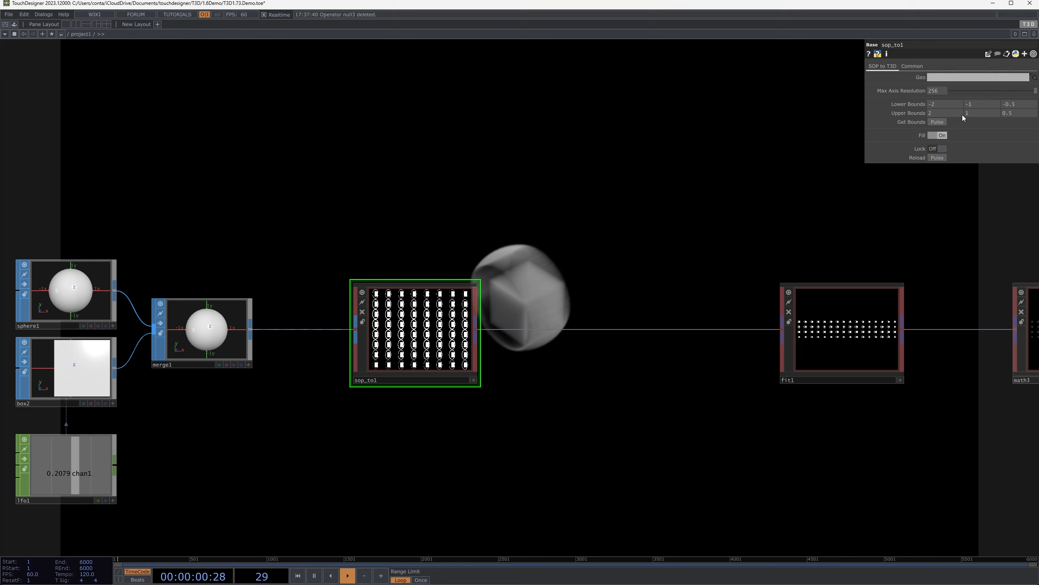
left_click(1006, 103)
type("-1")
left_click(1025, 114)
type("1")
key("Return")
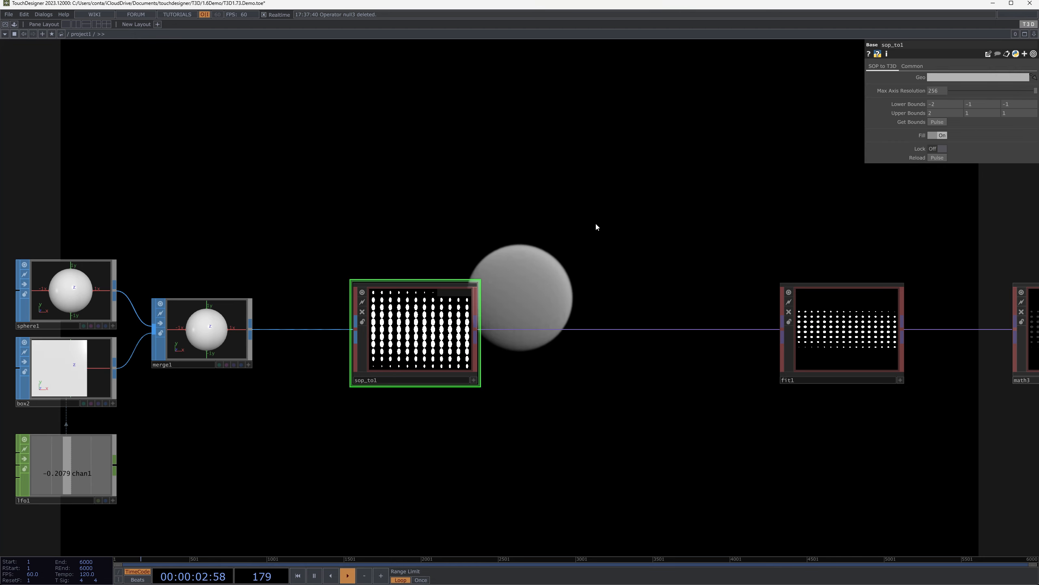
Move fit1 closer to sop_to1 in the network
left_click_drag(639, 230, 659, 267)
mouse_move(916, 105)
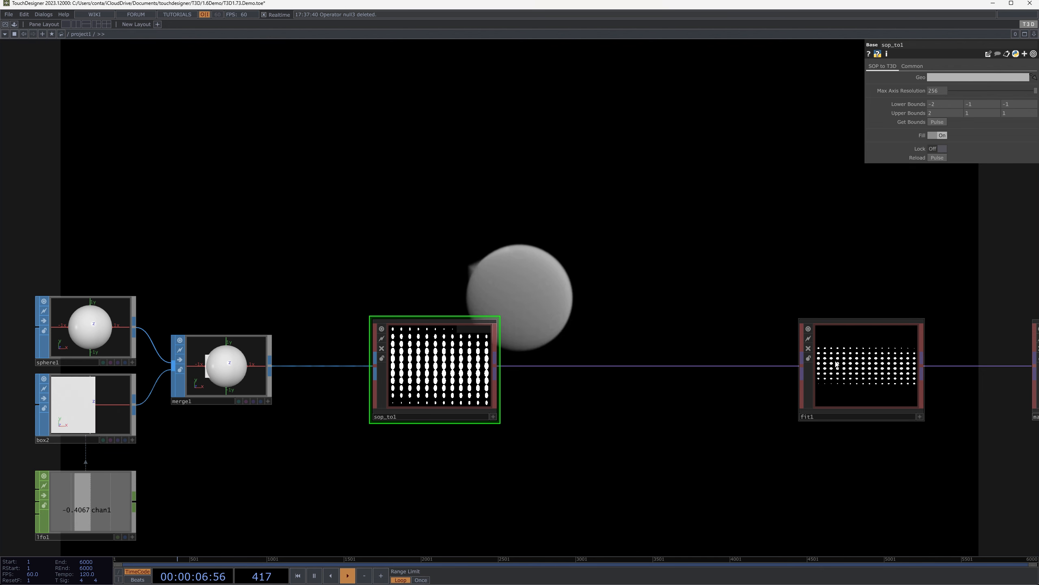
left_click_drag(864, 381, 662, 354)
Check fit1's output texture information with a temporary T3D Null operator placed after it
right_click(709, 370)
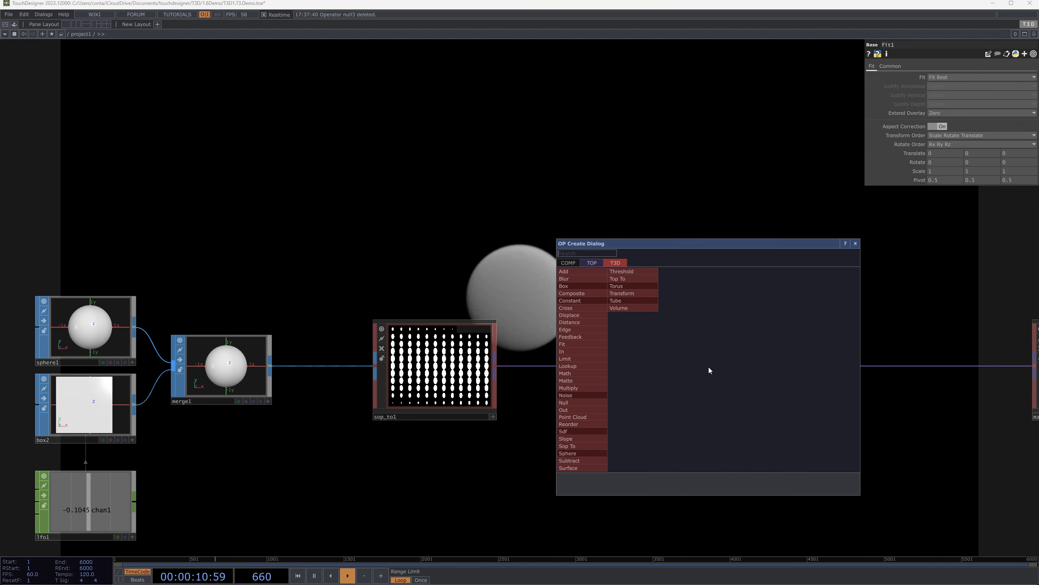
left_click(577, 404)
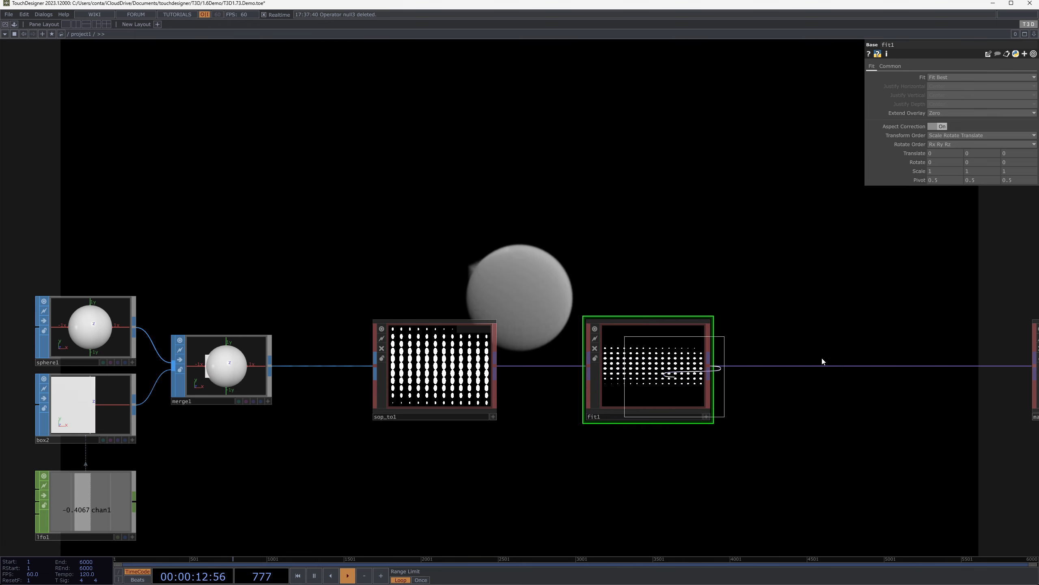
left_click(867, 356)
middle_click(871, 360)
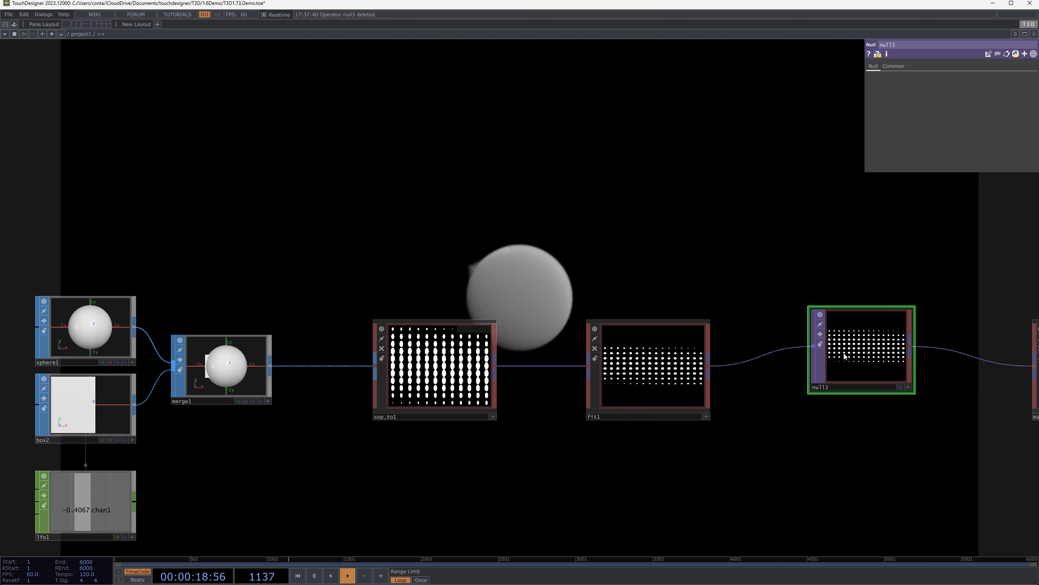
key("Delete")
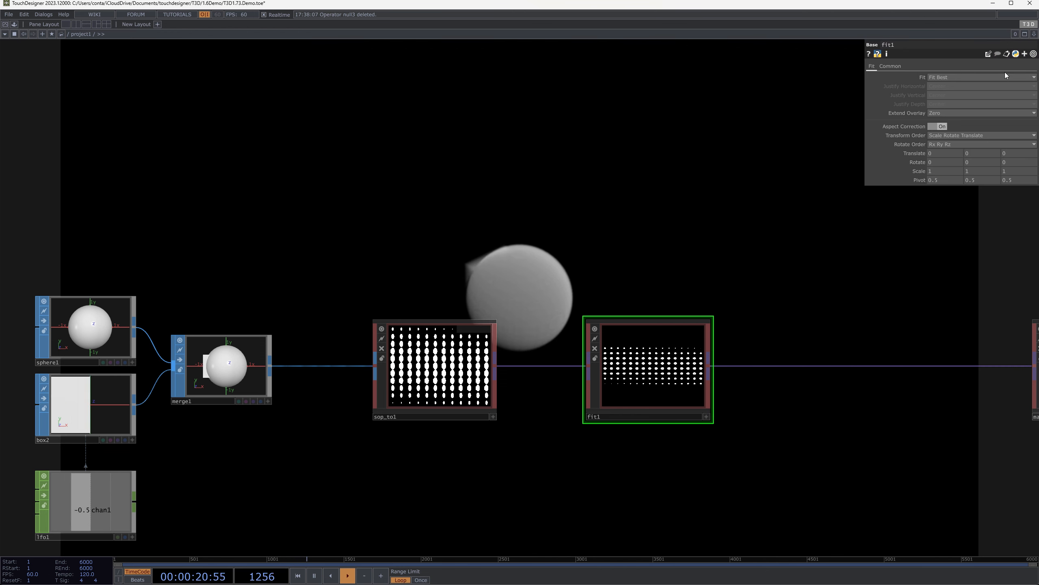
Set fit1's Fit mode to Fill and view the render in full-screen output
left_click(950, 74)
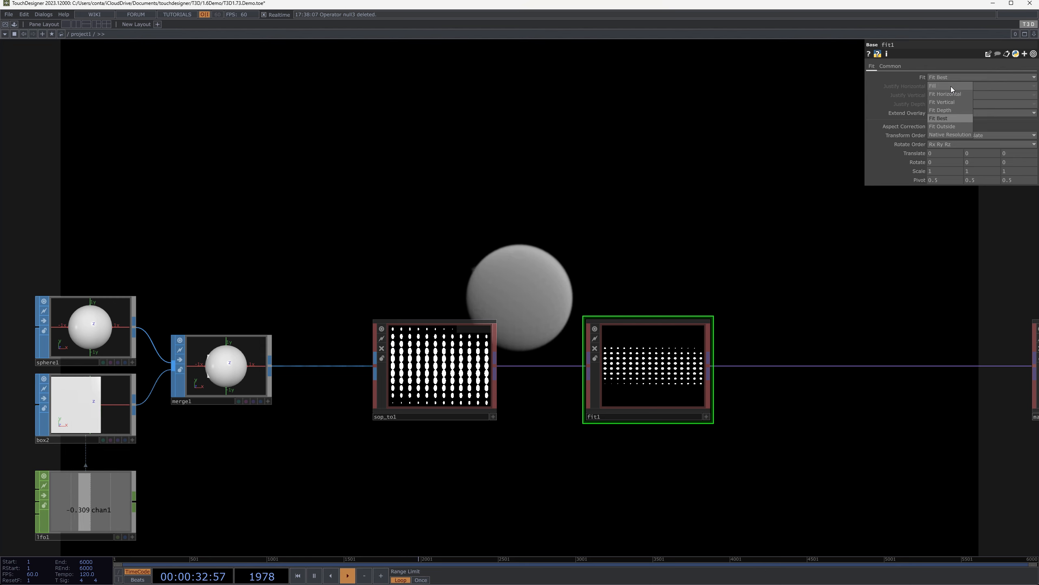
left_click(951, 86)
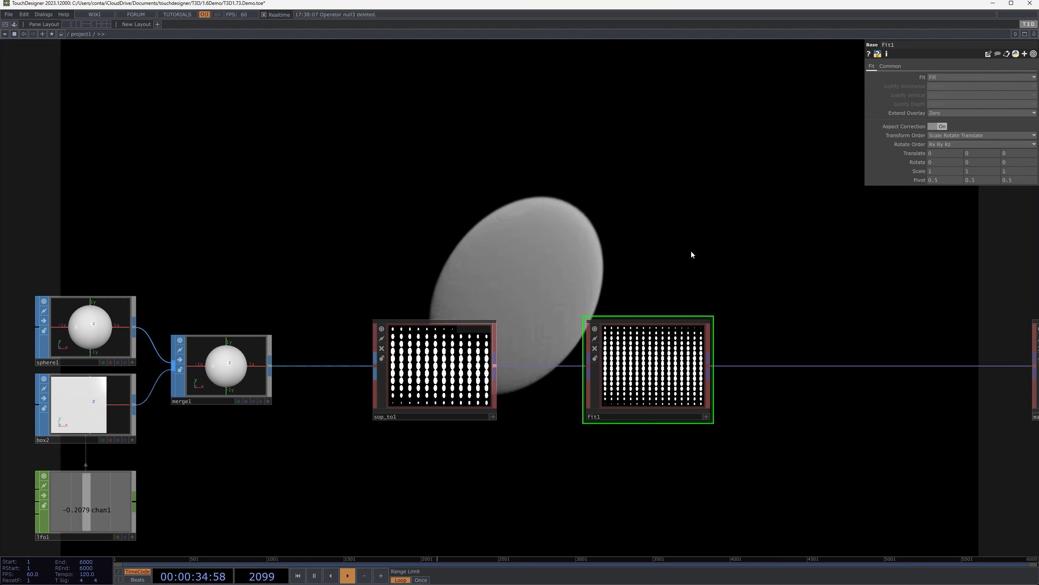
key("F1")
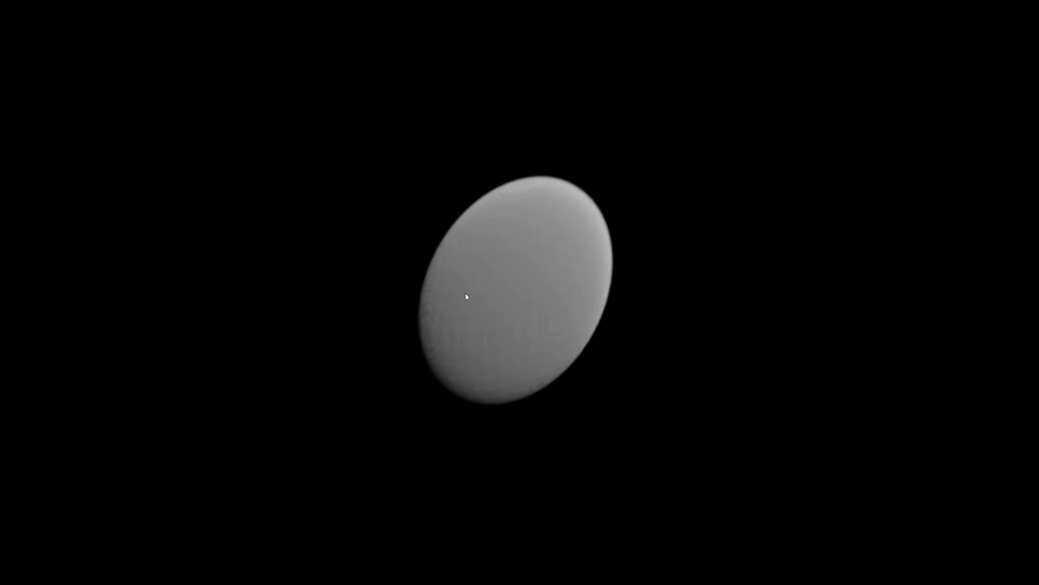
key("Escape")
left_click_drag(679, 276, 723, 259)
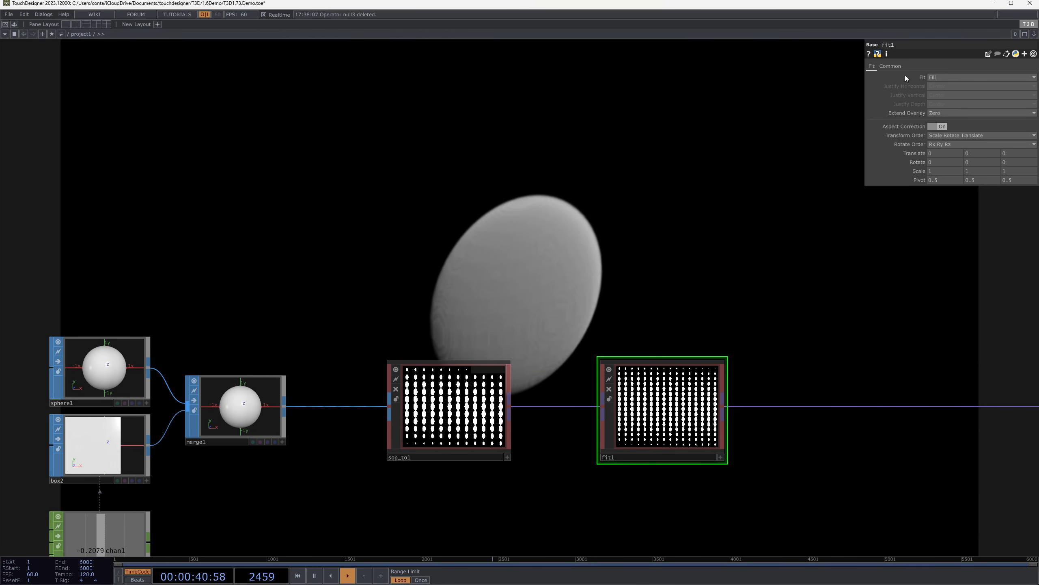
Set fit1's Fit mode to Fit Best
left_click(953, 77)
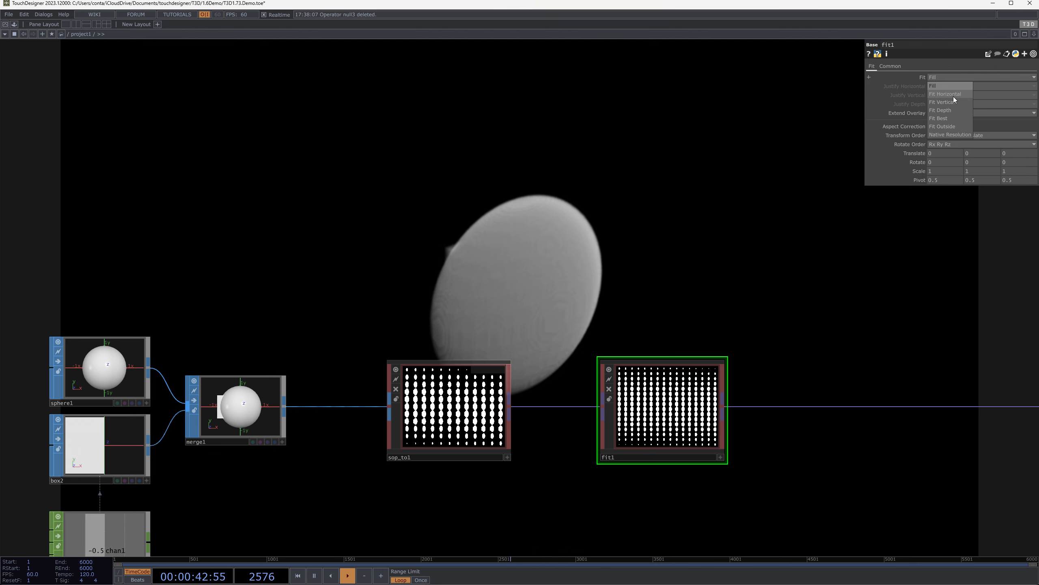
left_click(958, 117)
left_click_drag(696, 354, 705, 343)
Space out the chain by moving fit1 and sop_to1 farther away from merge1
left_click_drag(687, 428, 945, 422)
left_click(466, 410)
left_click_drag(485, 383, 582, 383)
left_click_drag(629, 277, 795, 333)
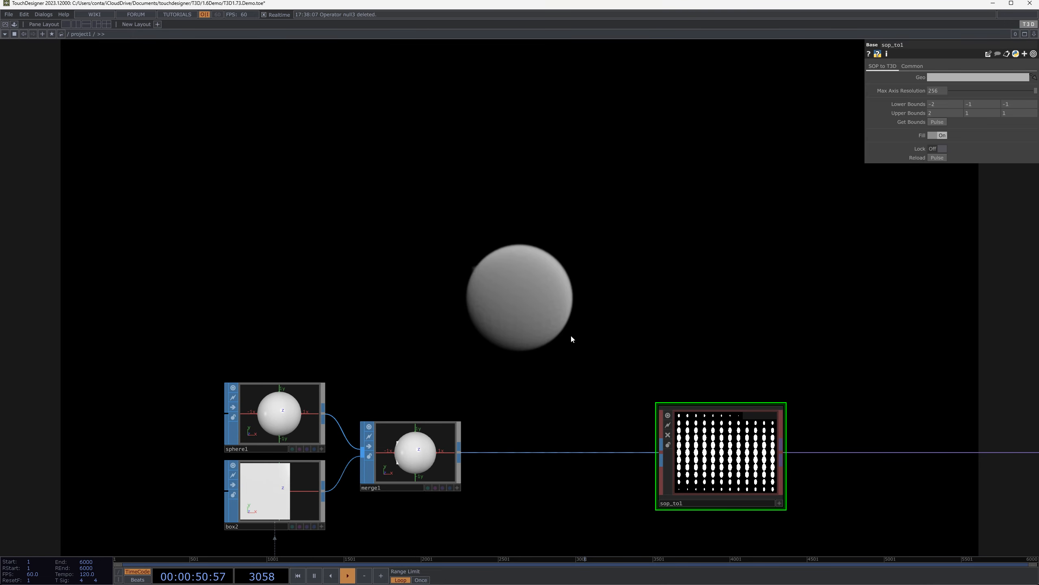
Add a Torus SOP to the network above sphere1 and merge1
left_click_drag(570, 335, 574, 334)
left_click_drag(940, 104, 916, 106)
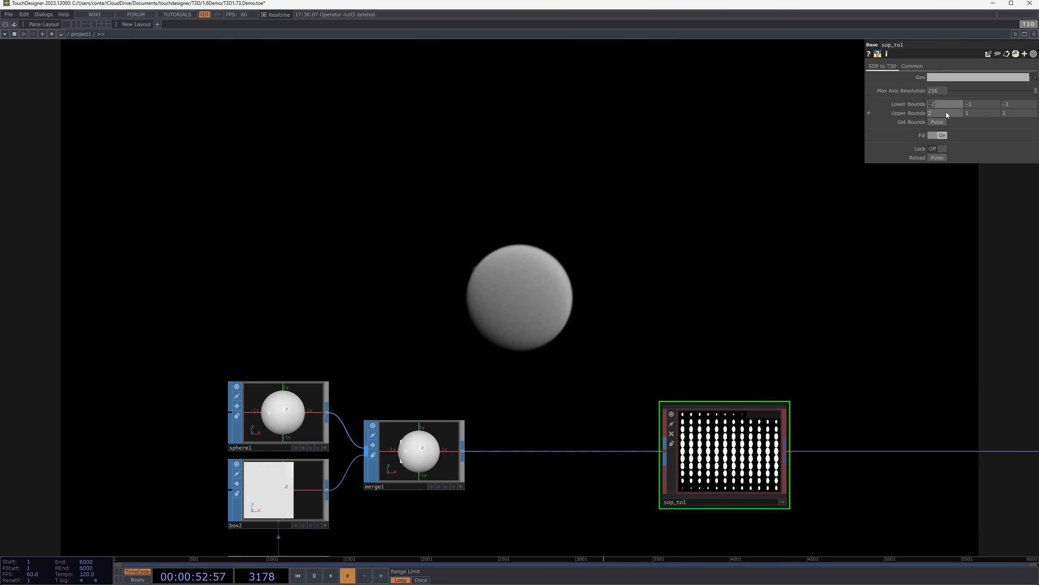
key("Tab")
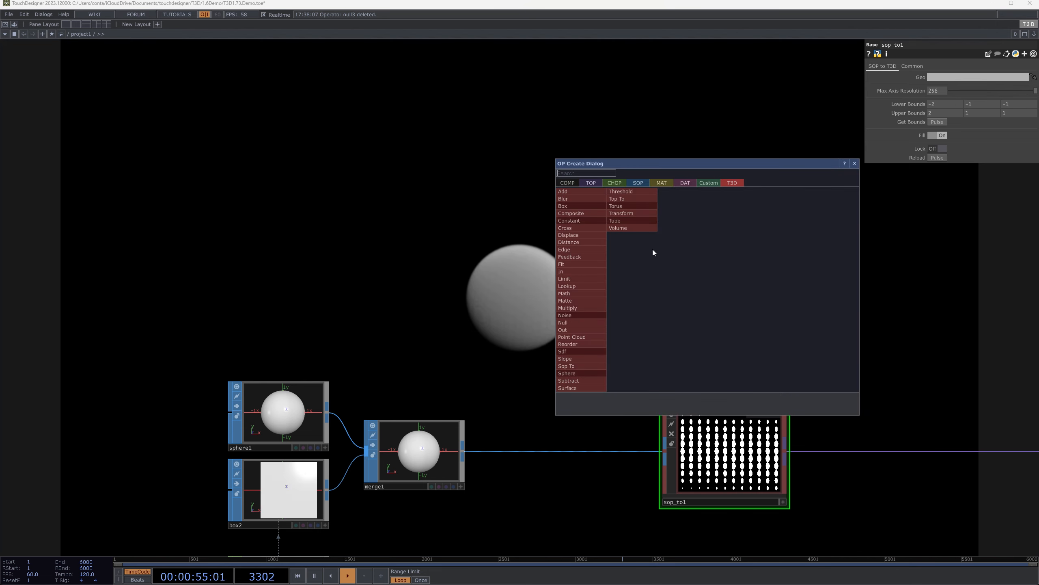
left_click(645, 182)
type("to")
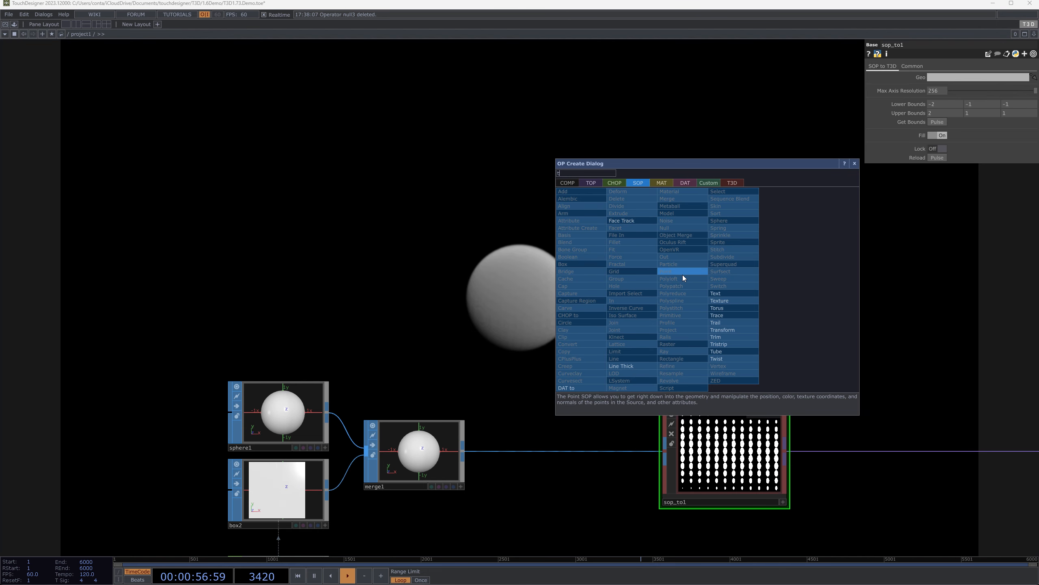
left_click(734, 308)
left_click(327, 266)
Check torus2's operator information and wire torus2 into sop_to1 in place of merge1
middle_click(376, 296)
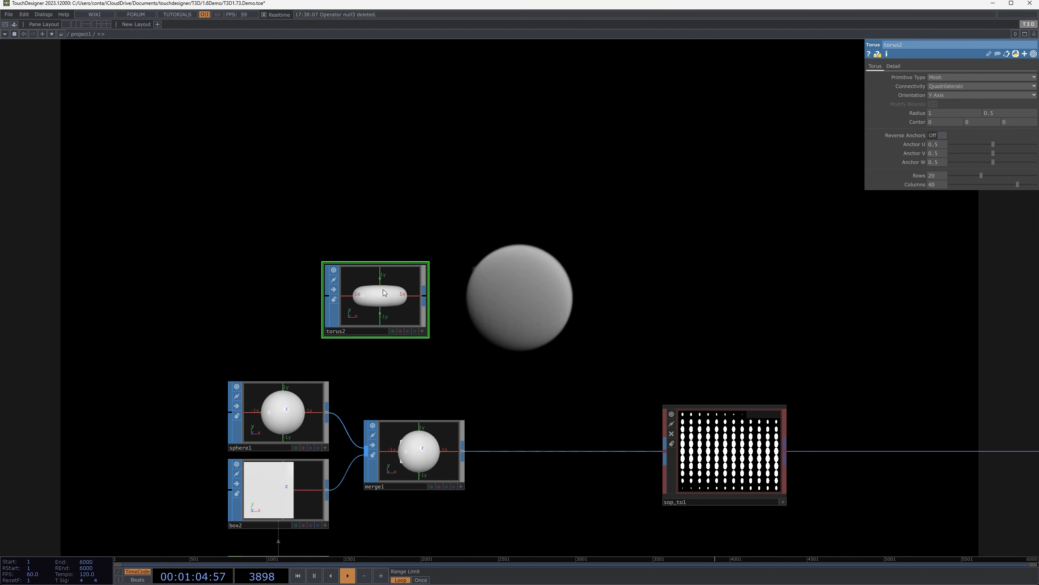
middle_click(383, 330)
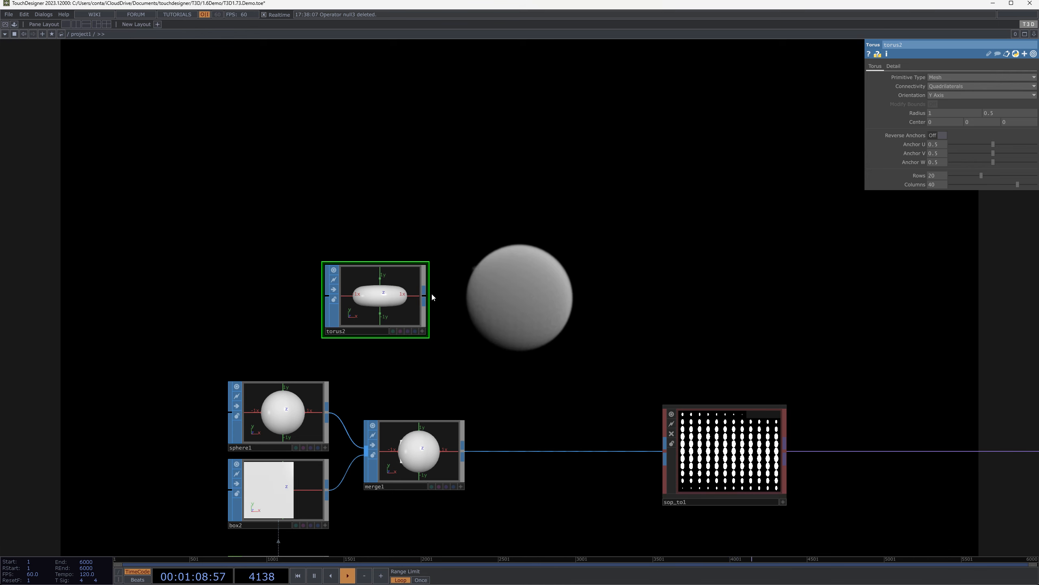
left_click_drag(426, 294, 664, 452)
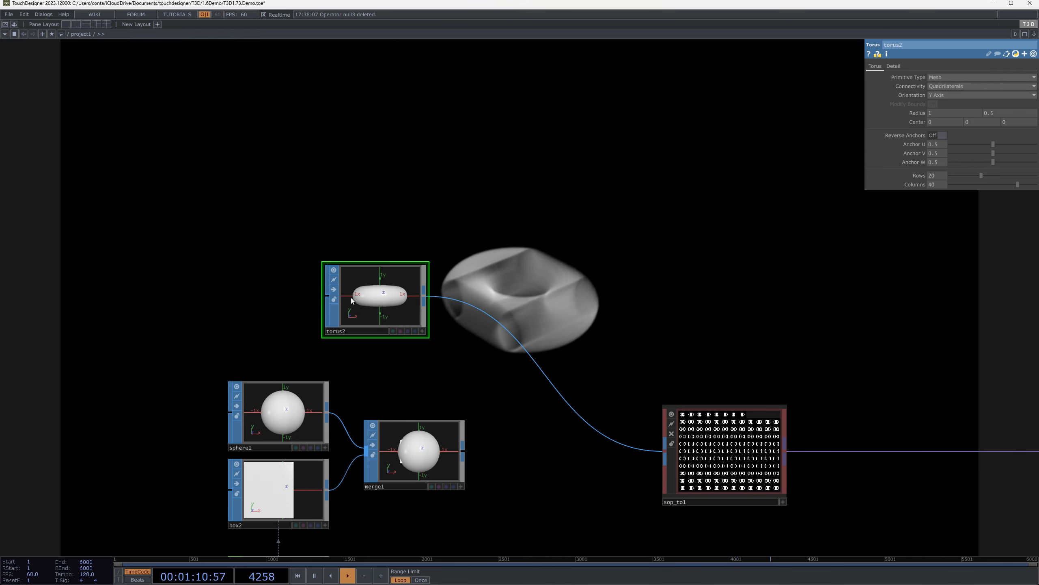
Get sop_to1's bounds from its torus input and compare them with torus2's operator information
left_click(717, 426)
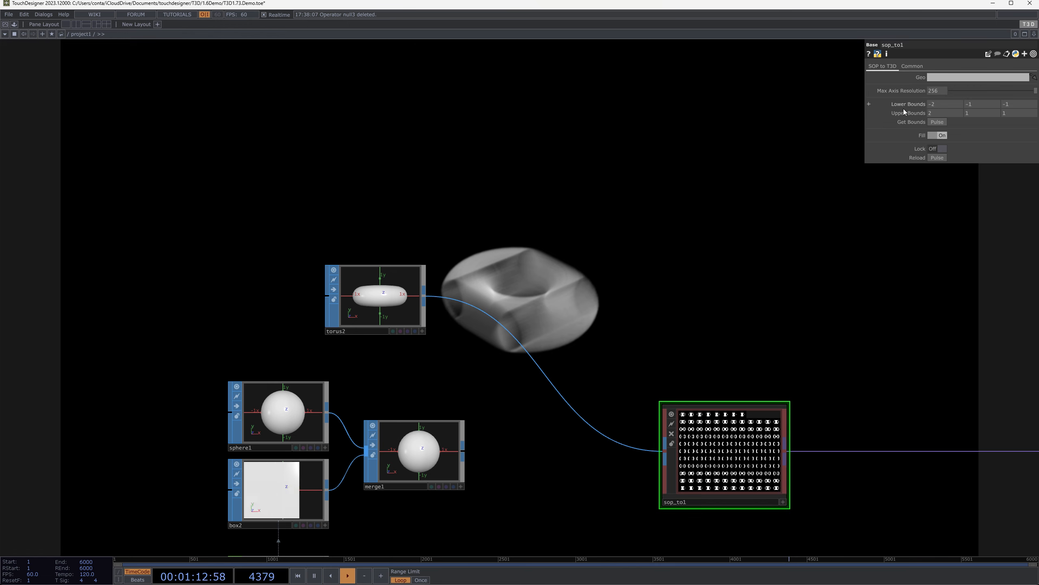
left_click(942, 124)
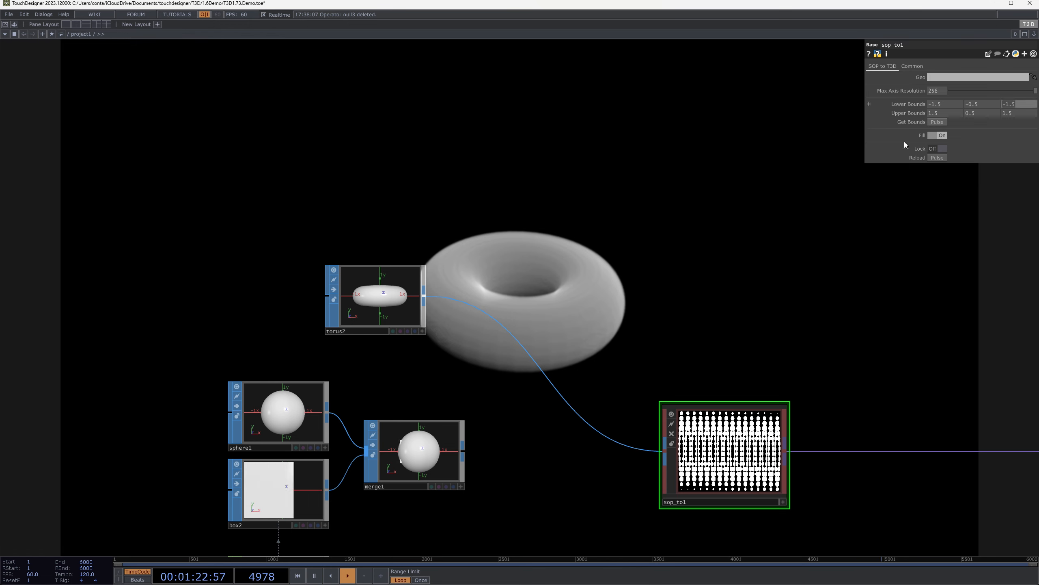
left_click(395, 289)
middle_click(395, 290)
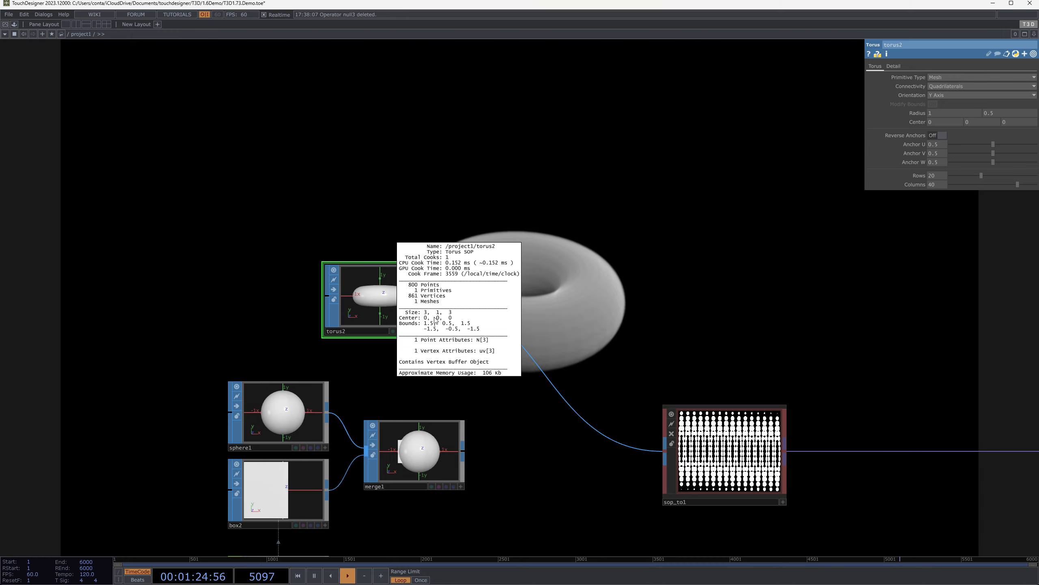
Move the sphere1, box2, lfo1 and merge1 group away from sop_to1 and place torus2 between merge1 and sop_to1
left_click(700, 449)
left_click_drag(781, 300, 703, 358)
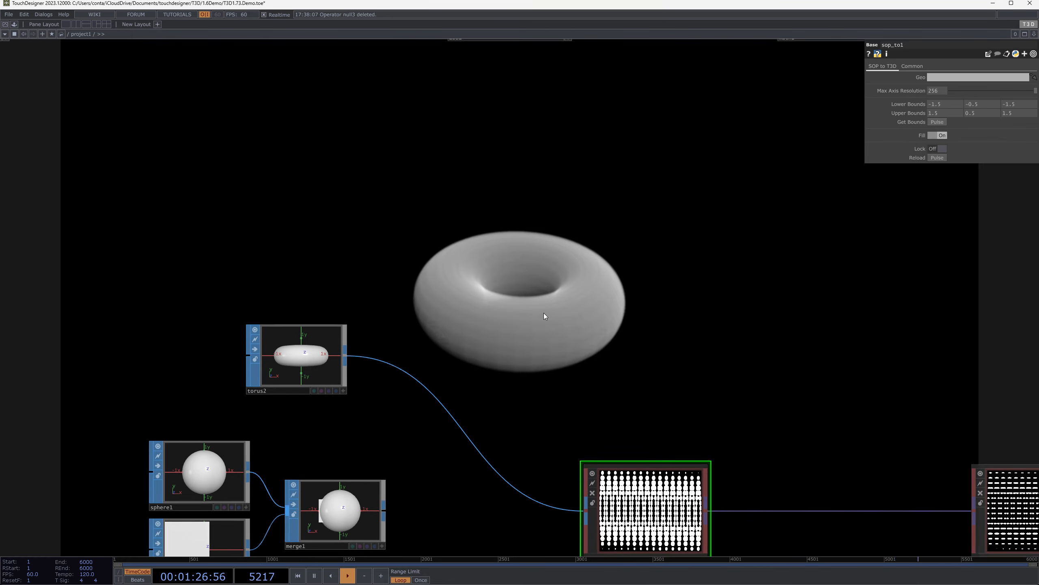
scroll(550, 316, "down", 3)
left_click_drag(605, 317, 605, 241)
right_click_drag(241, 314, 381, 455)
left_click_drag(380, 391, 242, 419)
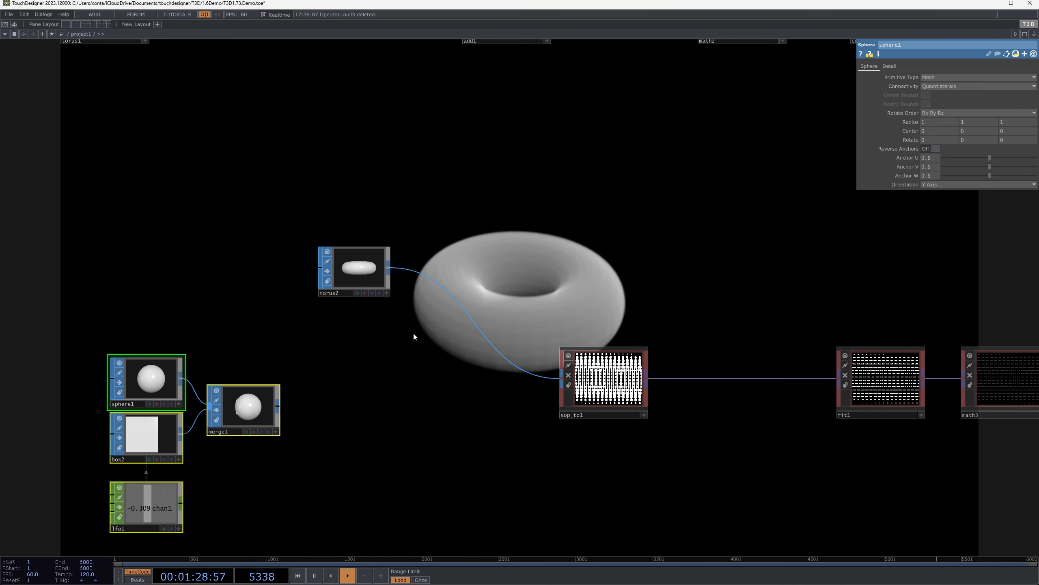
left_click(414, 336)
left_click_drag(354, 272, 452, 395)
Turn off Fill on sop_to1 and orbit around the hollow torus in full-screen output
left_click(609, 379)
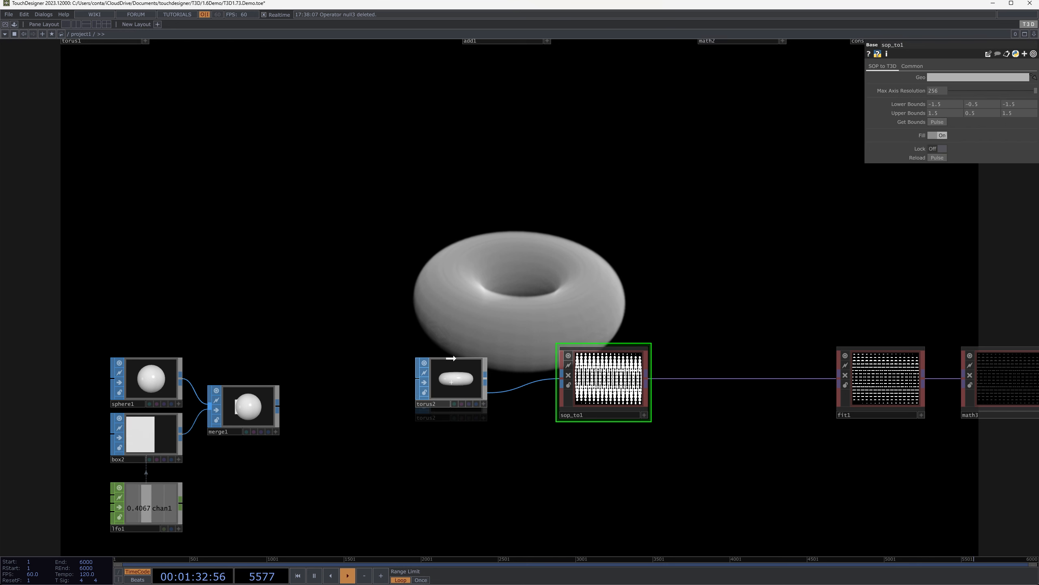
left_click_drag(654, 281, 658, 278)
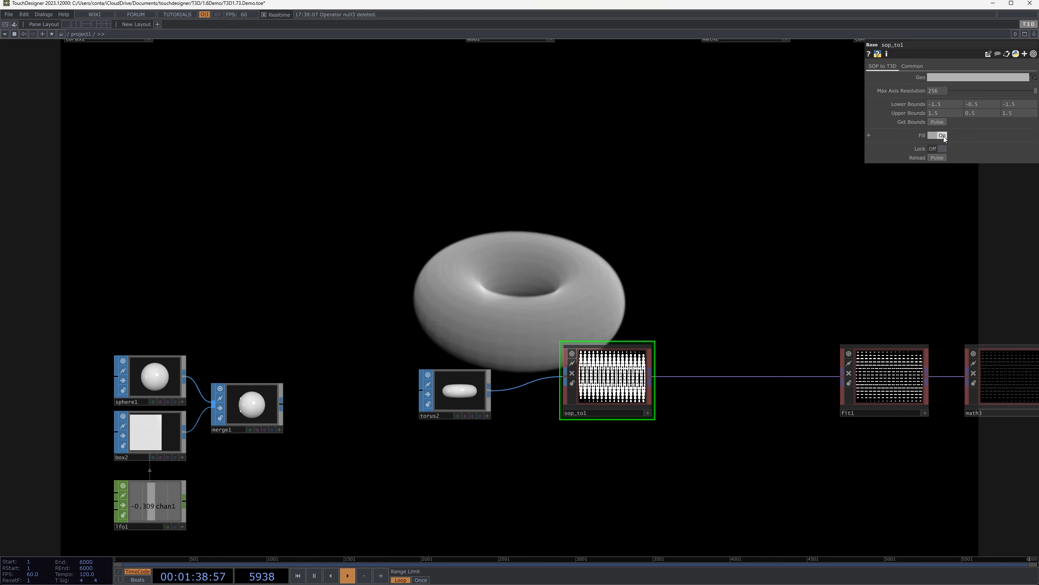
left_click(942, 135)
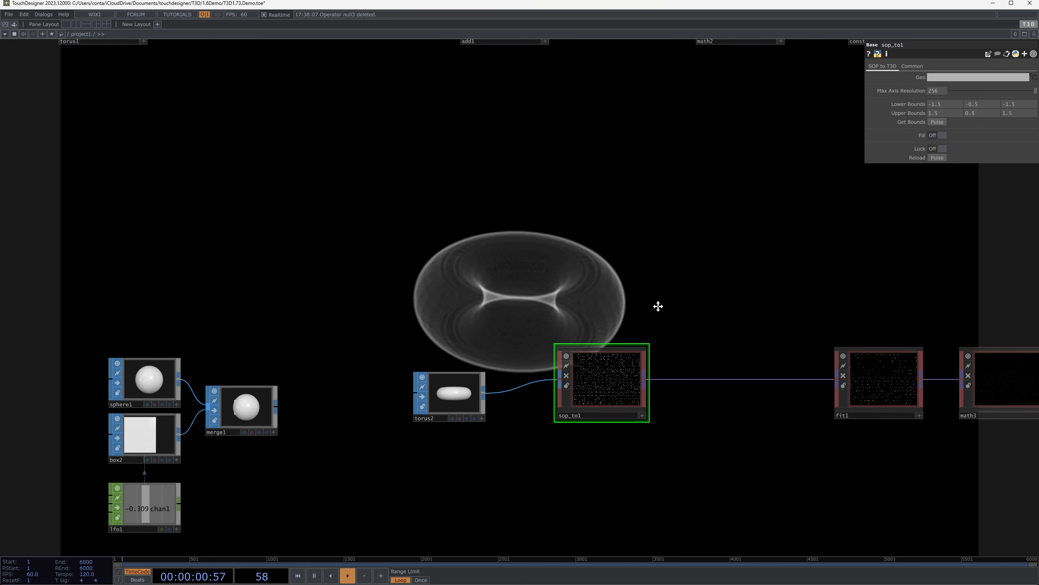
left_click_drag(657, 304, 600, 353)
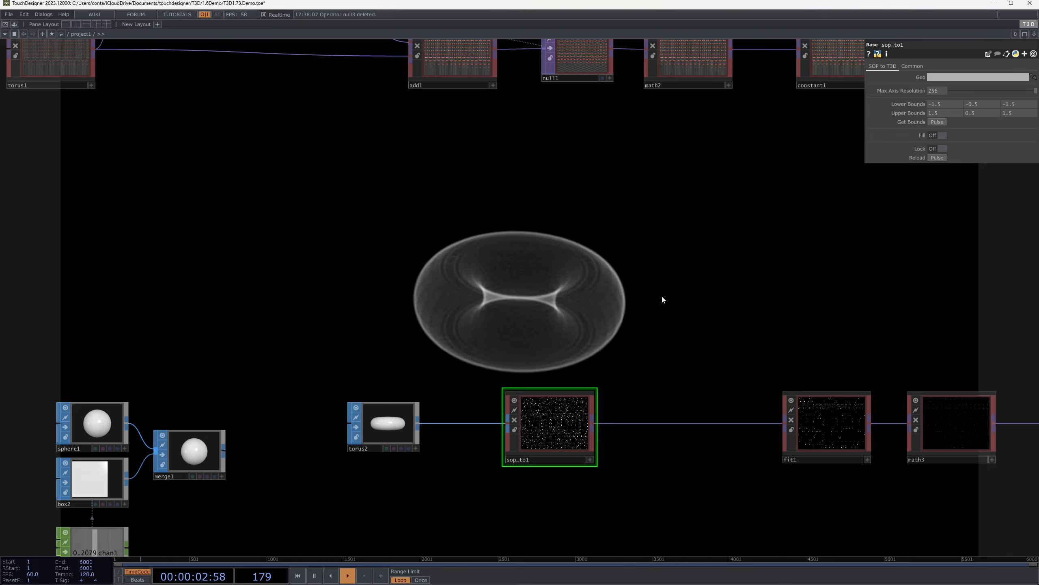
key("F1")
left_click_drag(503, 337, 535, 195)
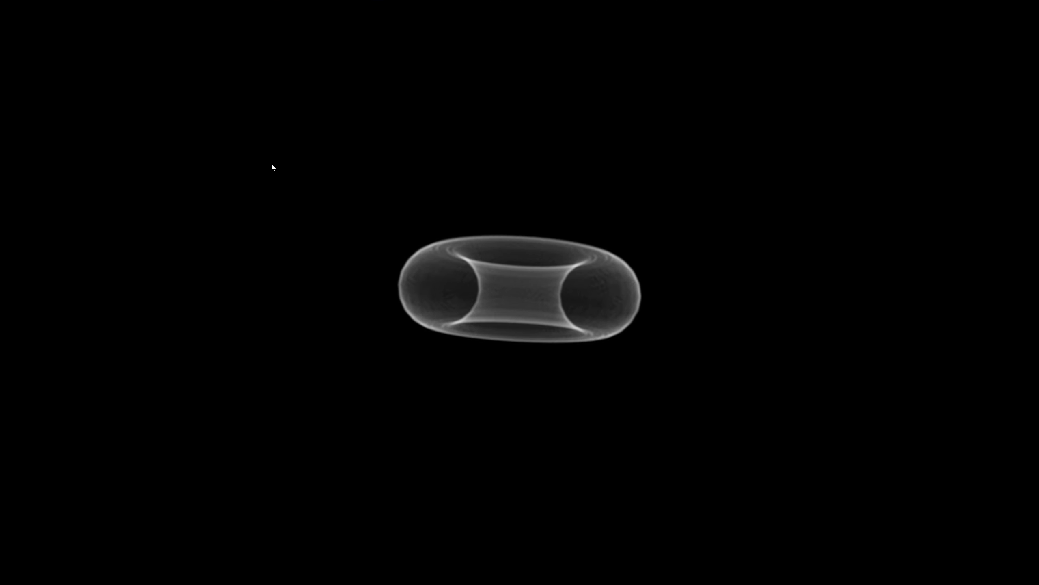
key("Escape")
Examine the unfilled torus slices in sop_to1's viewer and how they carry through fit1 and the rest of the chain
scroll(566, 430, "up", 6)
scroll(567, 387, "up", 5)
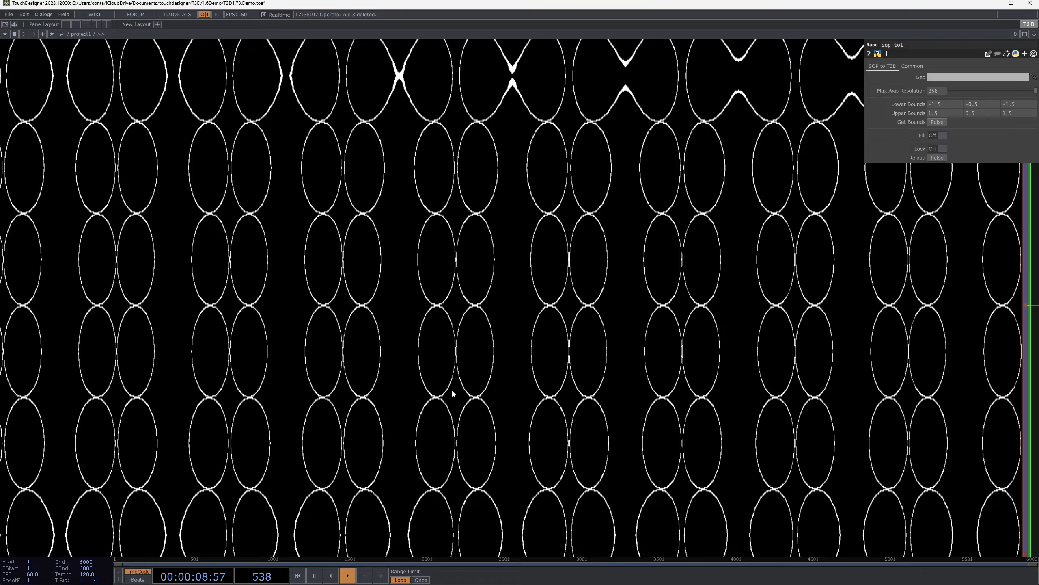
scroll(451, 389, "down", 6)
scroll(483, 236, "up", 4)
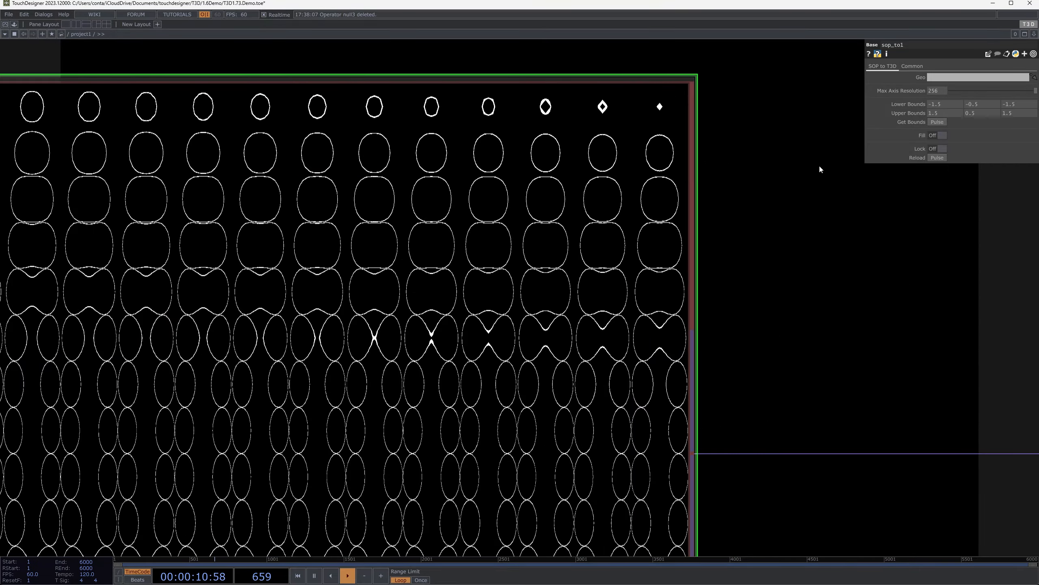
scroll(917, 313, "down", 8)
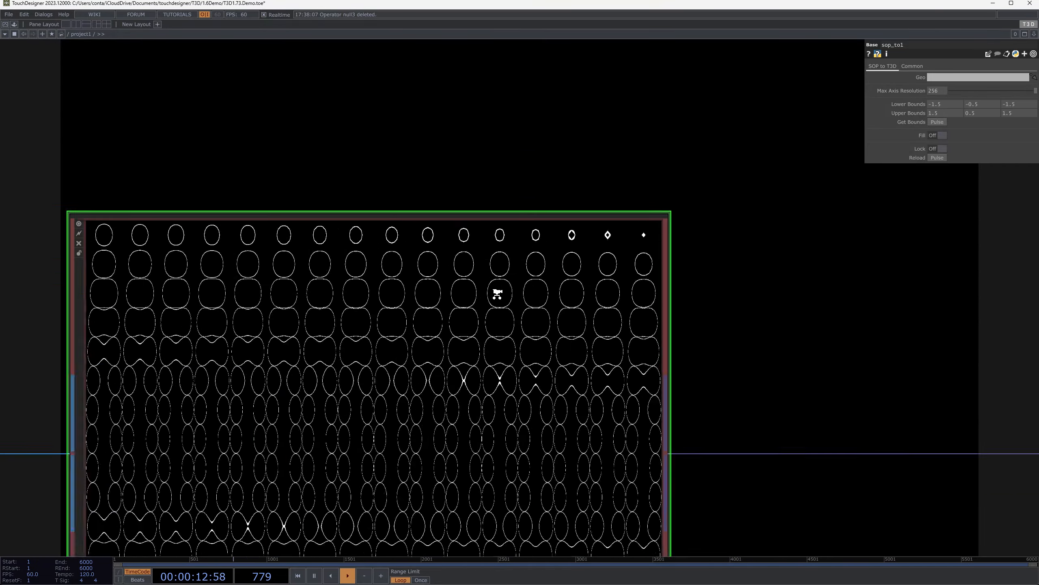
middle_click_drag(498, 294, 347, 328)
left_click_drag(269, 162, 550, 305)
scroll(611, 164, "down", 3)
left_click_drag(799, 214, 465, 233)
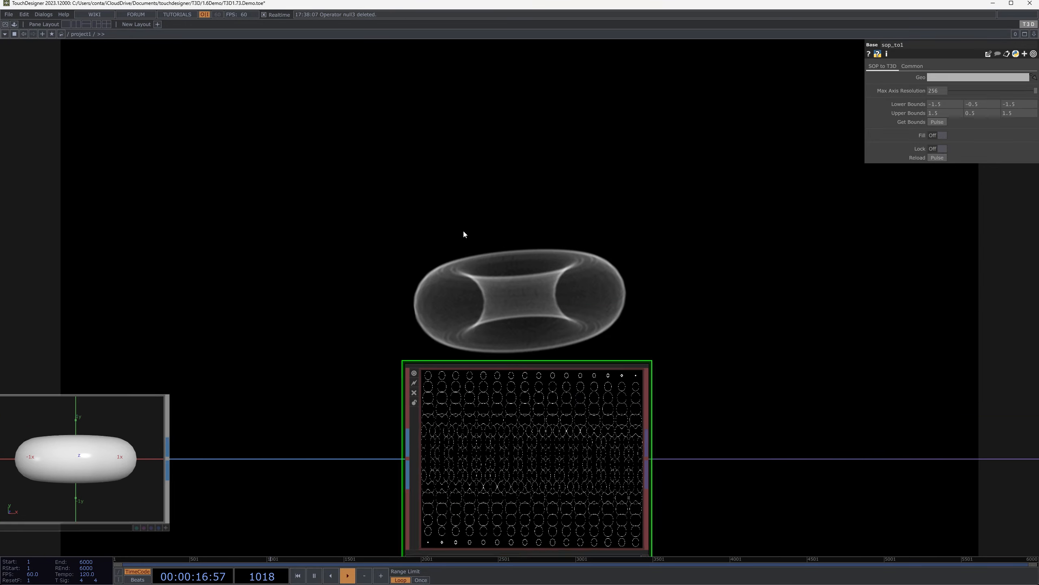
scroll(475, 235, "down", 5)
scroll(724, 286, "up", 3)
scroll(861, 351, "up", 3)
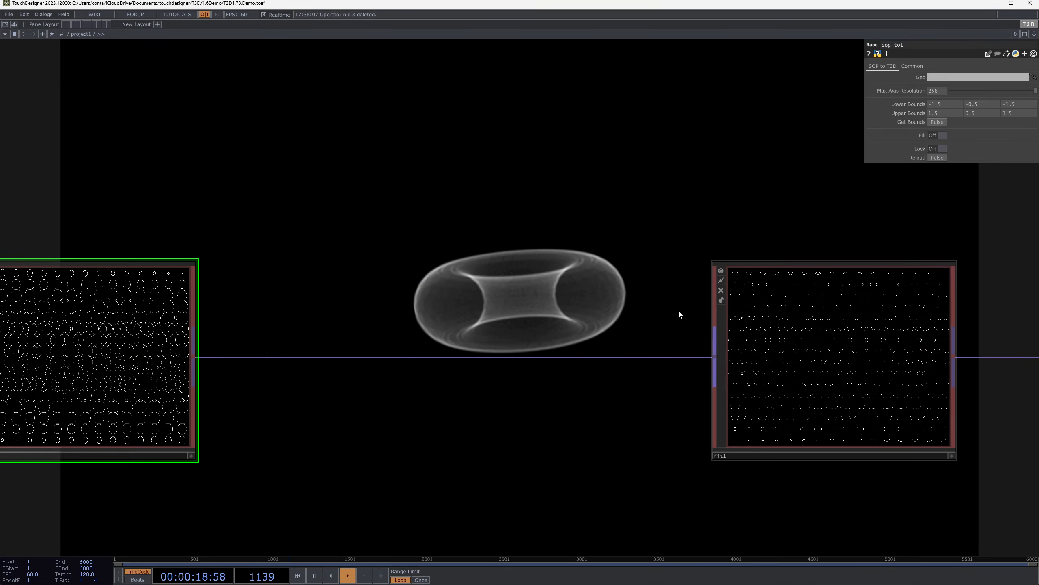
scroll(679, 309, "down", 6)
left_click_drag(804, 226, 525, 362)
scroll(525, 361, "down", 3)
mouse_move(321, 322)
left_mouse_down()
mouse_move(593, 247)
mouse_move(308, 320)
left_mouse_up()
scroll(308, 319, "down", 5)
scroll(570, 273, "up", 3)
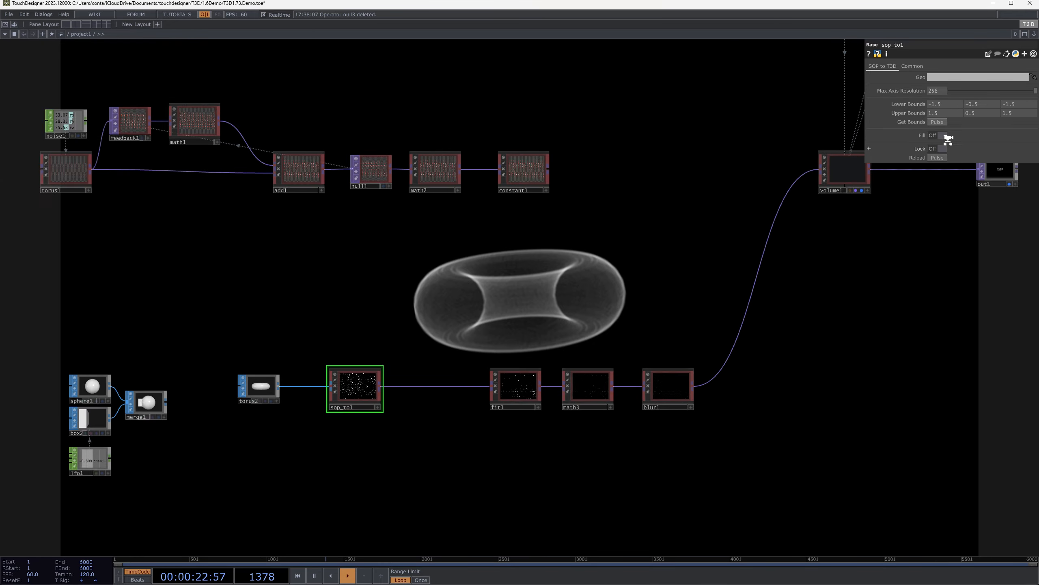
Turn Fill on again for sop_to1 and check the operator's CPU and GPU cook times
left_click(937, 135)
scroll(289, 369, "up", 4)
left_click_drag(491, 269, 700, 196)
scroll(428, 434, "up", 7)
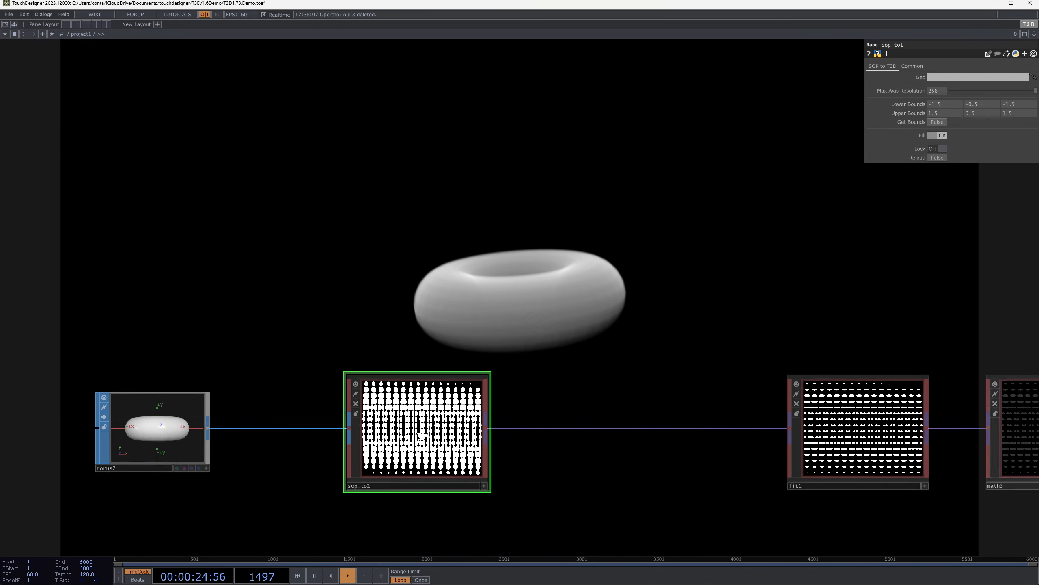
middle_click(482, 371)
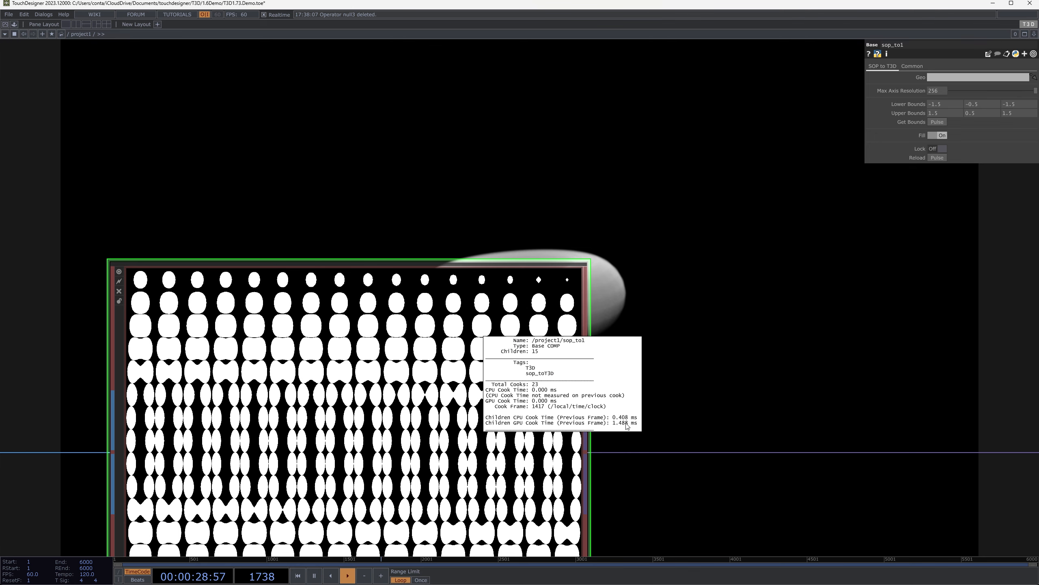
left_click_drag(682, 365, 825, 248)
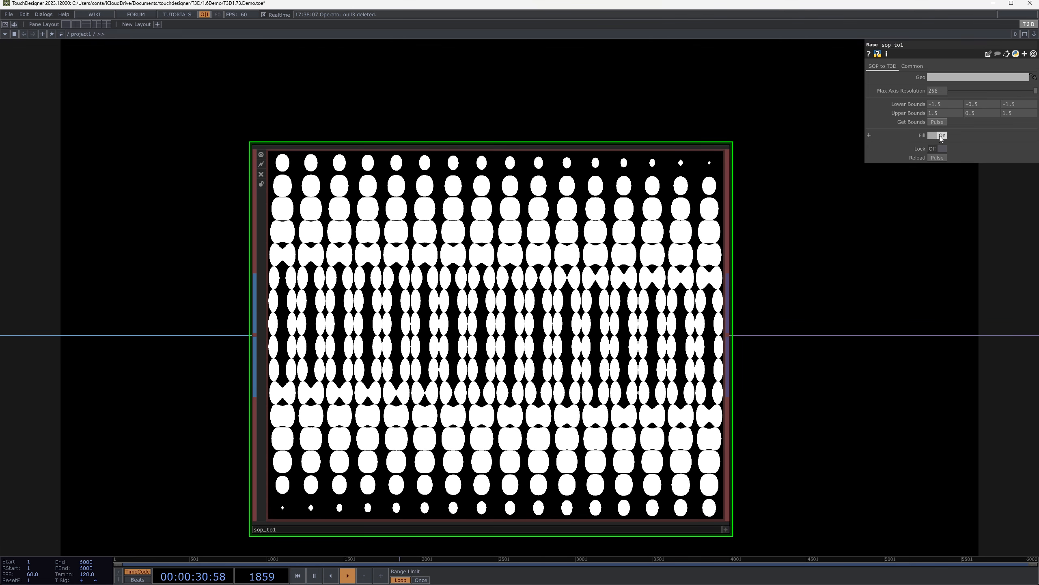
Turn off sop_to1's Fill again to compare its cook times without filling
left_click(940, 136)
middle_click(709, 405)
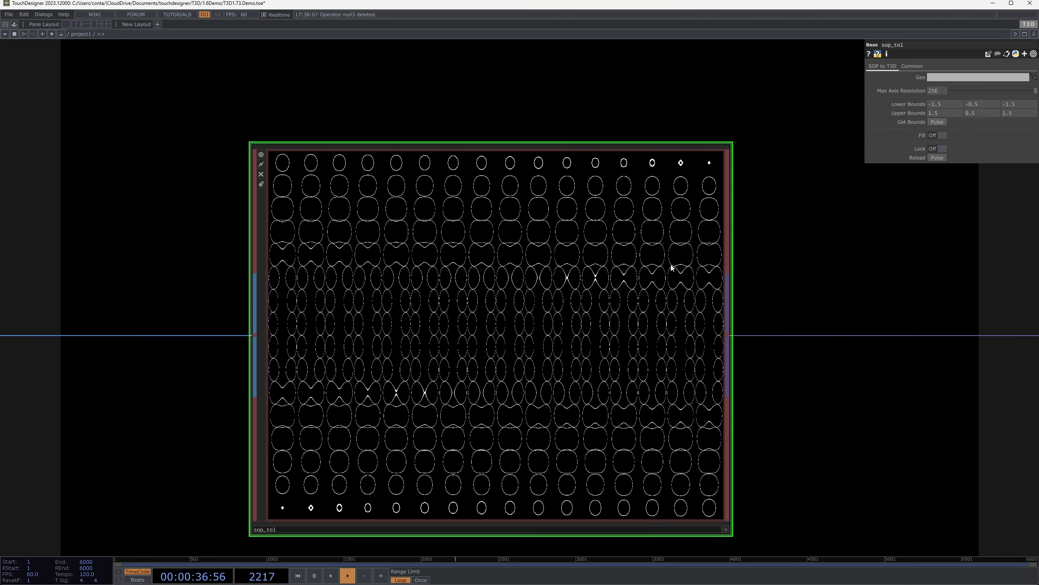
scroll(672, 264, "down", 5)
left_click_drag(687, 261, 598, 372)
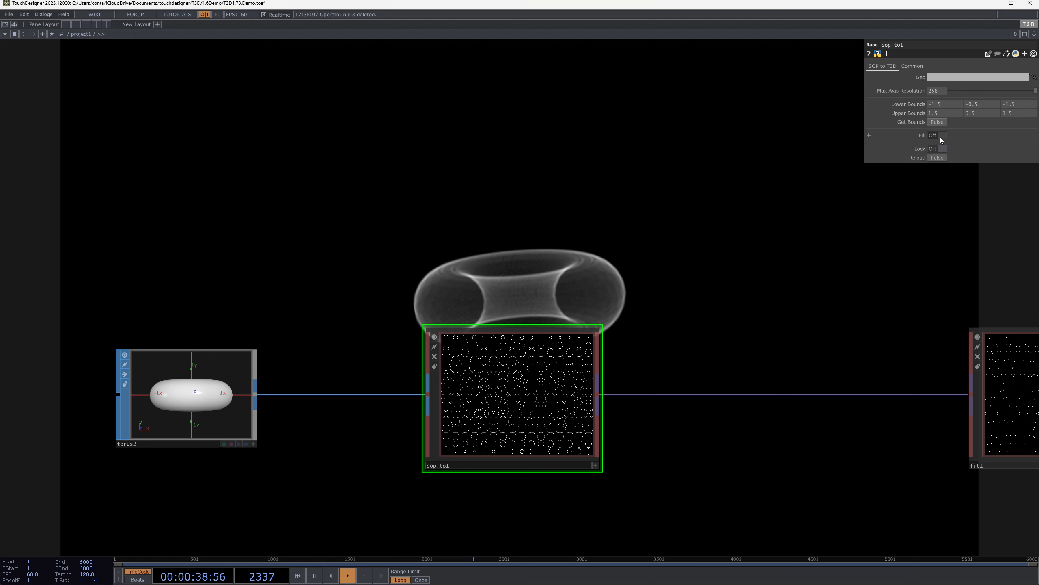
Turn sop_to1's Fill back on and recheck its cook times
left_click(940, 135)
middle_click(559, 410)
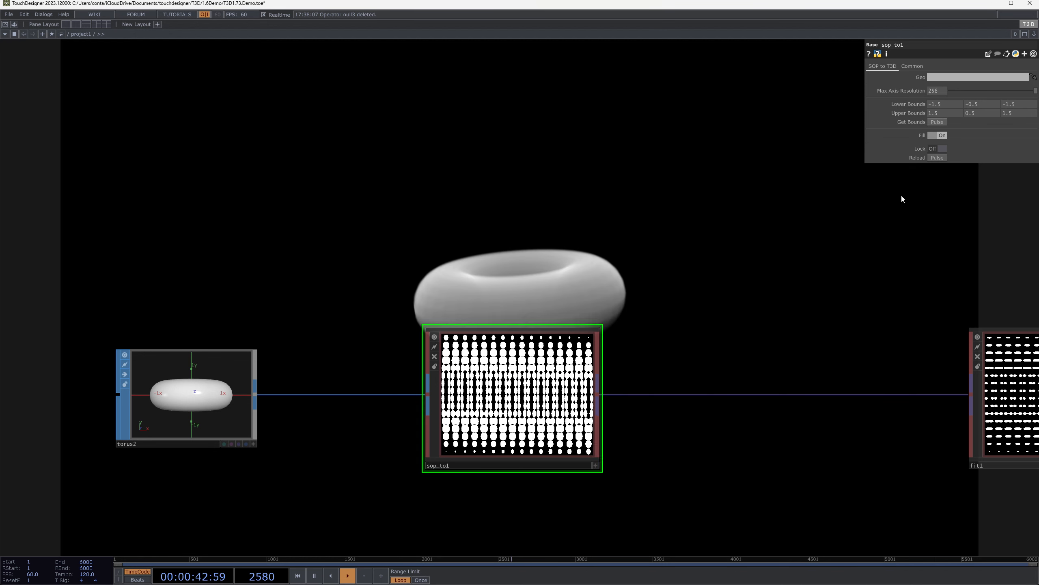
middle_click(534, 390)
Set sop_to1's Max Axis Resolution to 512 and check its GPU cook time
middle_click(611, 388)
middle_click(527, 382)
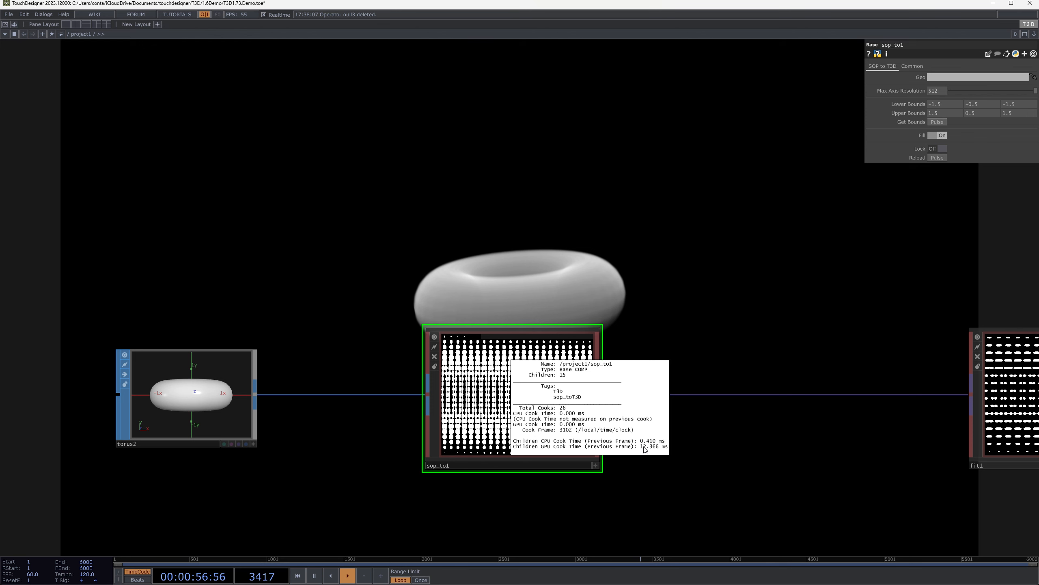
left_click_drag(752, 303, 763, 297)
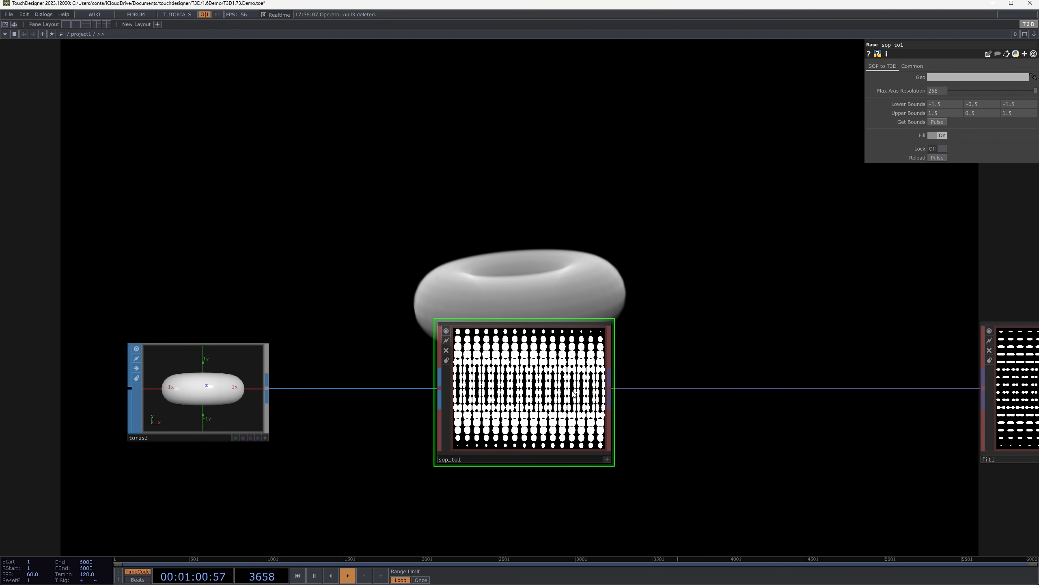
Set sop_to1's Max Axis Resolution back to 256 and check its cook times, toggling Fill off and on
middle_click(559, 352)
left_click_drag(757, 250, 774, 281)
left_click(945, 135)
left_click(945, 134)
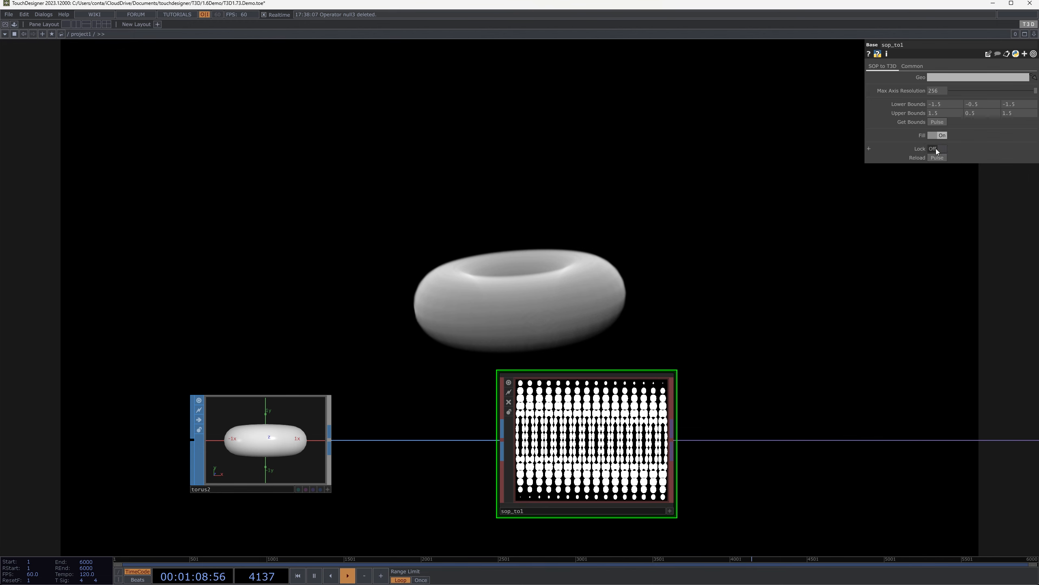
middle_click(637, 434)
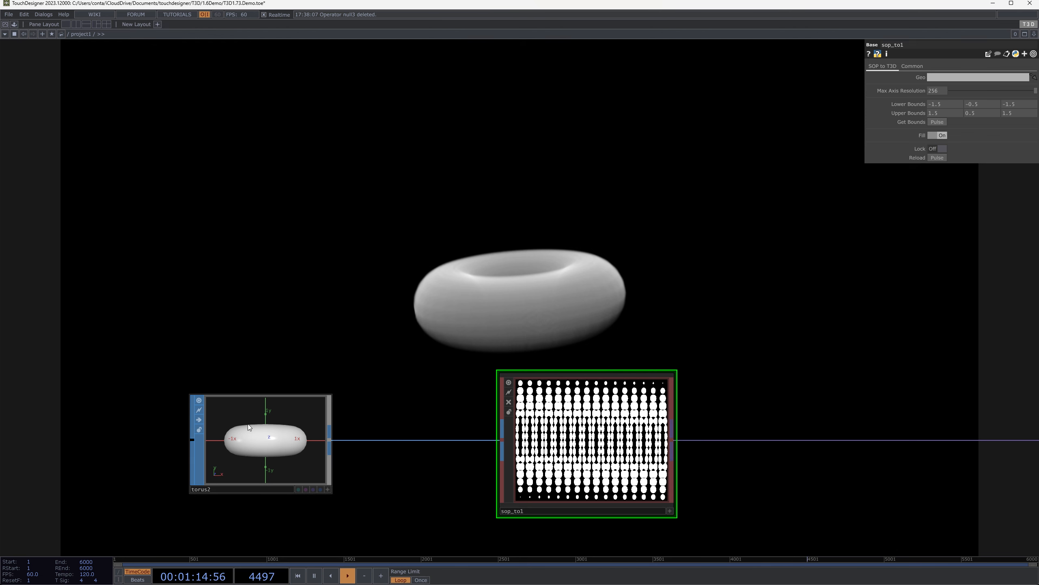
Turn on Lock for sop_to1 and compare its cook information before and after locking
mouse_move(248, 426)
left_mouse_down()
mouse_move(360, 232)
mouse_move(249, 416)
mouse_move(256, 436)
left_mouse_up()
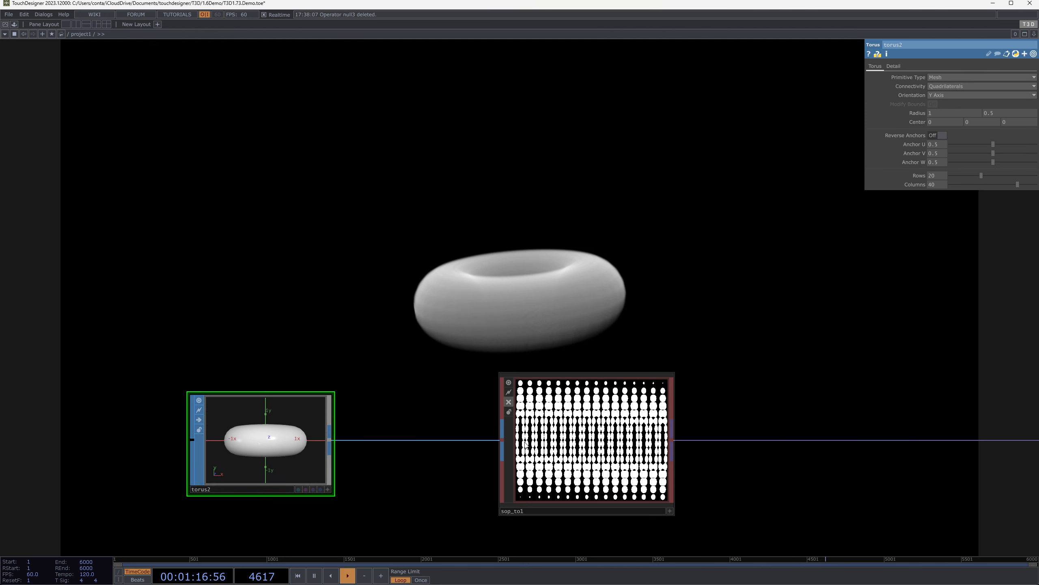
middle_click(561, 450)
left_click(640, 413)
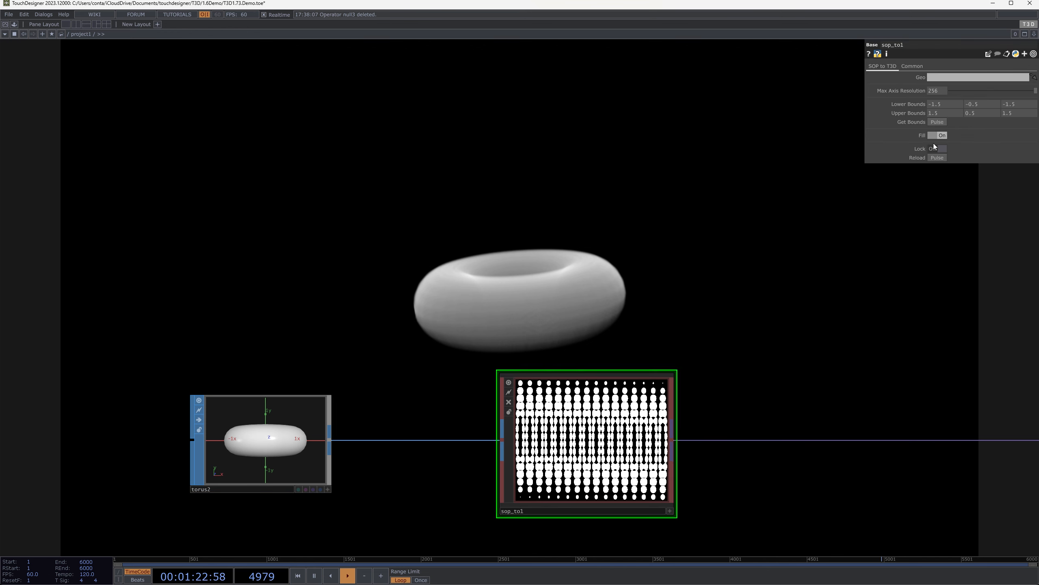
middle_click(634, 410)
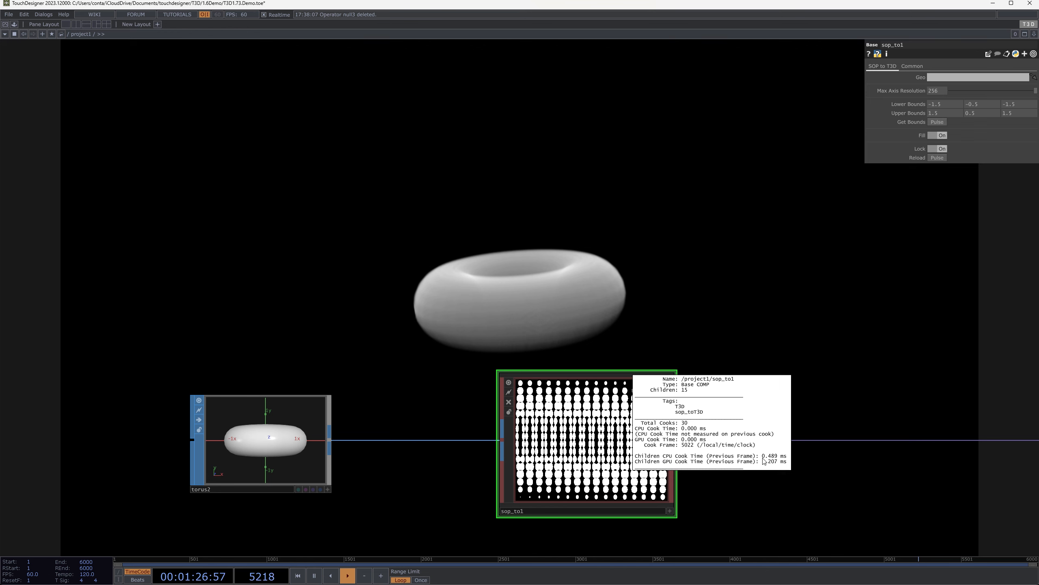
left_click(304, 401)
middle_click(638, 430)
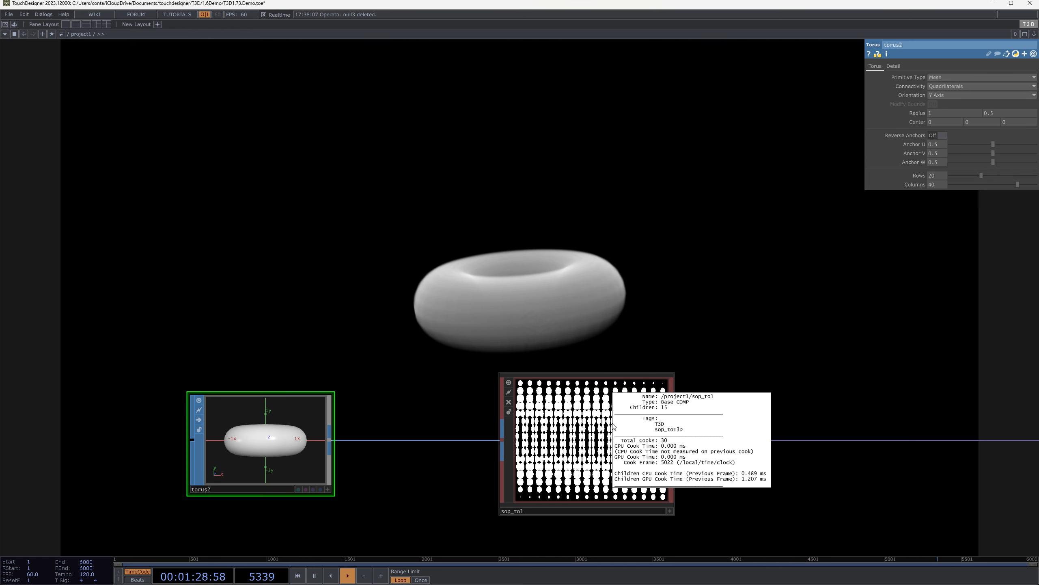
Set the locked sop_to1's Max Axis Resolution to 512 and pulse Reload, checking its cook information
left_click(634, 451)
middle_click(634, 451)
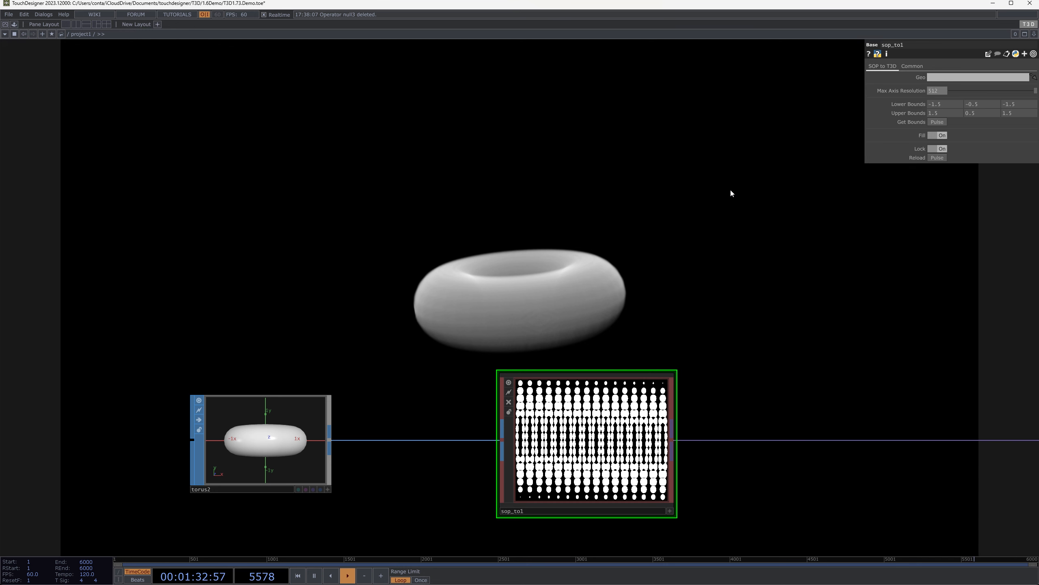
left_click(937, 158)
middle_click(619, 452)
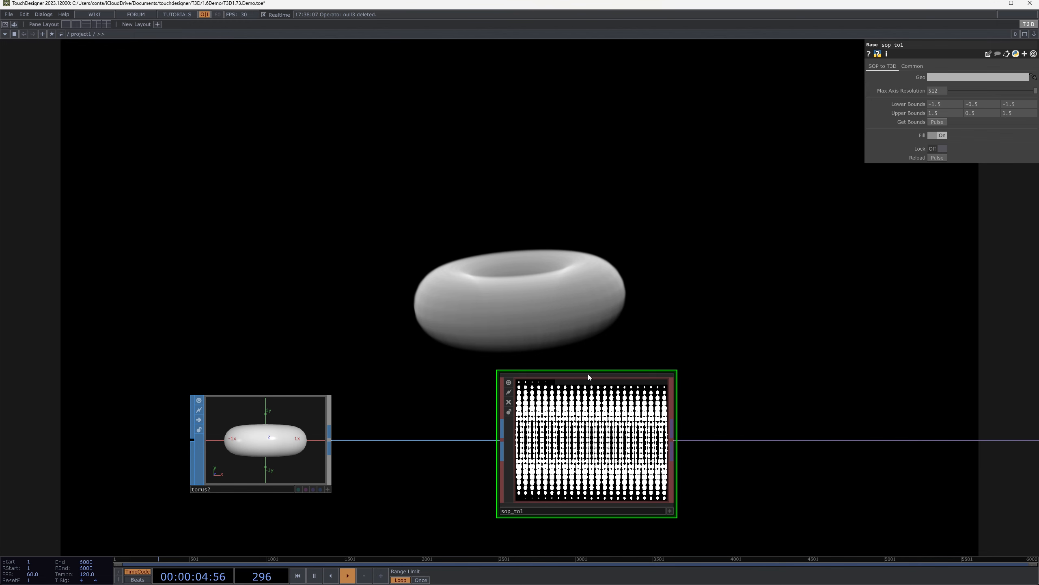
Check sop_to1's cook times with Lock off, set its Max Axis Resolution to 256 and turn Lock back on
middle_click(630, 415)
type("56")
key("Return")
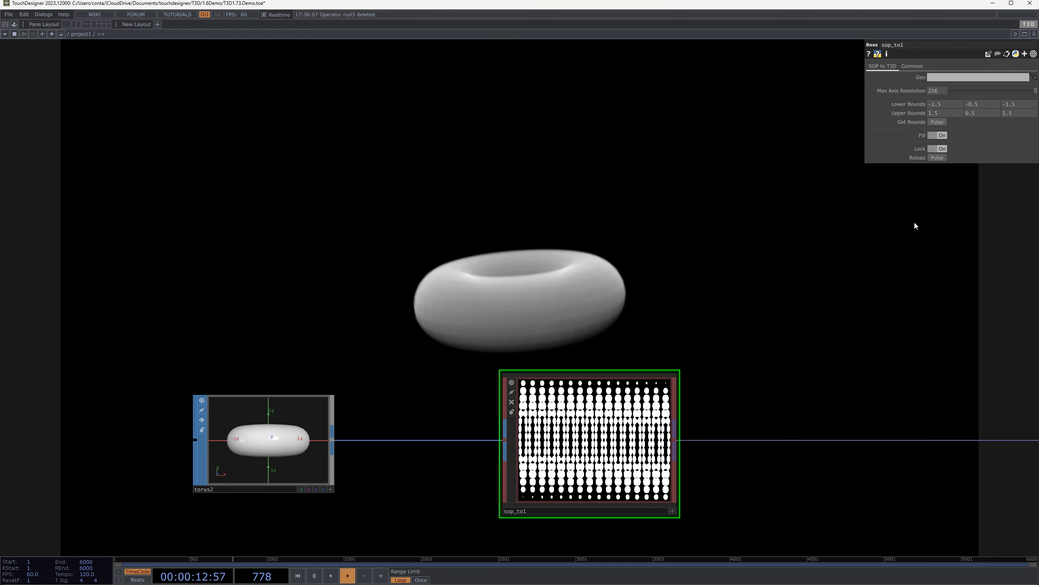
left_click(323, 434)
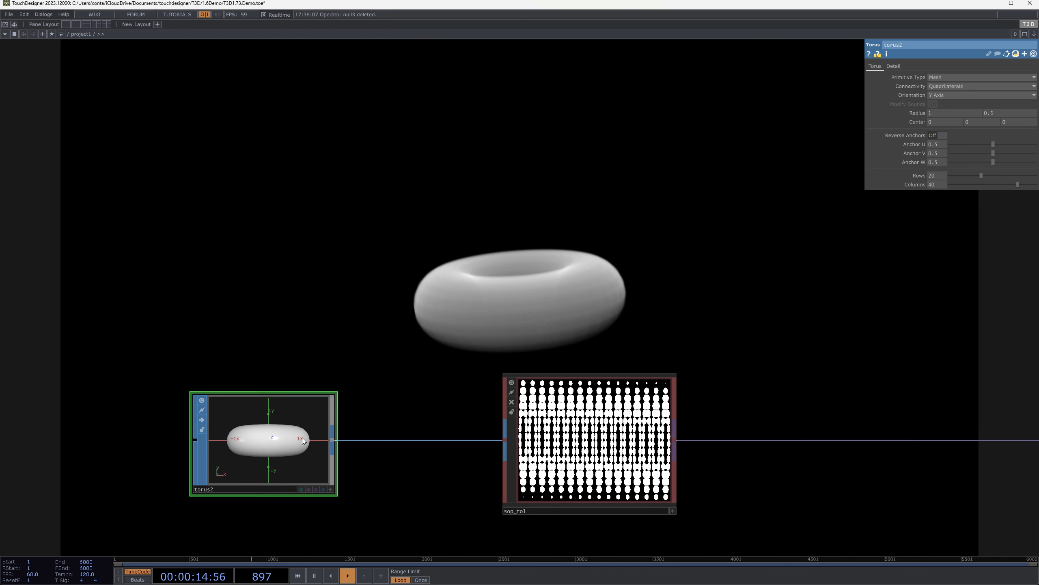